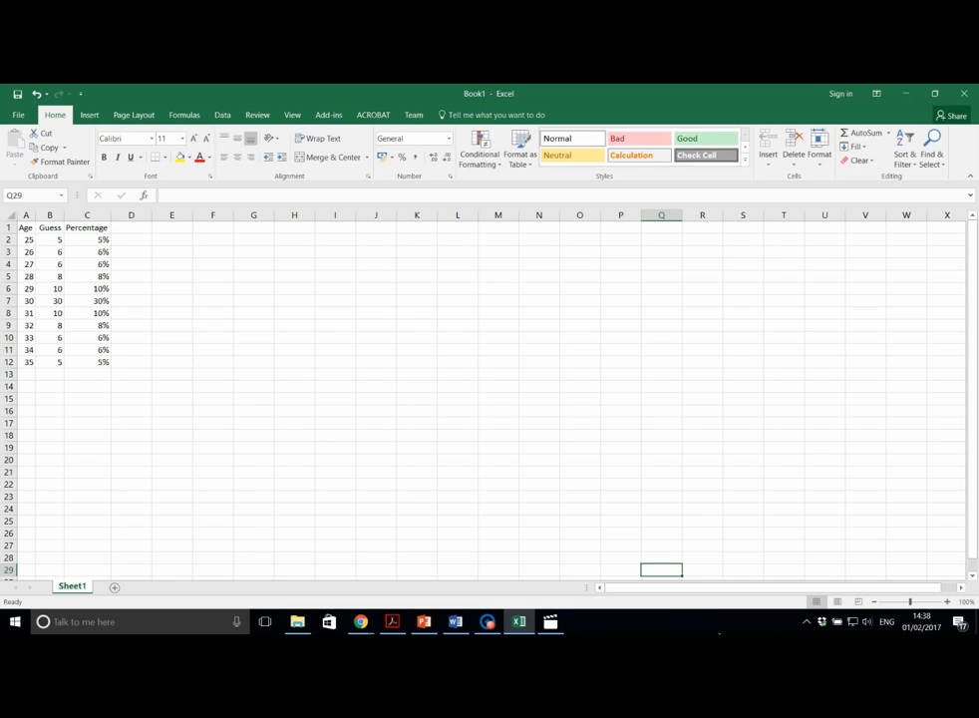
{"action": "left_click", "coordinate": [77, 243]}
{"action": "left_click_drag", "start_coordinate": [77, 243], "coordinate": [89, 365]}
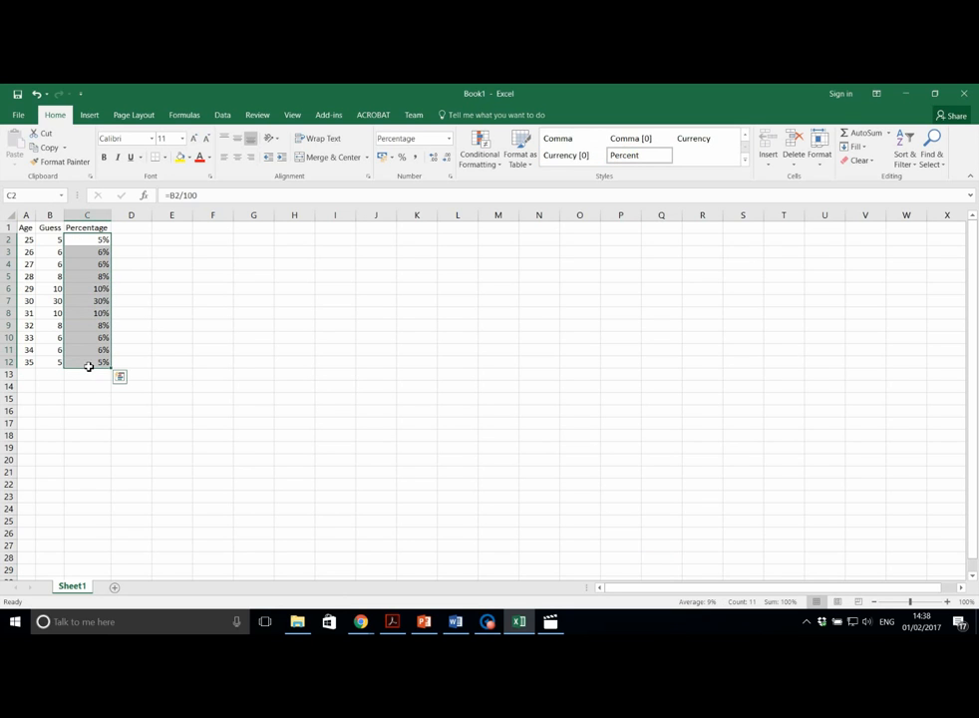
{"action": "left_click", "coordinate": [498, 465]}
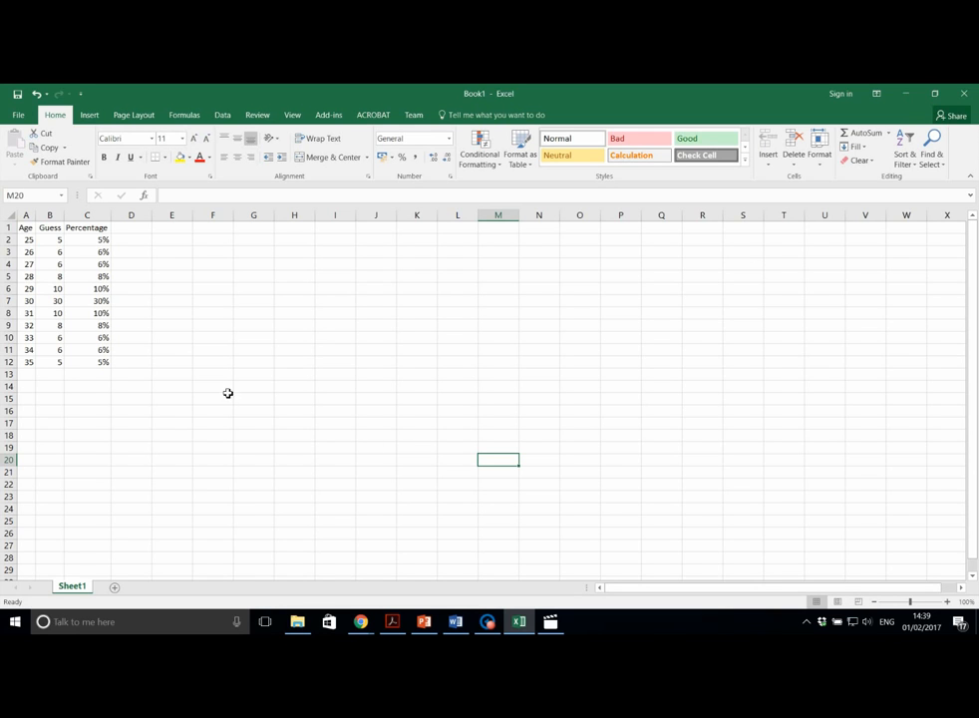
Step: Calculate the average of the percentages in cell C14 with =AVERAGE(C2:C12)
{"action": "left_click", "coordinate": [100, 387]}
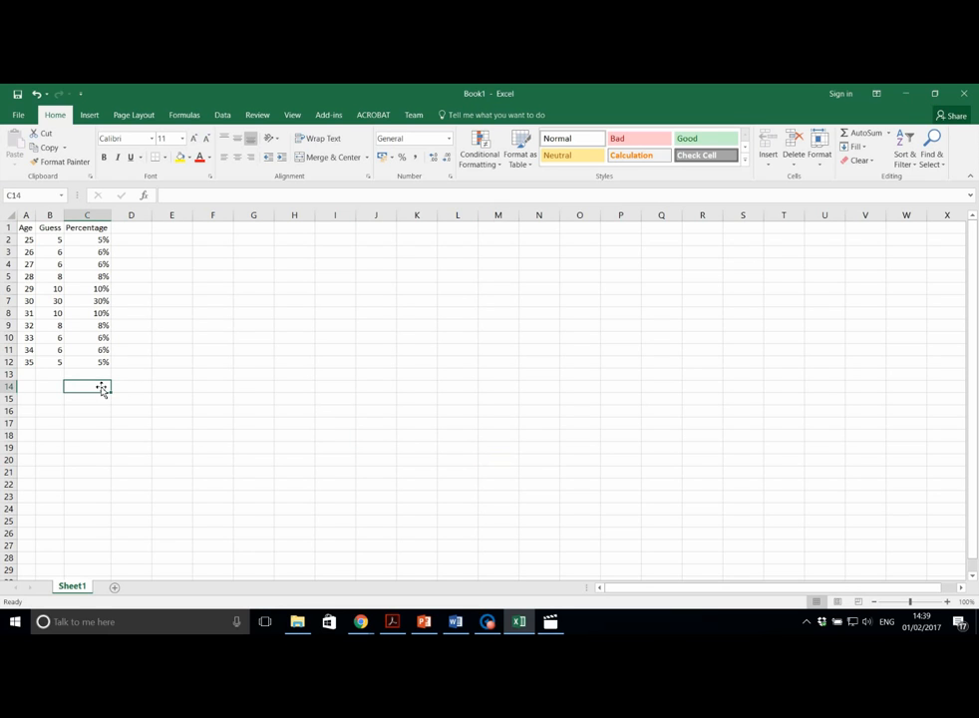
{"action": "type", "text": "=AAVE"}
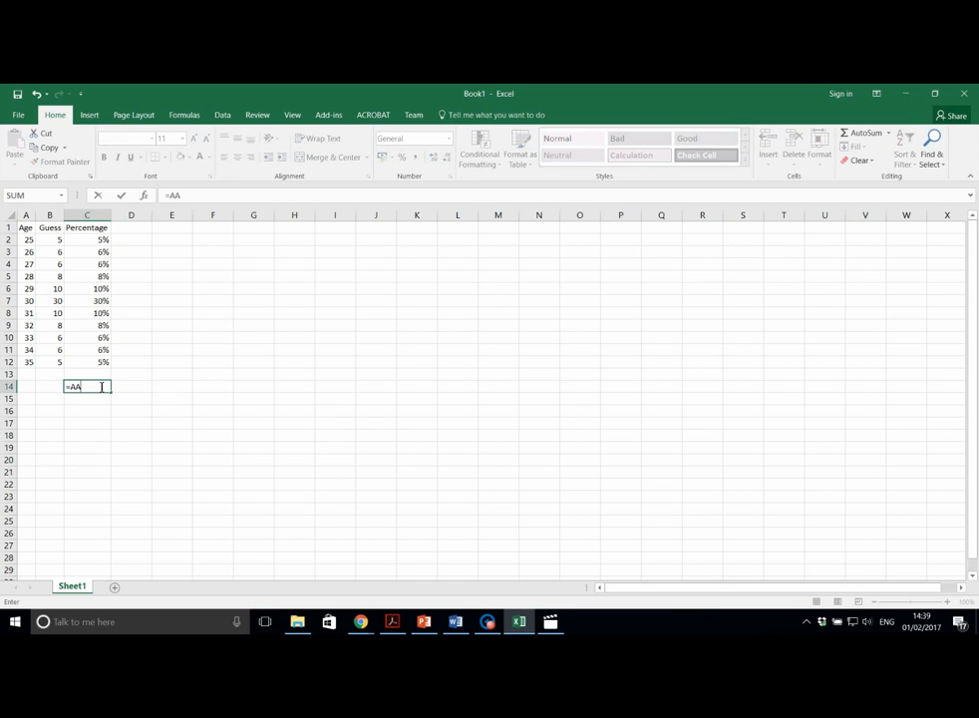
{"action": "key", "text": "BackSpace"}
{"action": "key", "text": "BackSpace"}
{"action": "key", "text": "BackSpace"}
{"action": "type", "text": "VERAGE"}
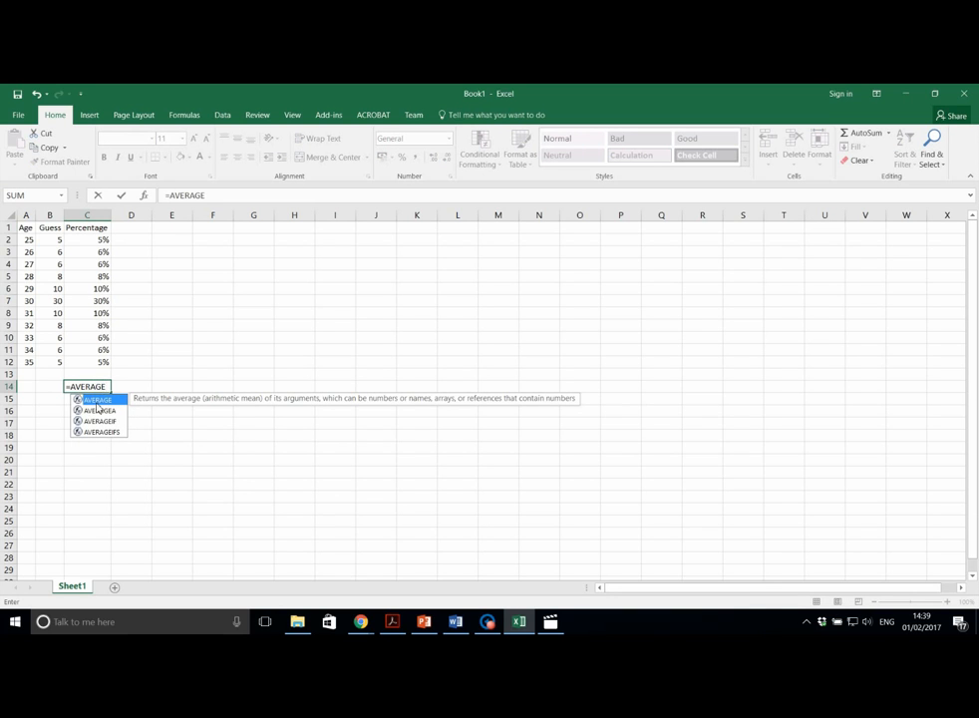
{"action": "double_click", "coordinate": [100, 400]}
{"action": "left_click_drag", "start_coordinate": [101, 244], "coordinate": [98, 364]}
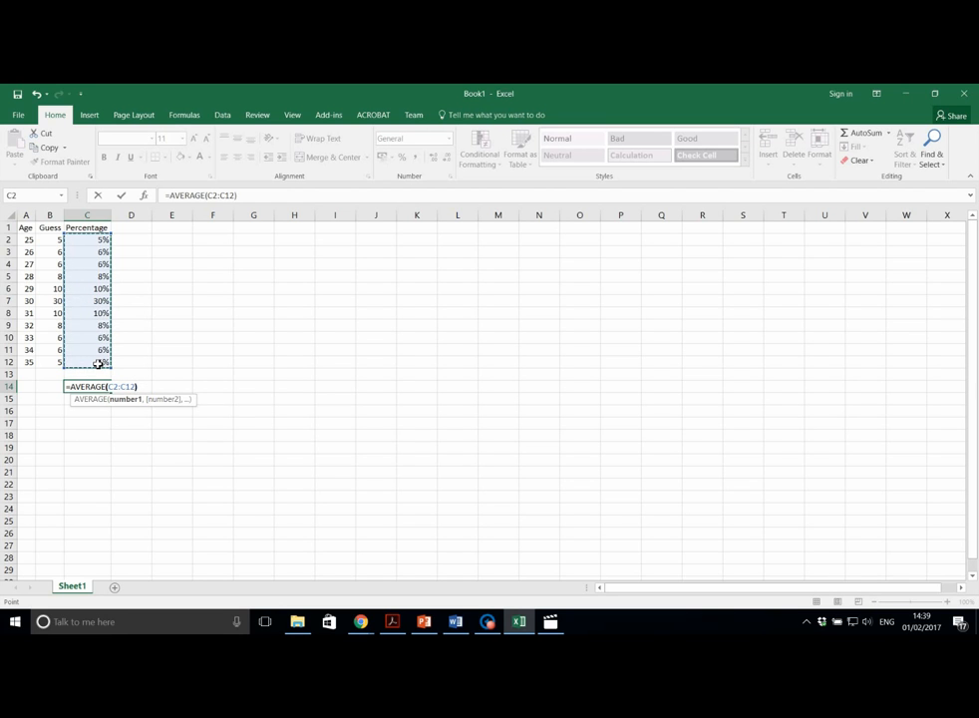
{"action": "type", "text": ")"}
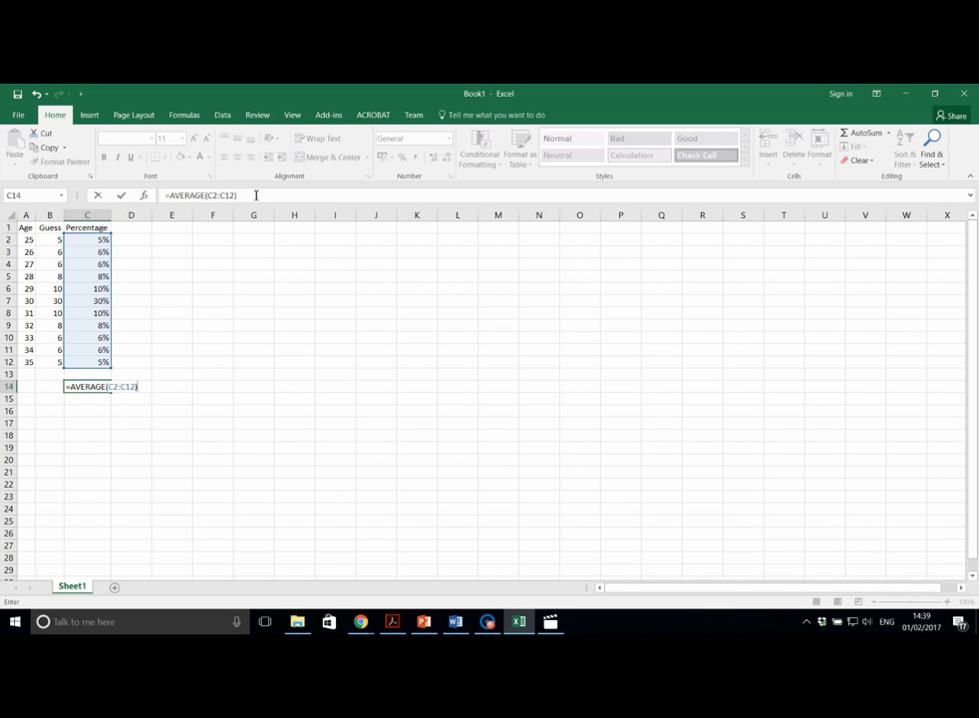
{"action": "key", "text": "Return"}
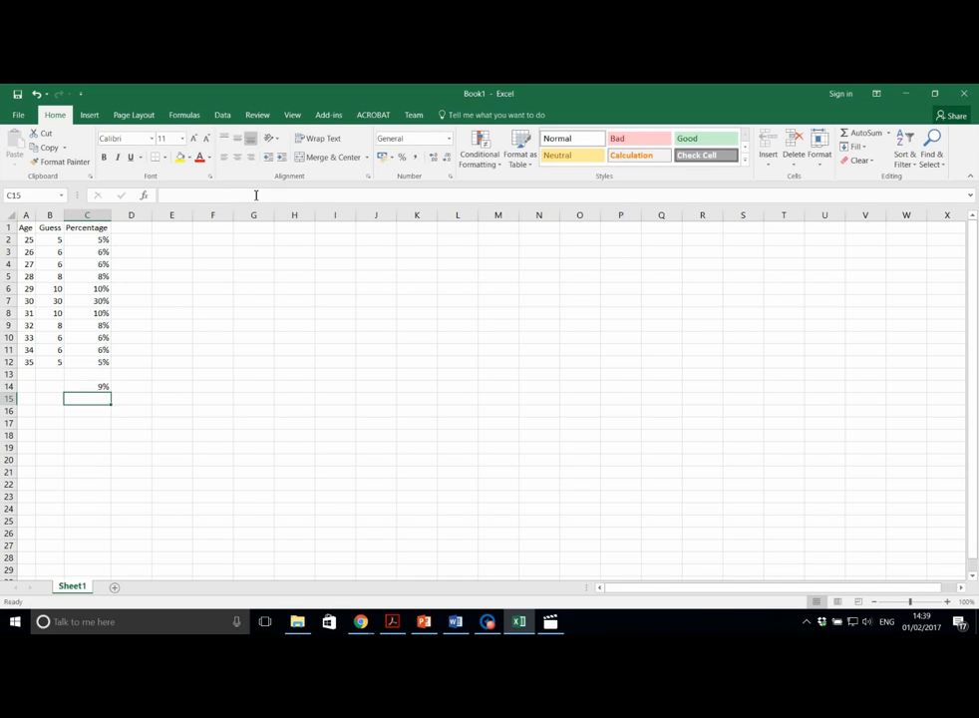
Step: Label the average by entering "Mean" in cell B14
{"action": "left_click", "coordinate": [49, 388]}
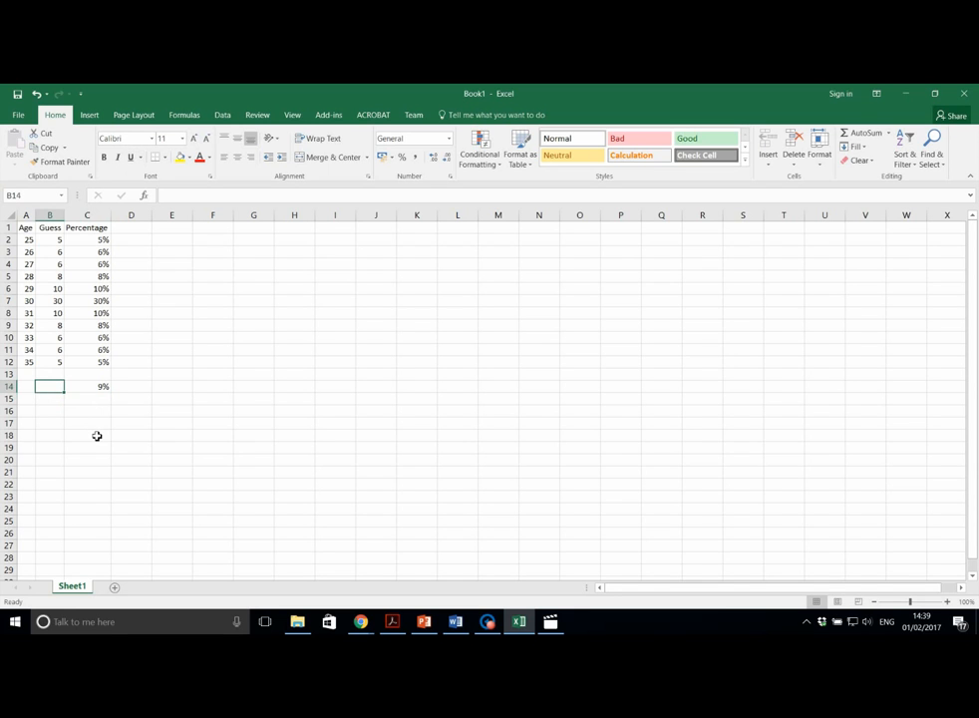
{"action": "type", "text": "Mean"}
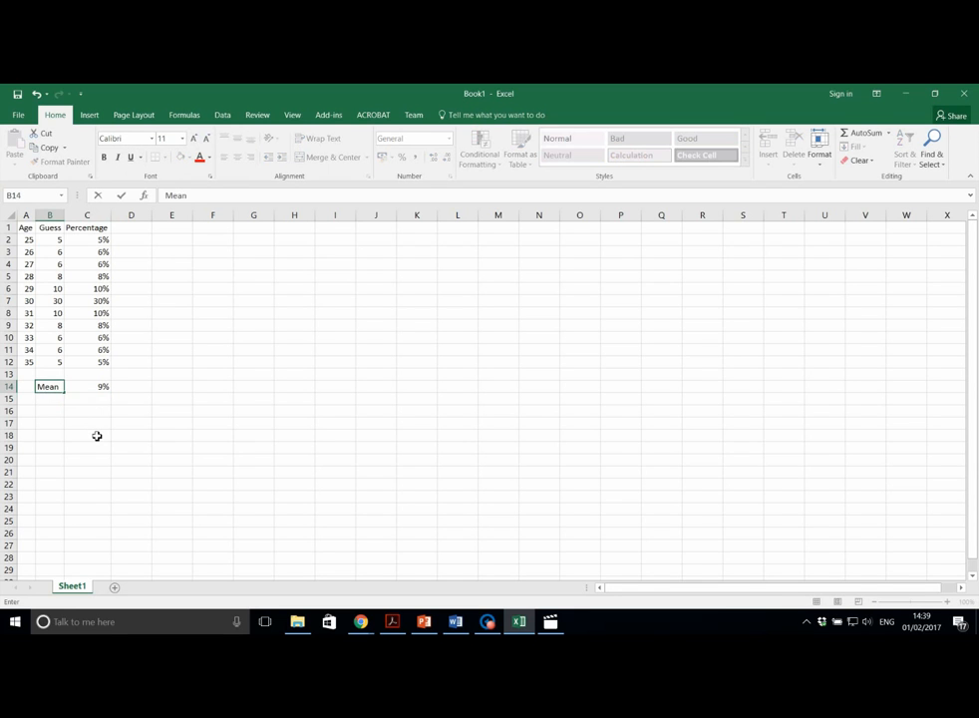
{"action": "key", "text": "Return"}
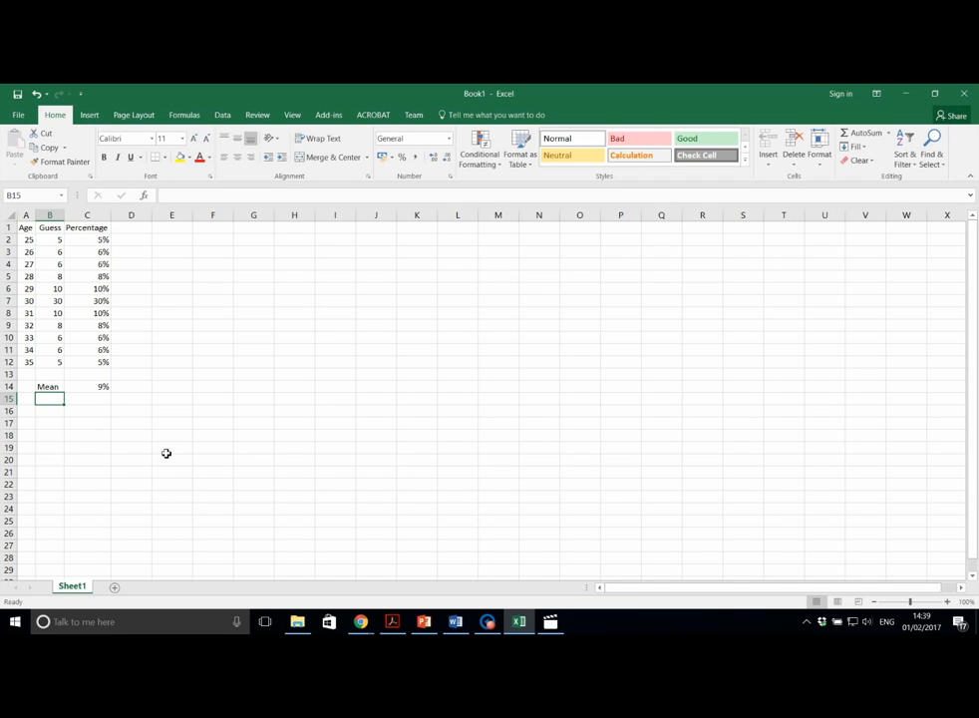
Step: Calculate the mode of the percentages in cell C15 with =MODE(C2:C12)
{"action": "left_click", "coordinate": [88, 400]}
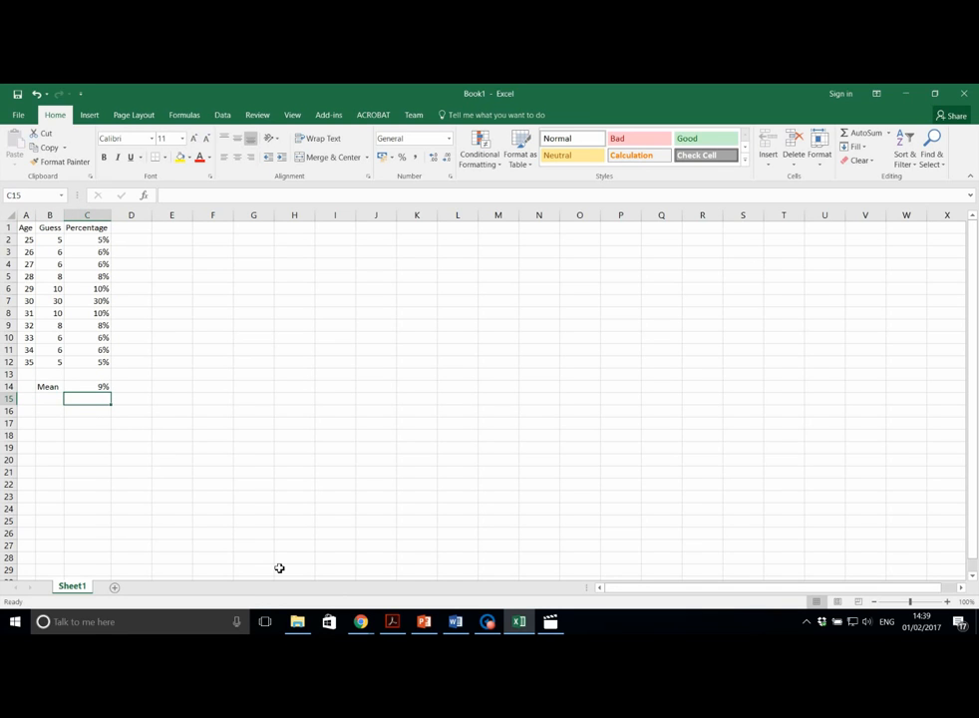
{"action": "type", "text": "=MODE"}
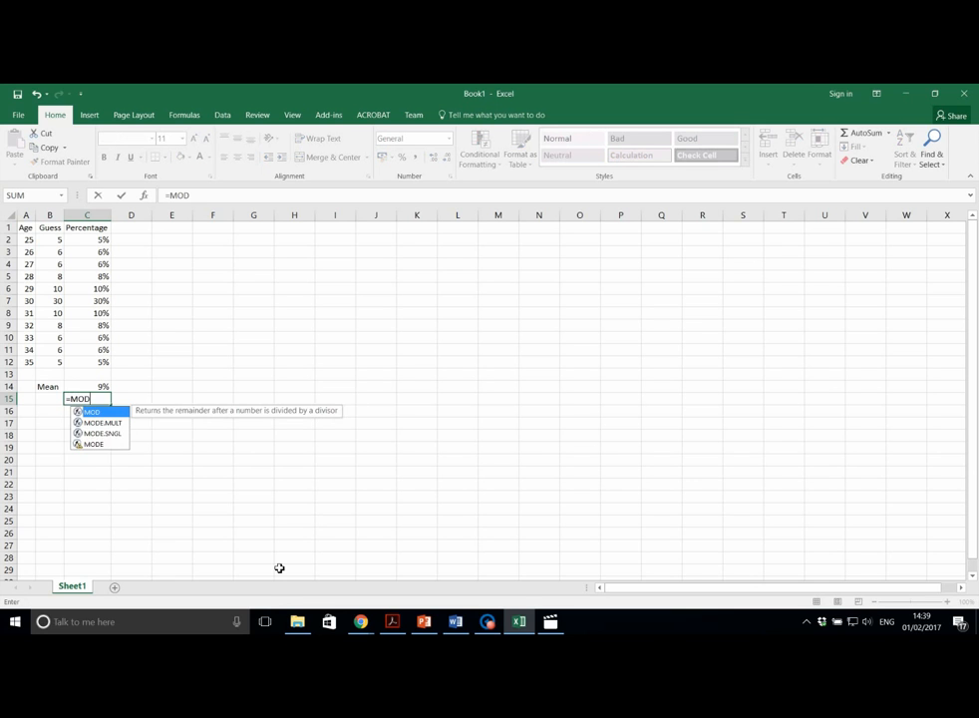
{"action": "left_click", "coordinate": [106, 434]}
{"action": "double_click", "coordinate": [108, 437]}
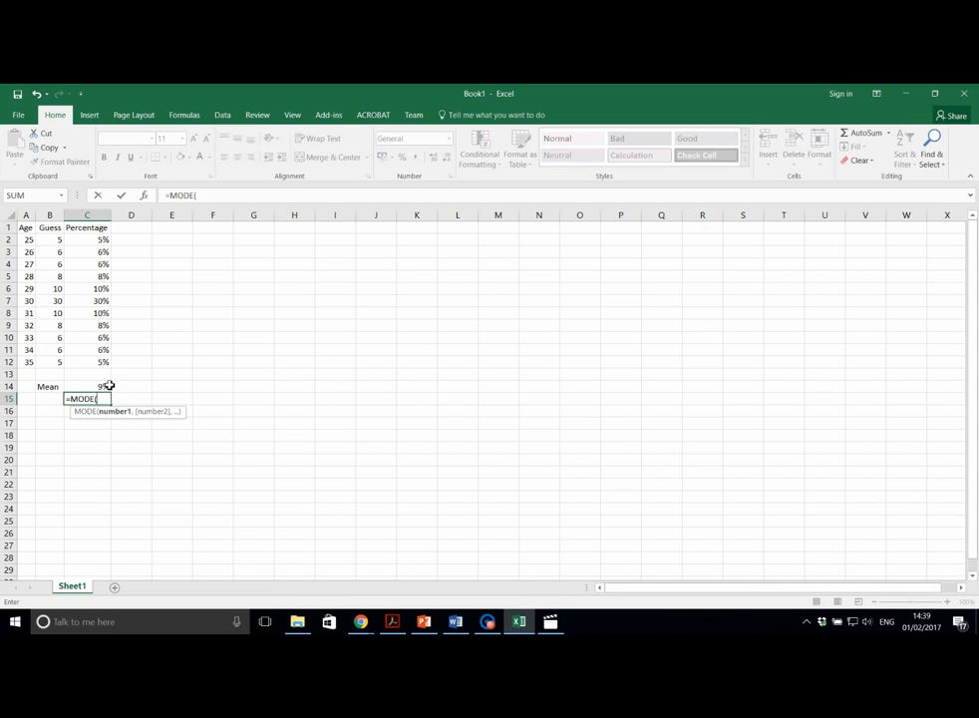
{"action": "left_click_drag", "start_coordinate": [94, 241], "coordinate": [102, 365]}
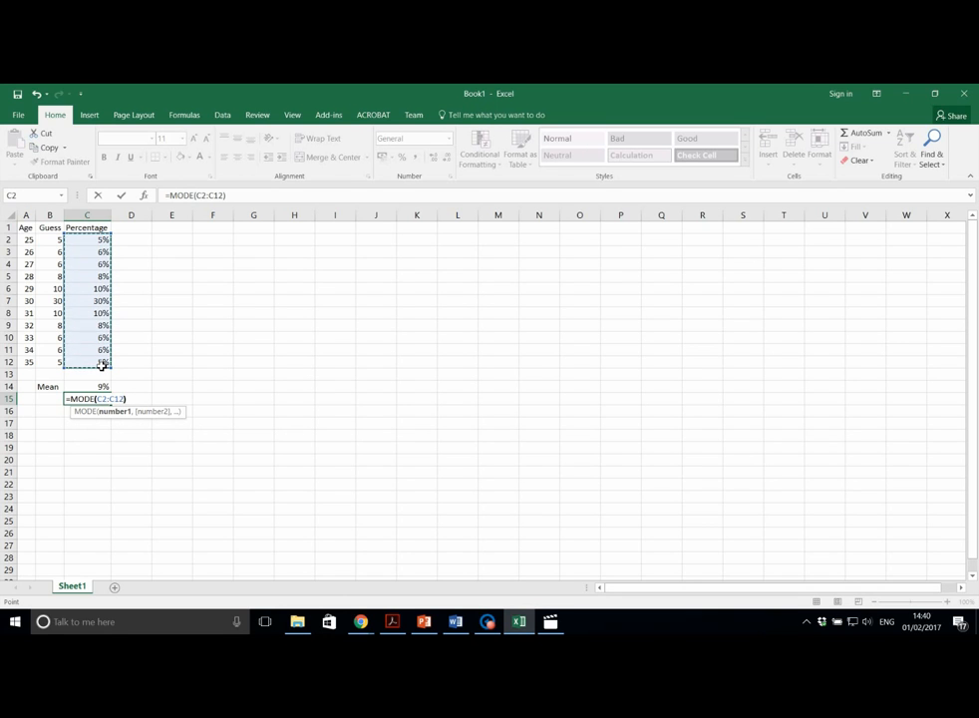
{"action": "type", "text": ")"}
{"action": "key", "text": "Return"}
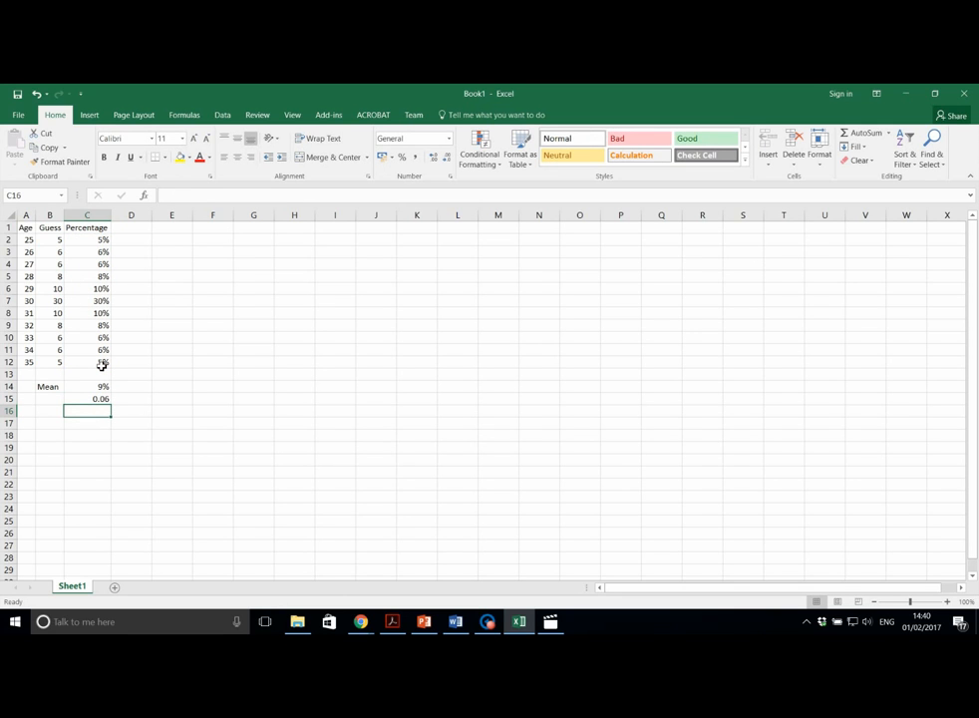
Step: Calculate the median of the percentages in cell C16 with =MEDIAN(C2:C12)
{"action": "type", "text": "=MEDIAN"}
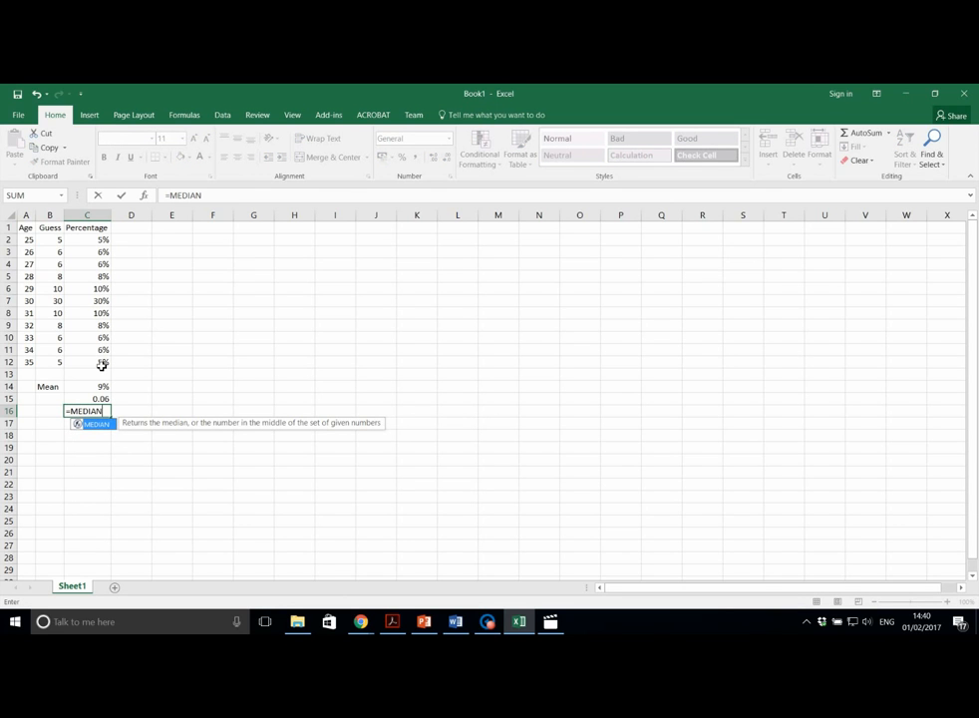
{"action": "double_click", "coordinate": [98, 426]}
{"action": "left_click_drag", "start_coordinate": [97, 240], "coordinate": [98, 366]}
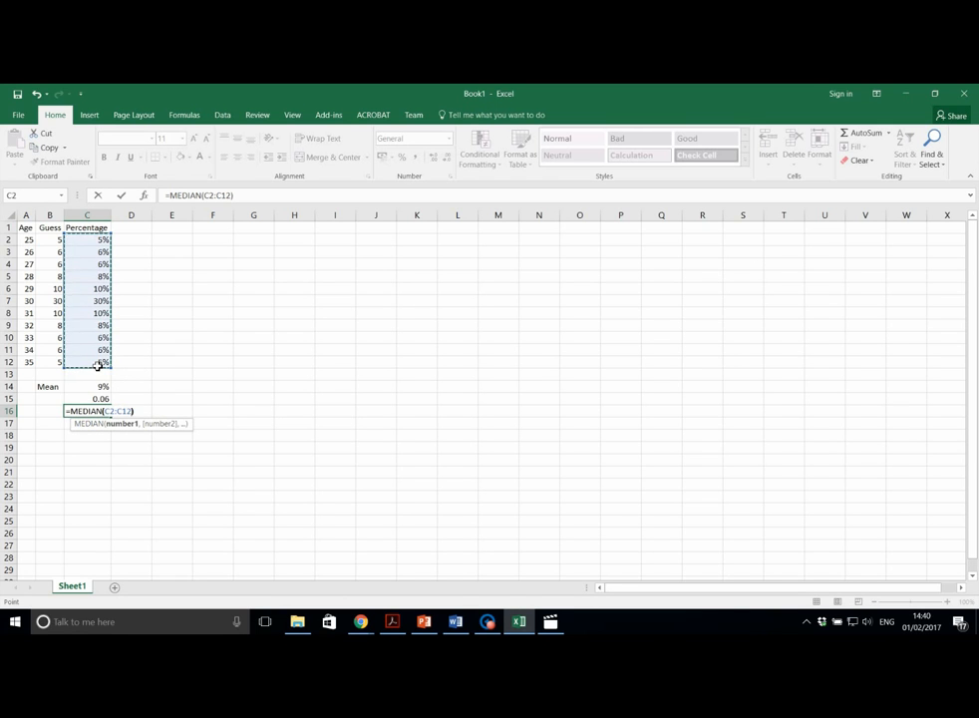
{"action": "type", "text": ")"}
{"action": "key", "text": "Return"}
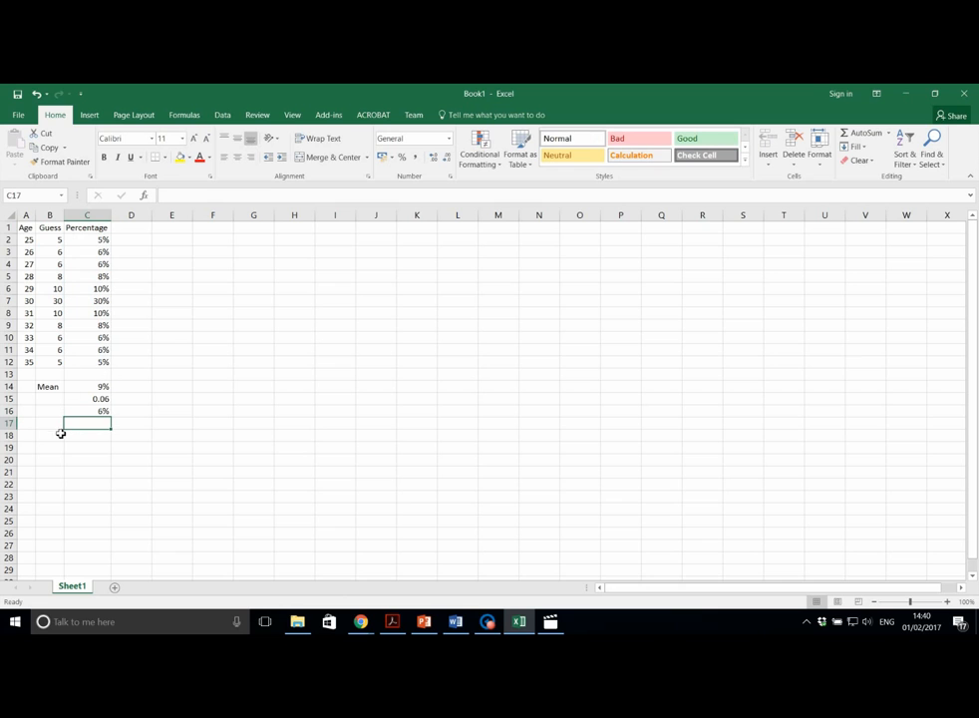
Step: Enter the labels "Mode" in cell B15 and "Median" in cell B16
{"action": "left_click", "coordinate": [50, 402]}
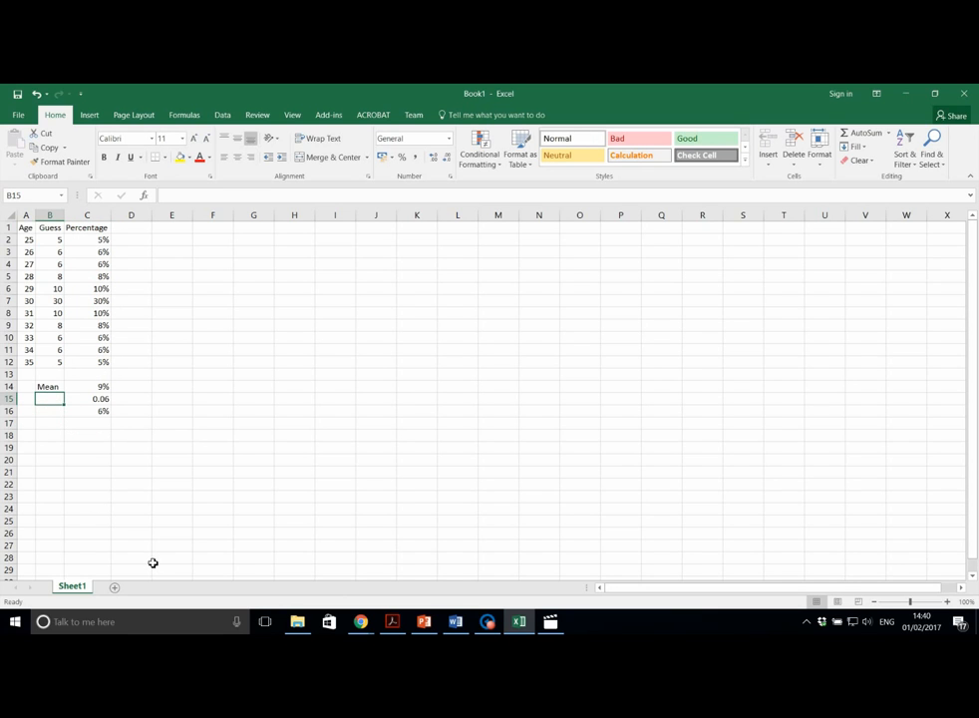
{"action": "type", "text": "Mode"}
{"action": "key", "text": "Return"}
{"action": "type", "text": "Median"}
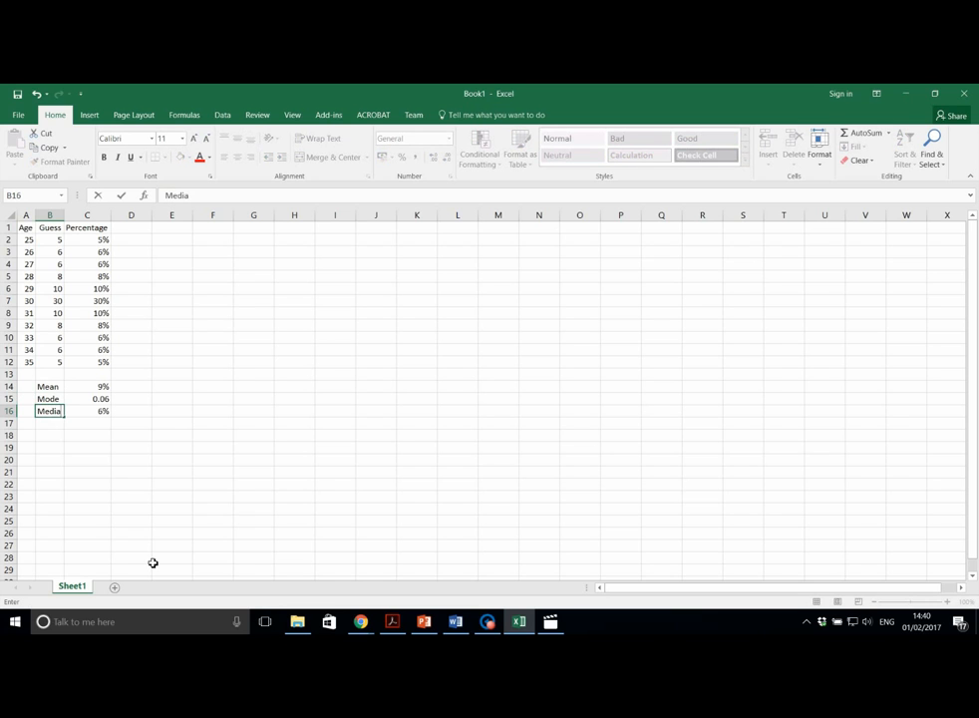
{"action": "left_click", "coordinate": [264, 447]}
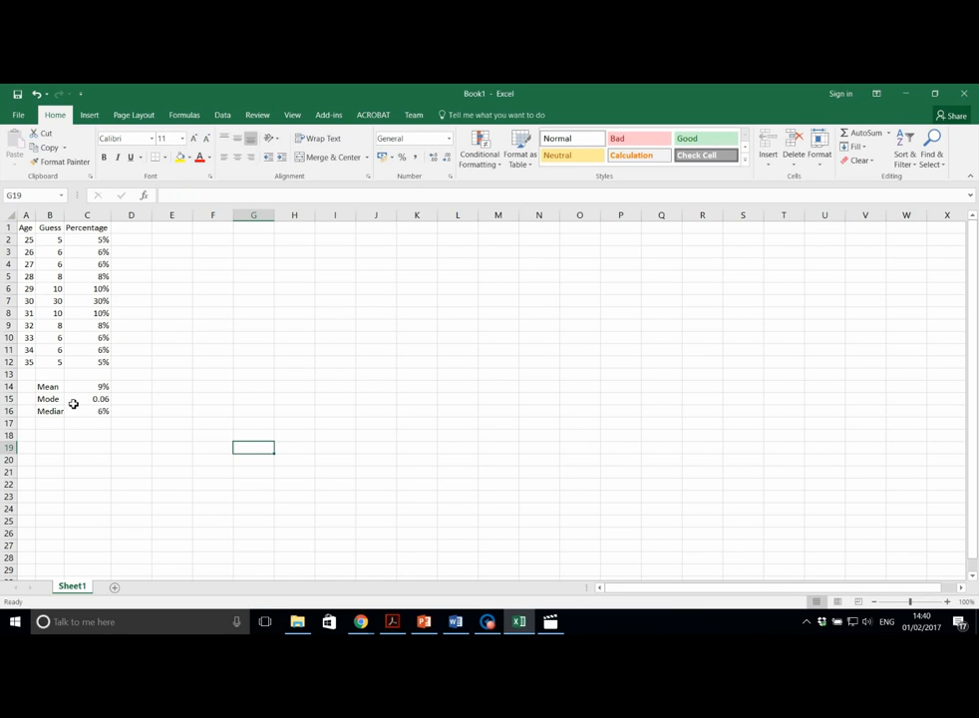
Step: Format the mean, mode and median results in C14:C16 as percentages
{"action": "left_click_drag", "start_coordinate": [94, 388], "coordinate": [93, 413]}
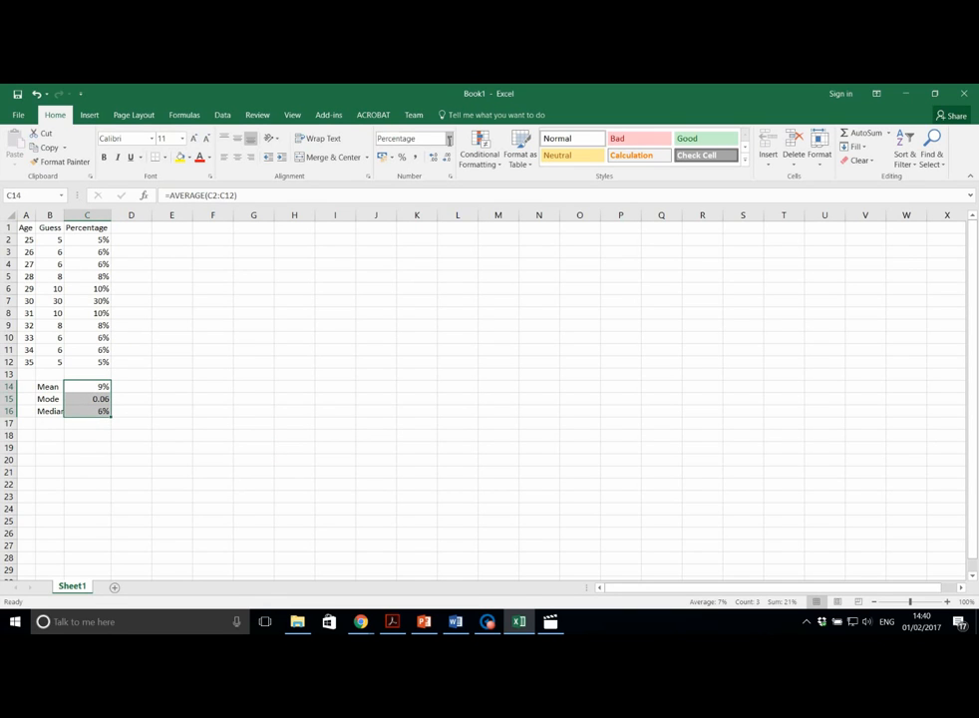
{"action": "left_click", "coordinate": [402, 159]}
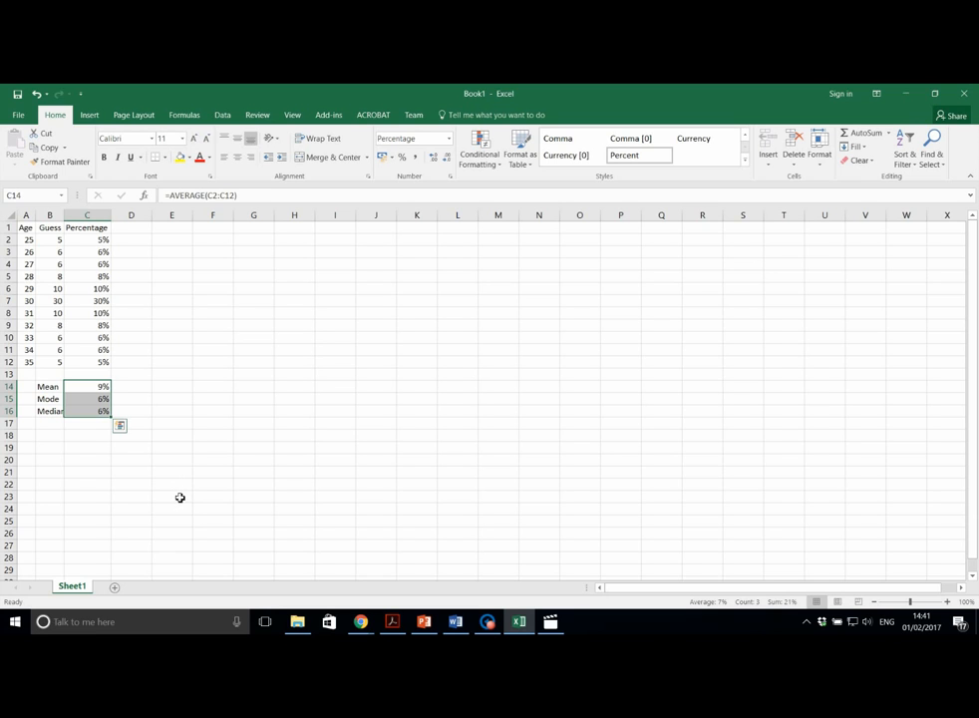
{"action": "left_click", "coordinate": [276, 547]}
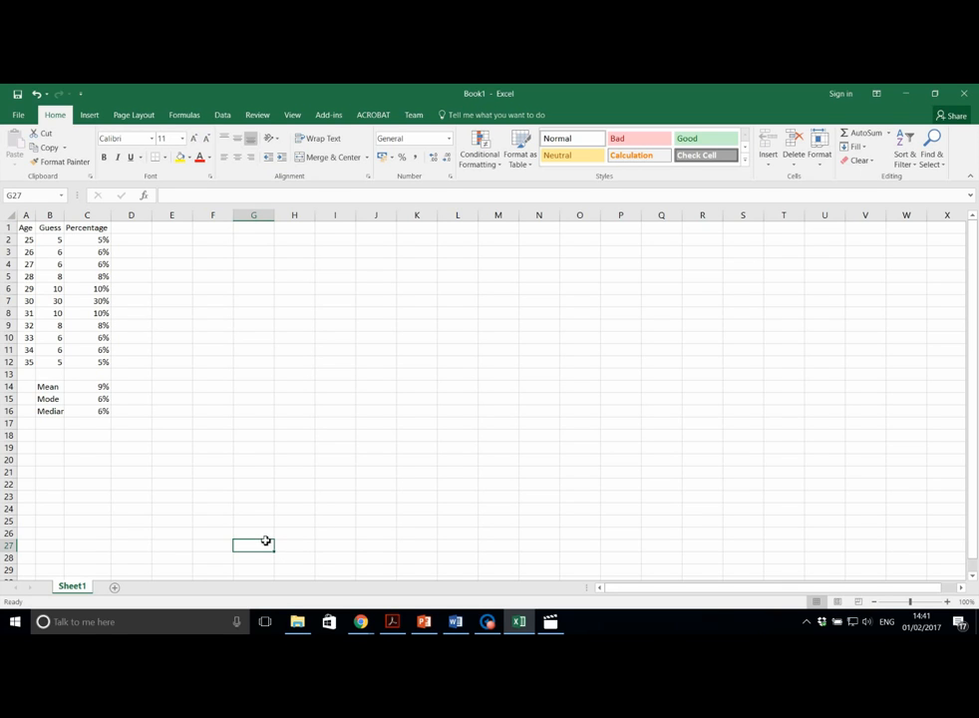
Step: Add the headings "X-Xbar" in D1 and "X-Xbar squared" in E1, and fit column E to its heading
{"action": "left_click", "coordinate": [136, 229]}
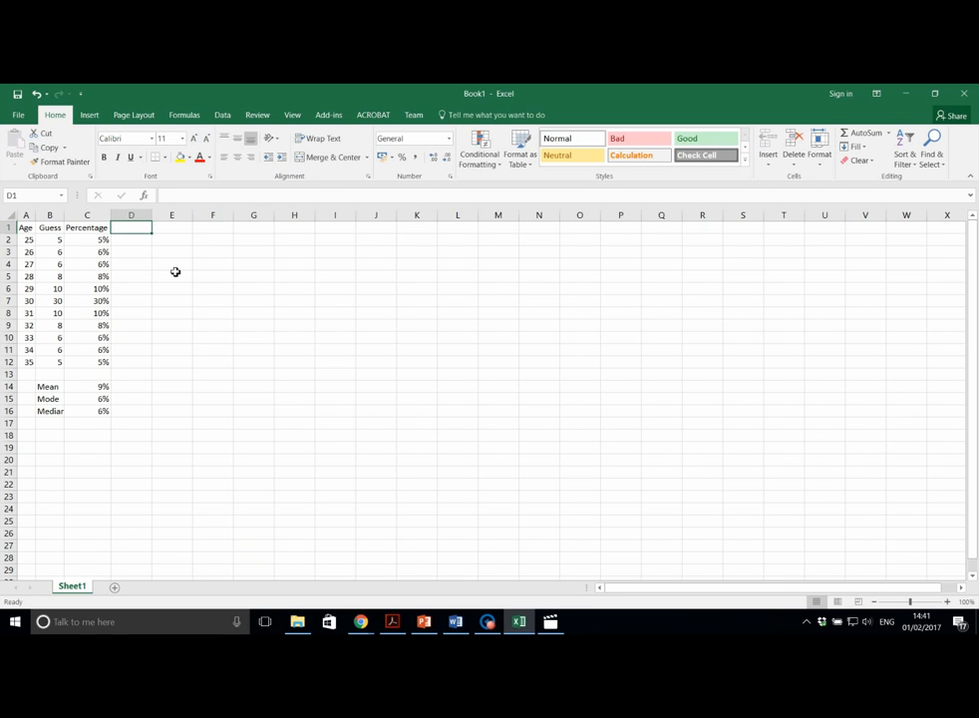
{"action": "type", "text": "X"}
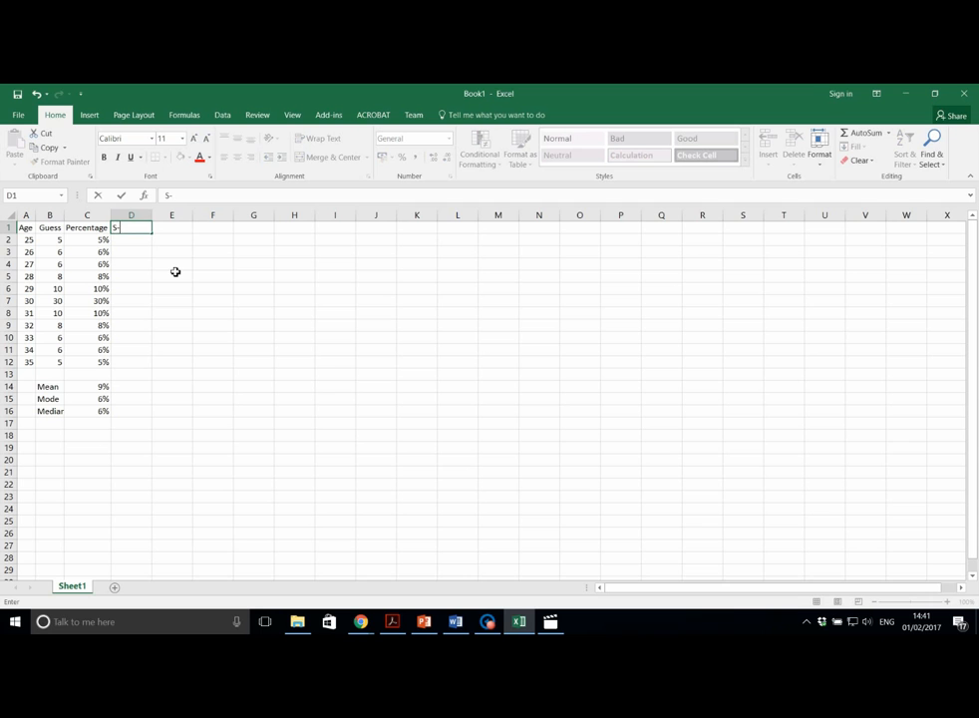
{"action": "type", "text": "-Xbar"}
{"action": "key", "text": "Tab"}
{"action": "type", "text": "X-X"}
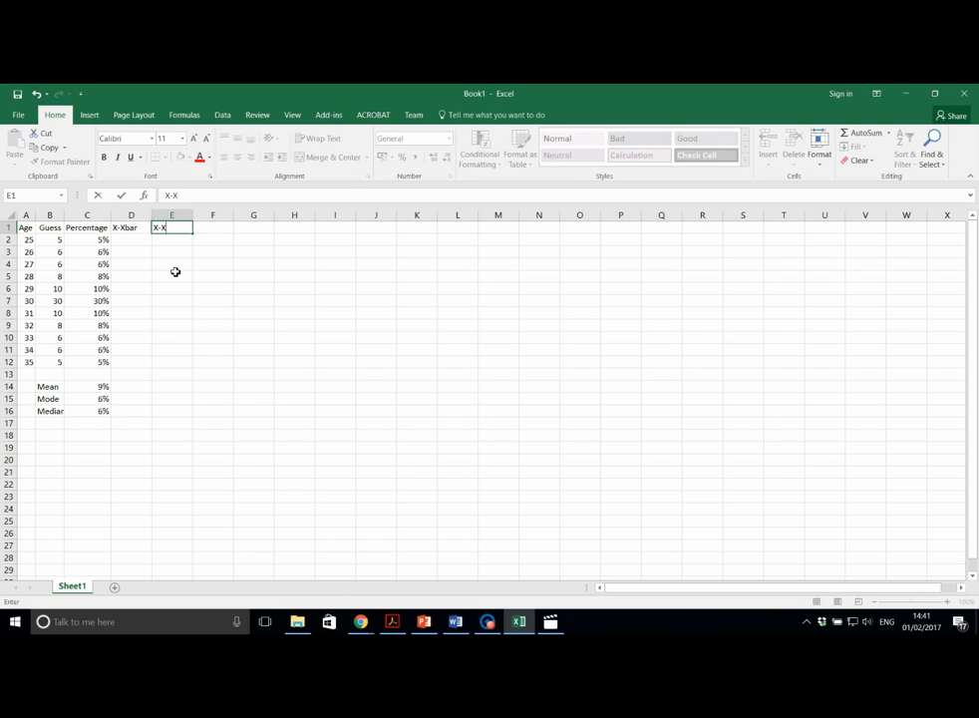
{"action": "type", "text": "bar squared"}
{"action": "double_click", "coordinate": [194, 215]}
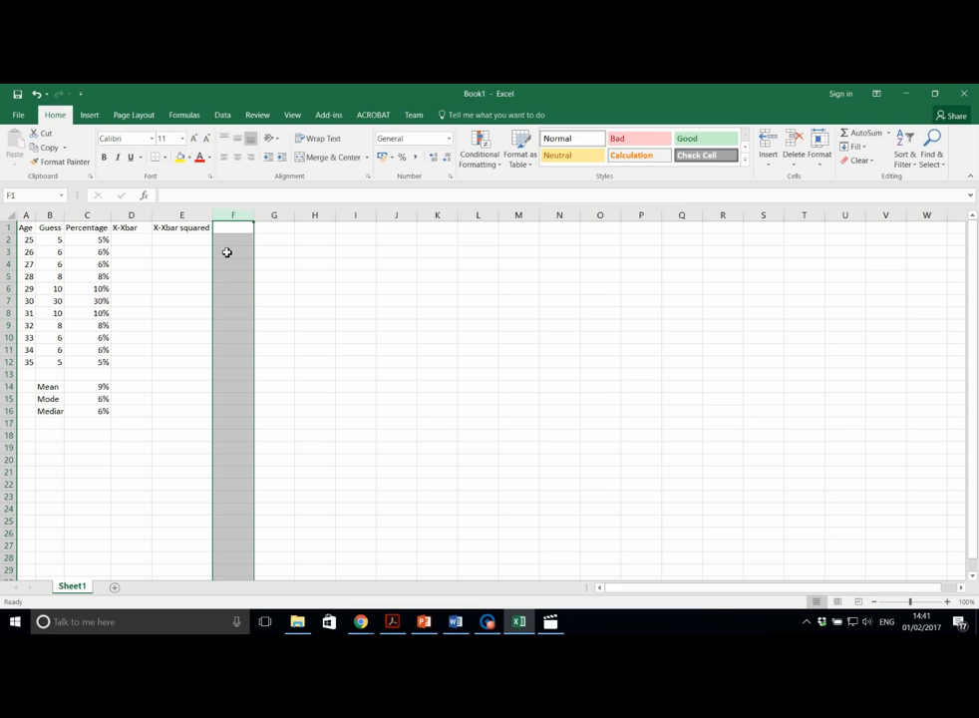
Step: Calculate the first percentage's deviation from the mean in D2 with =C2-$C$14, keeping the mean reference absolute
{"action": "left_click", "coordinate": [139, 245]}
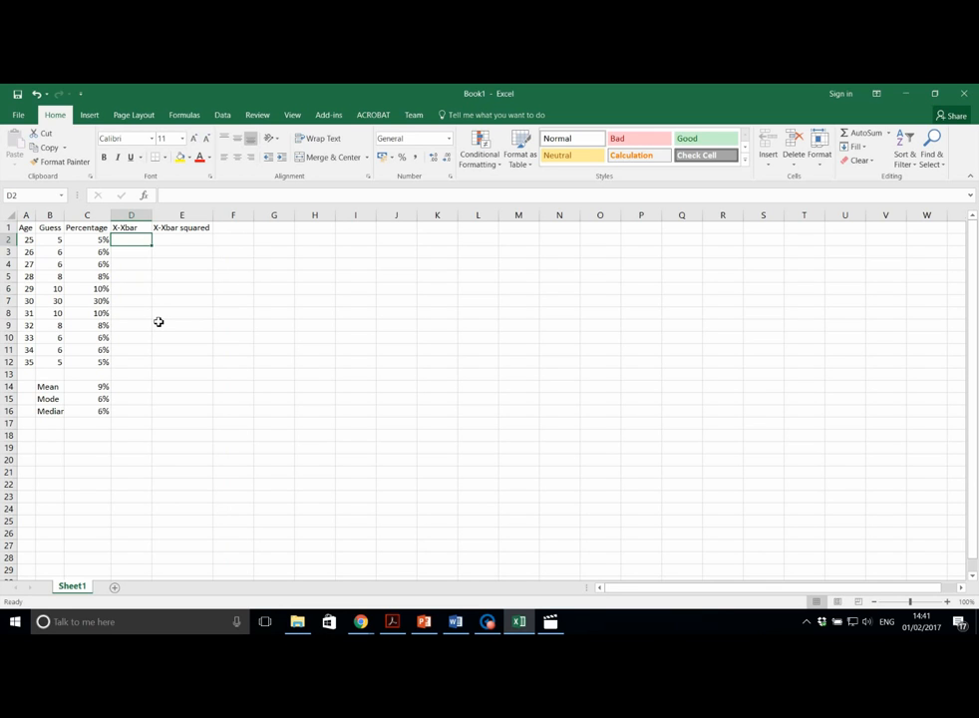
{"action": "type", "text": "="}
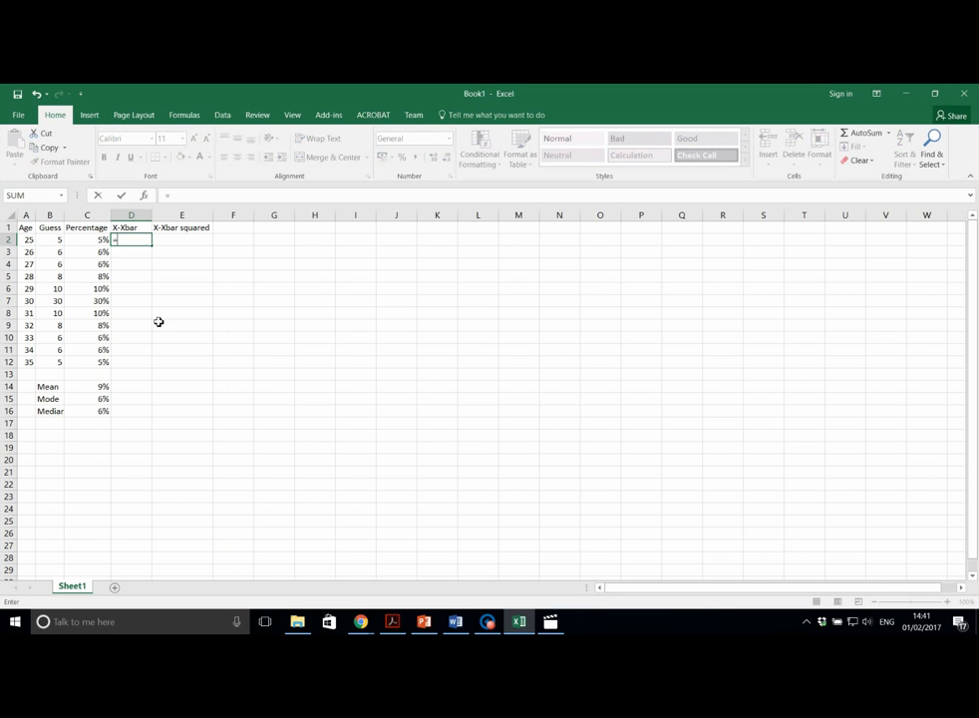
{"action": "left_click", "coordinate": [92, 247]}
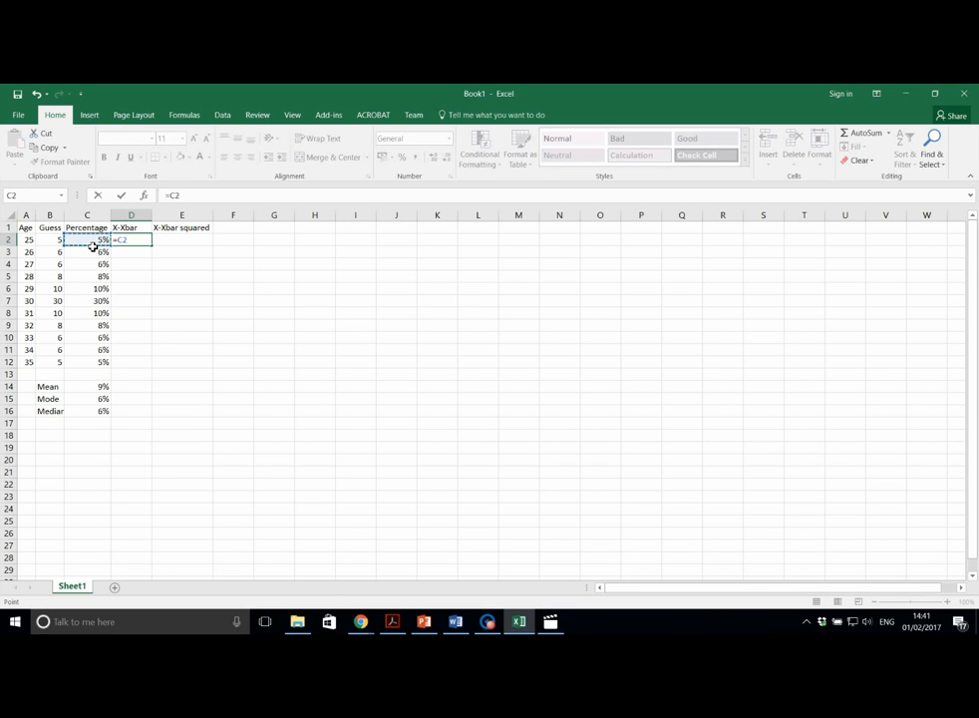
{"action": "type", "text": "-"}
{"action": "left_click", "coordinate": [93, 390]}
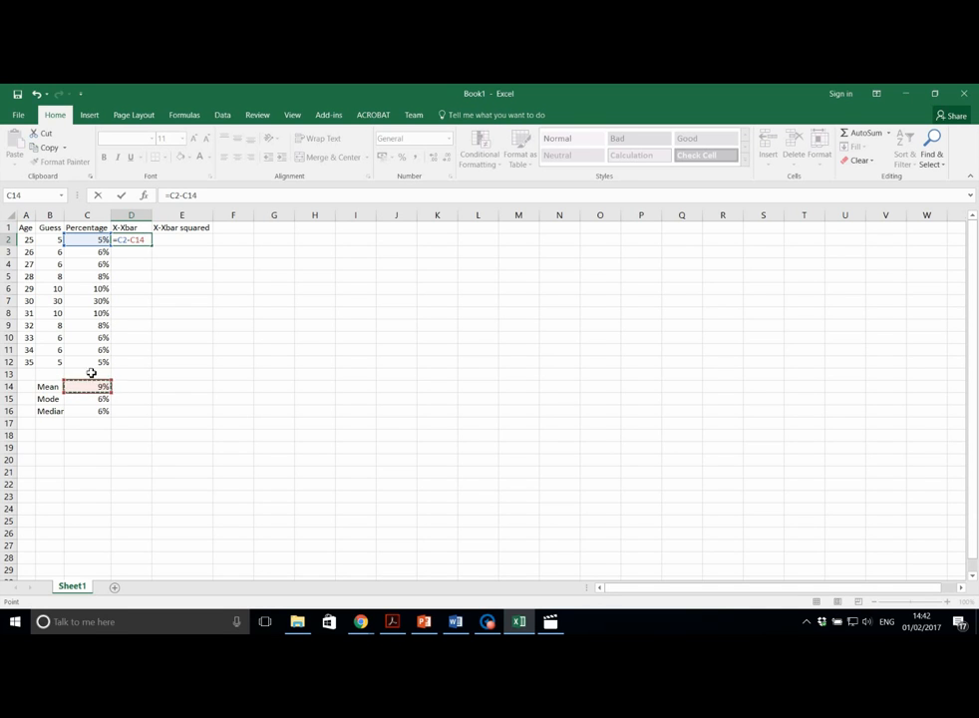
{"action": "left_click", "coordinate": [192, 198]}
{"action": "type", "text": "$"}
{"action": "key", "text": "Left"}
{"action": "key", "text": "Left"}
{"action": "type", "text": "$"}
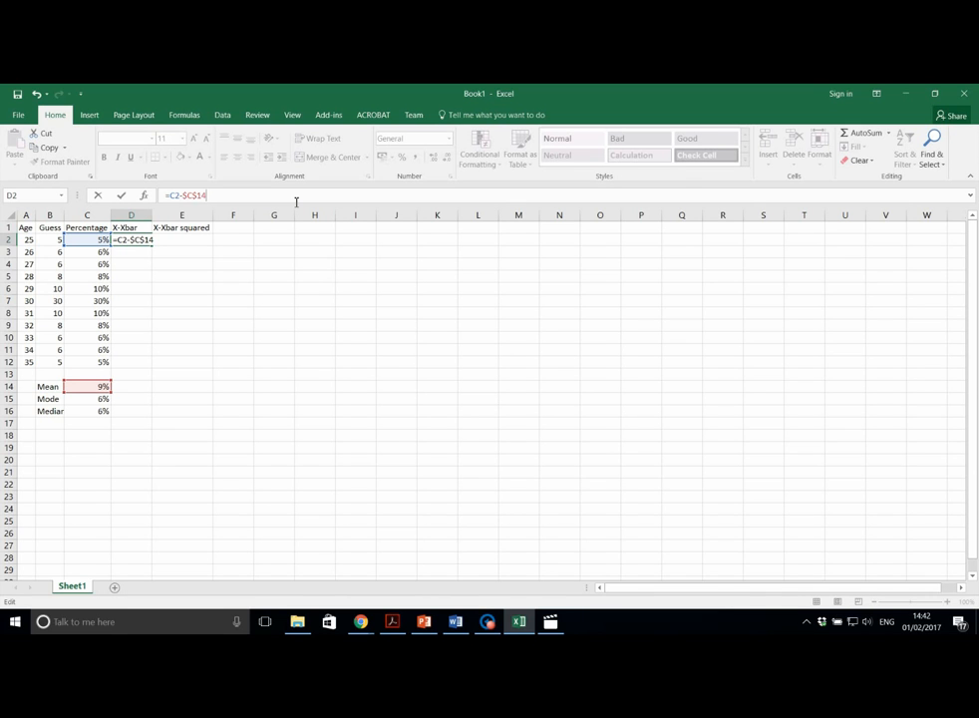
{"action": "key", "text": "Return"}
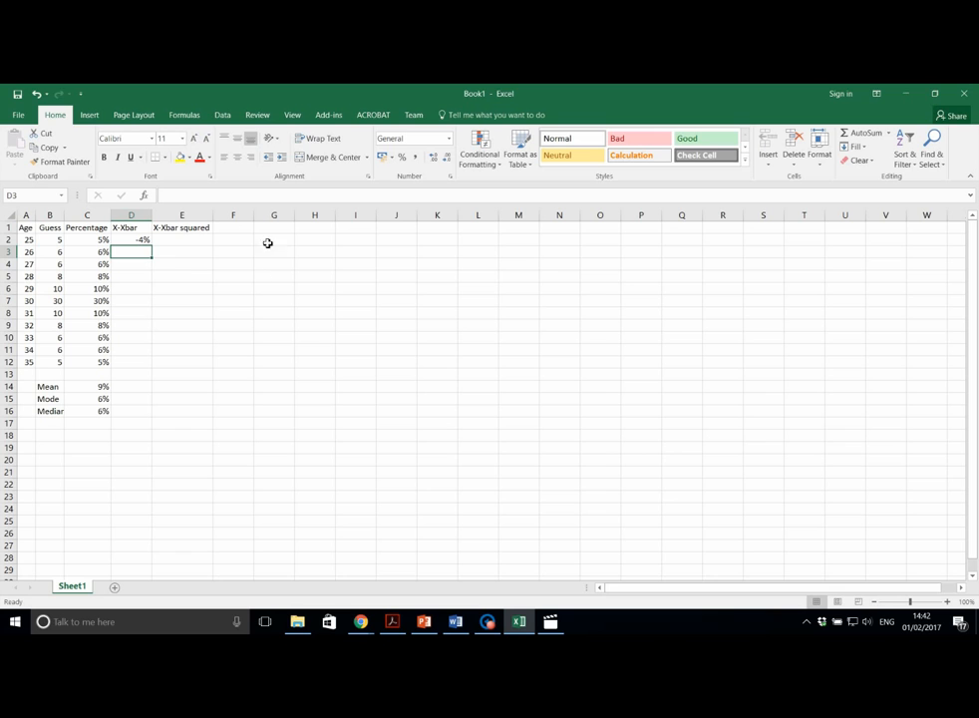
Step: Calculate the first squared deviation in E2 with the formula =D2^2
{"action": "left_click", "coordinate": [186, 243]}
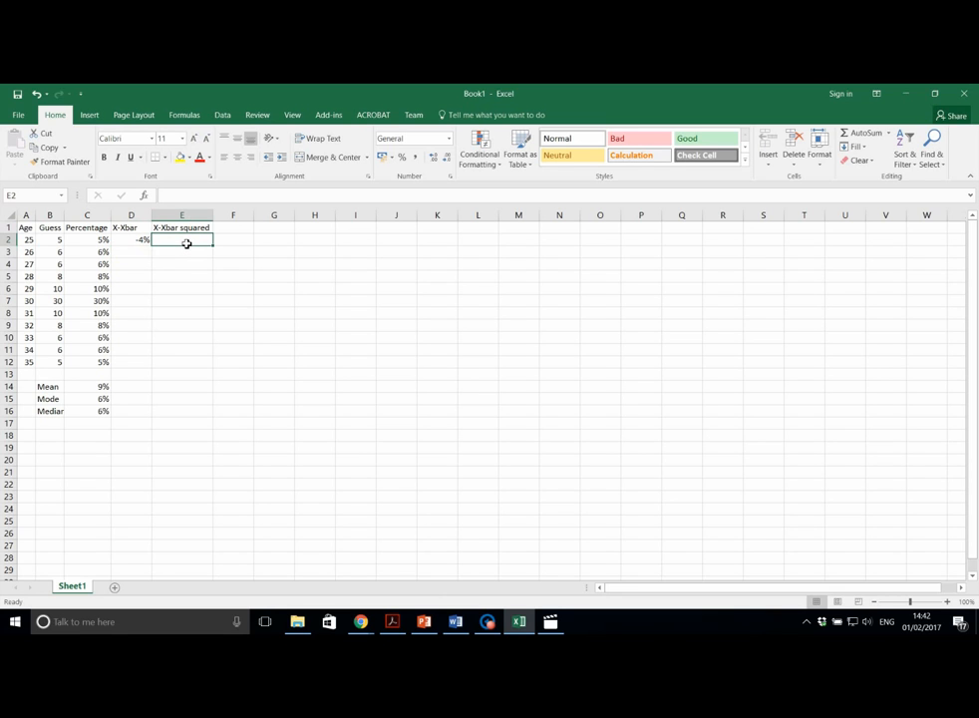
{"action": "type", "text": "="}
{"action": "key", "text": "Left"}
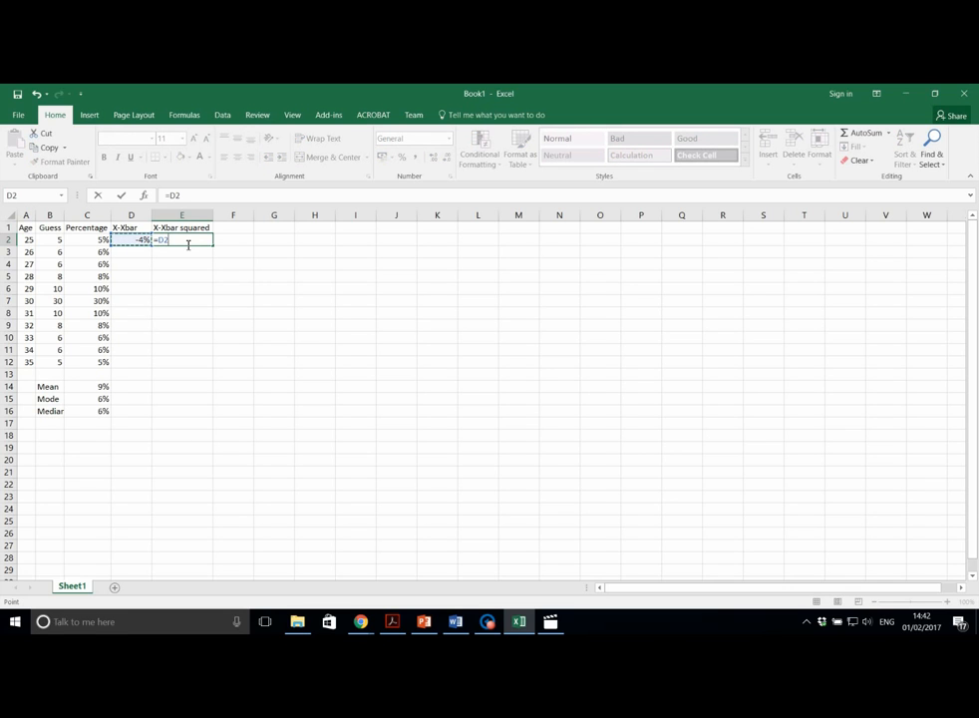
{"action": "type", "text": "^2"}
{"action": "key", "text": "Return"}
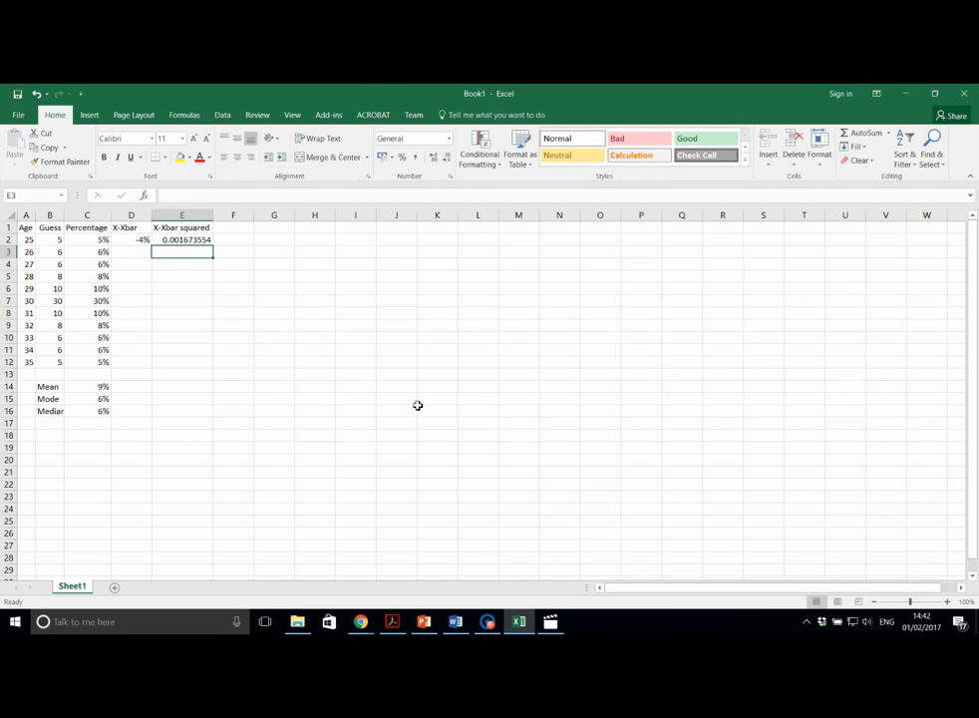
Step: Fill the deviation formula from D2 down to D12 and check the copied formulas in D6 and D8
{"action": "left_click", "coordinate": [138, 244]}
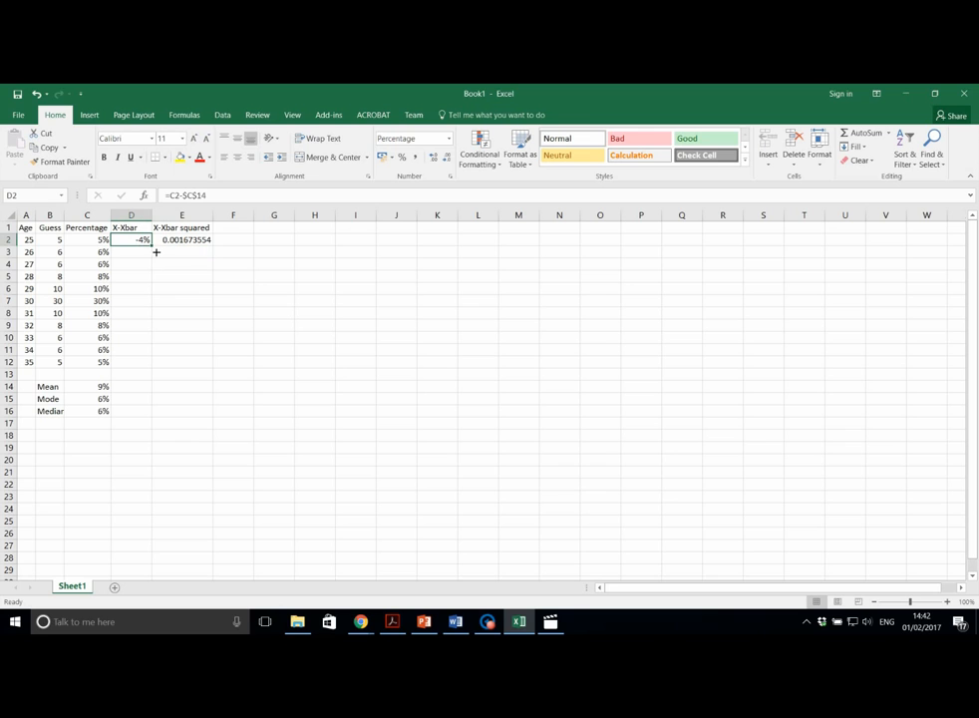
{"action": "double_click", "coordinate": [156, 252]}
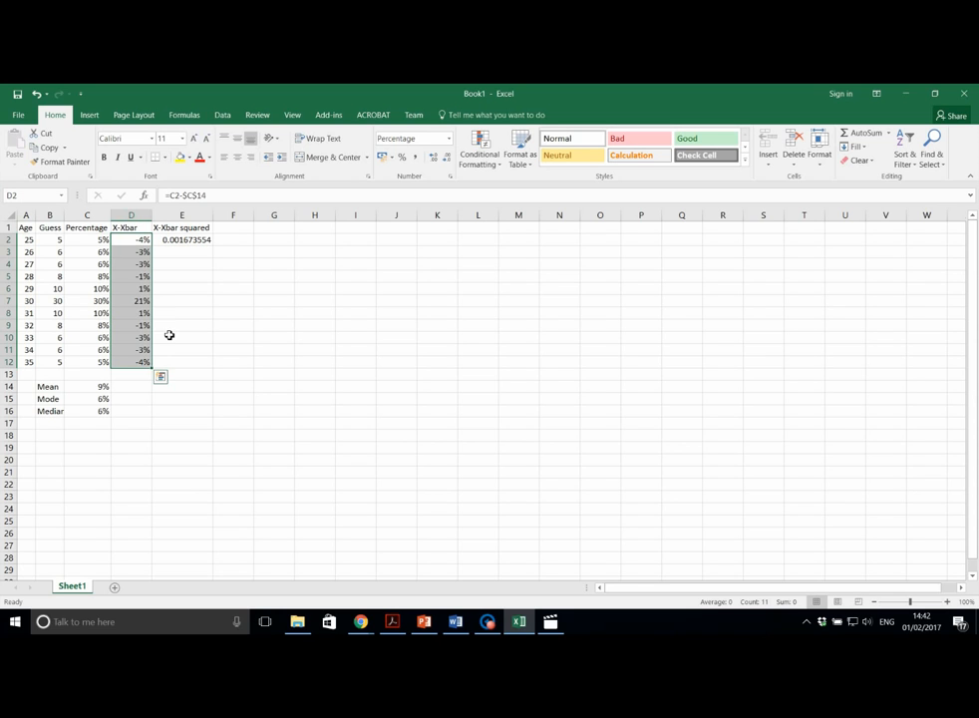
{"action": "left_click", "coordinate": [144, 291]}
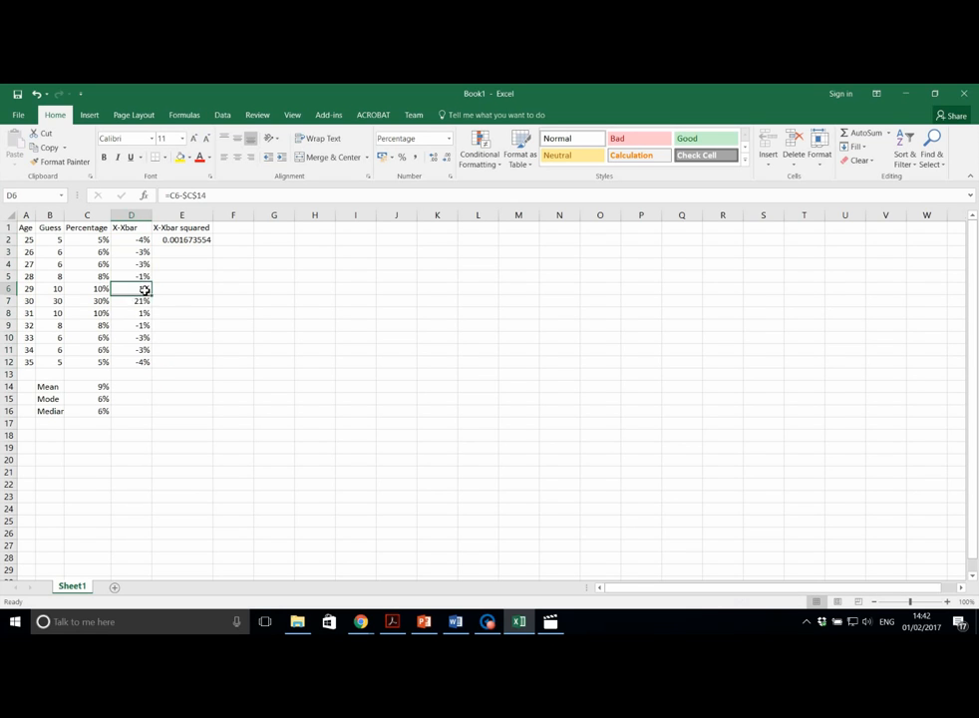
{"action": "left_click", "coordinate": [143, 315]}
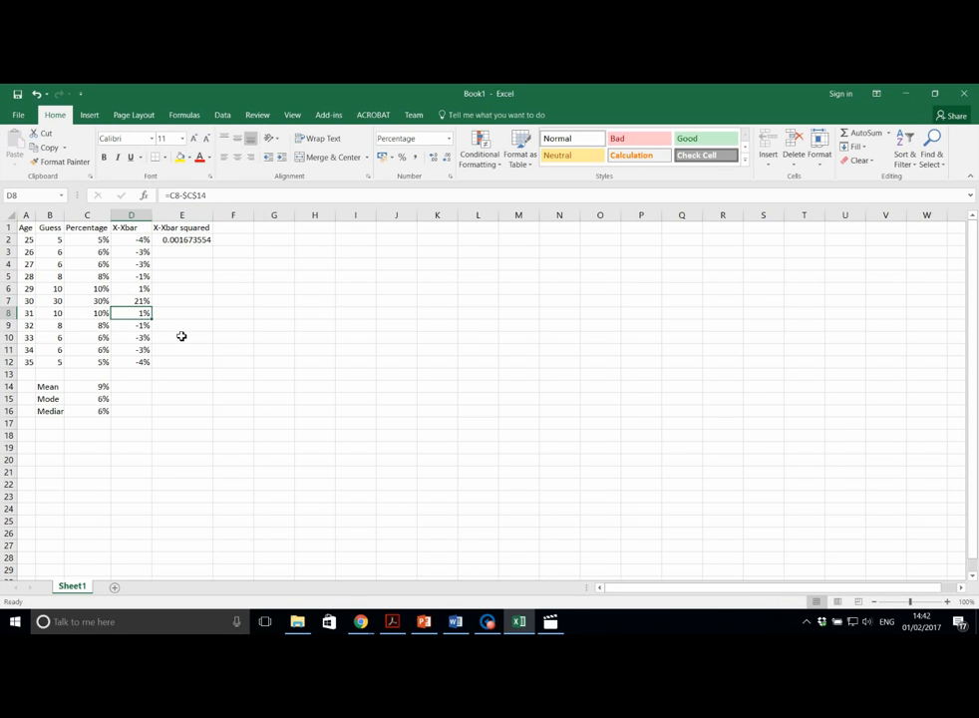
Step: Fill the squared deviation formula from E2 down to E12
{"action": "left_click", "coordinate": [207, 240]}
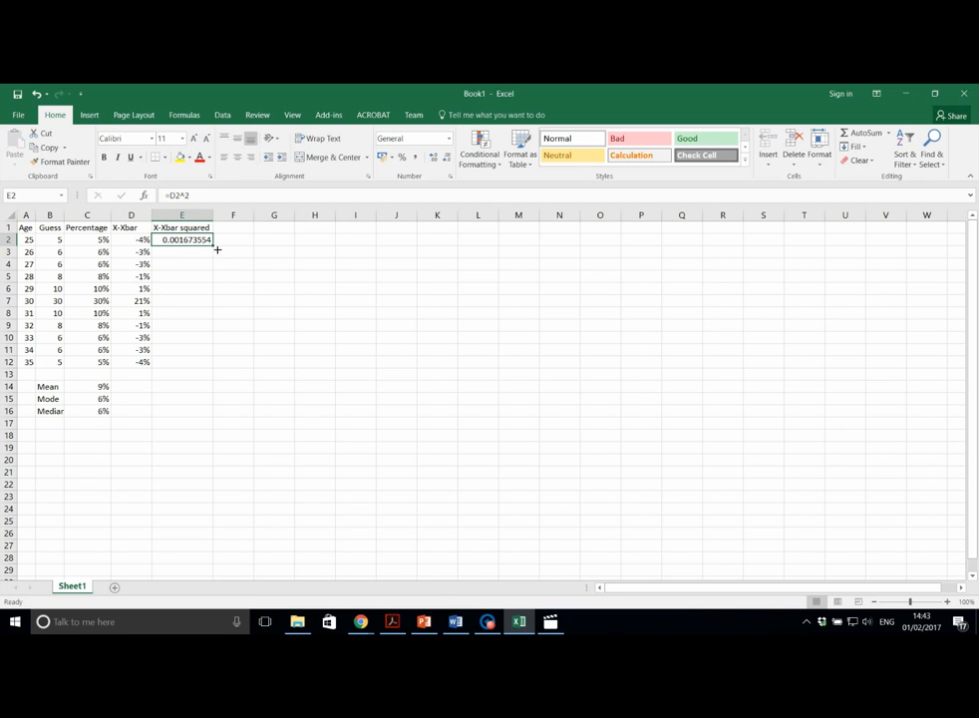
{"action": "double_click", "coordinate": [215, 247]}
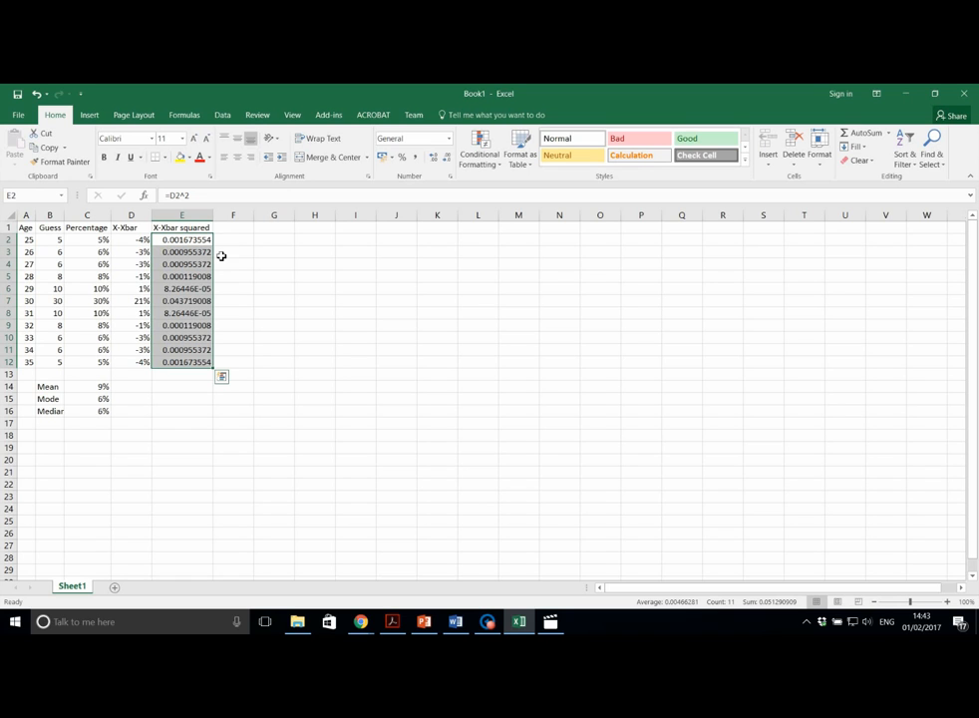
{"action": "left_click", "coordinate": [204, 392]}
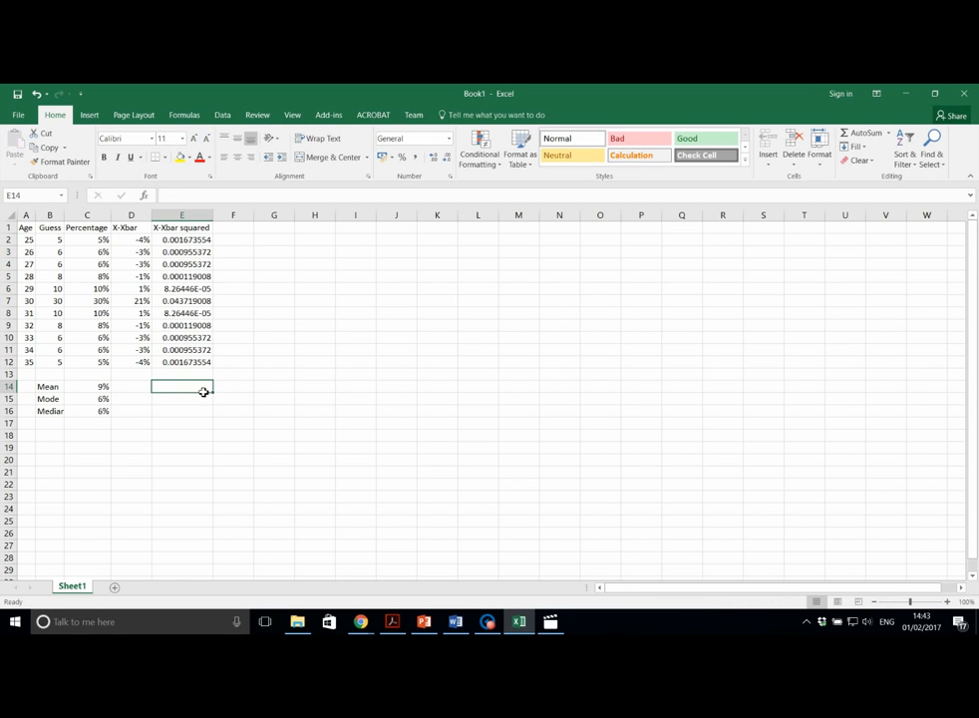
Step: Enter the label "n" in B18 and count the percentage values in C18 with =COUNT(C2:C12)
{"action": "left_click", "coordinate": [48, 438]}
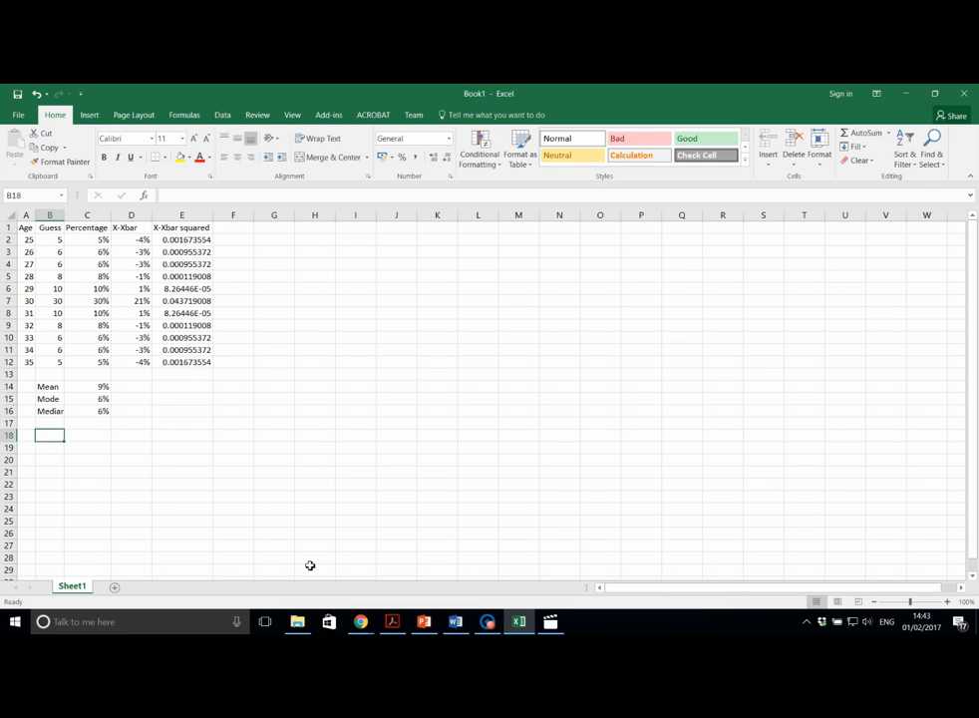
{"action": "type", "text": "n"}
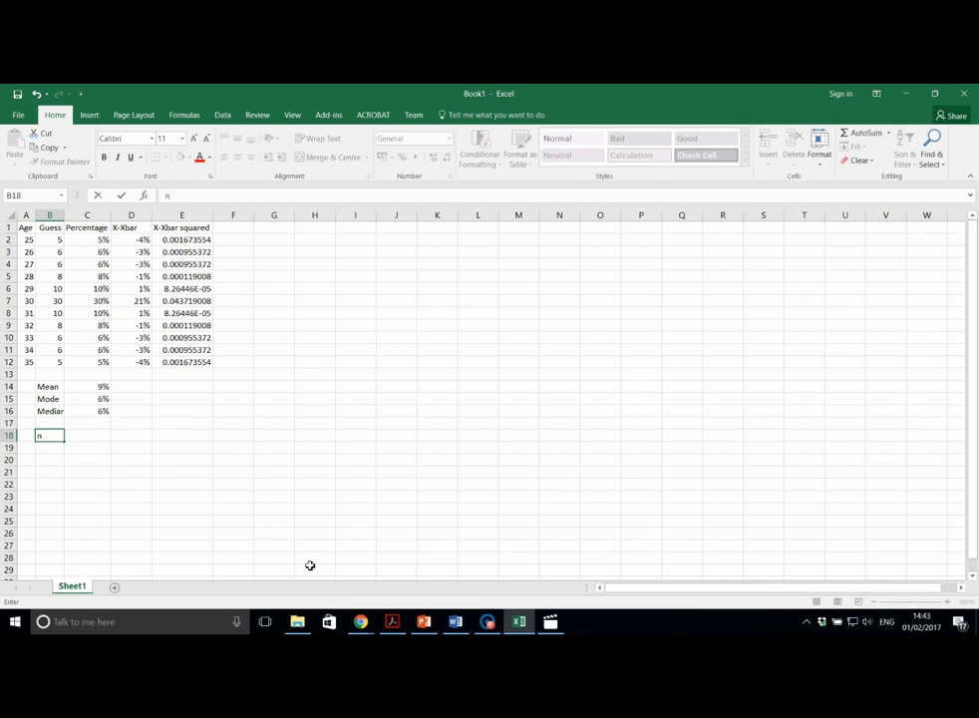
{"action": "key", "text": "Return"}
{"action": "key", "text": "Up"}
{"action": "key", "text": "Right"}
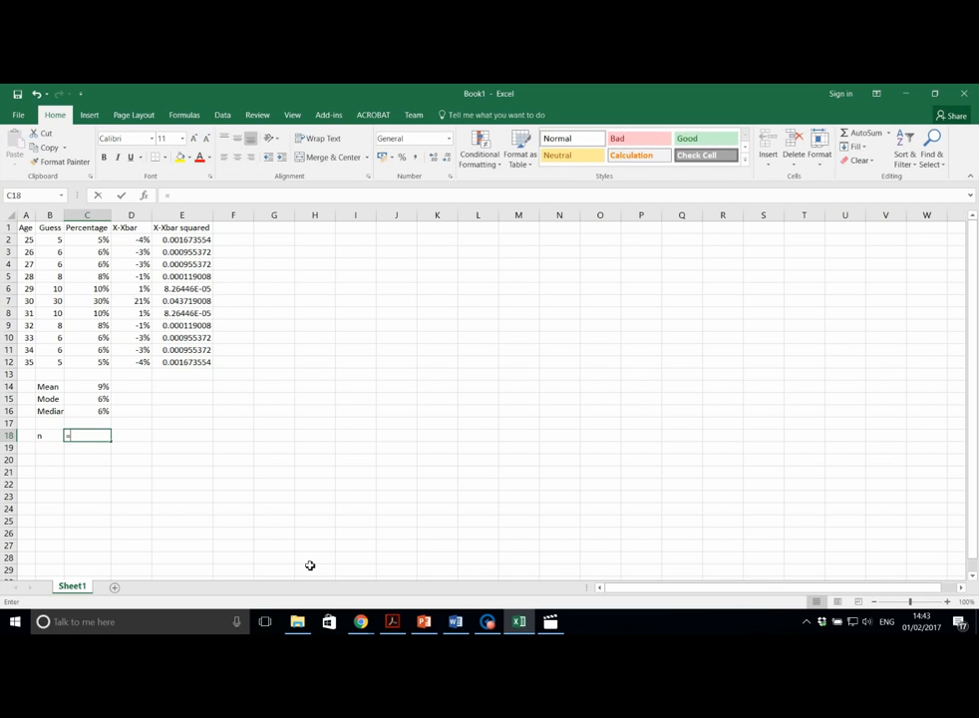
{"action": "type", "text": "=COUNT"}
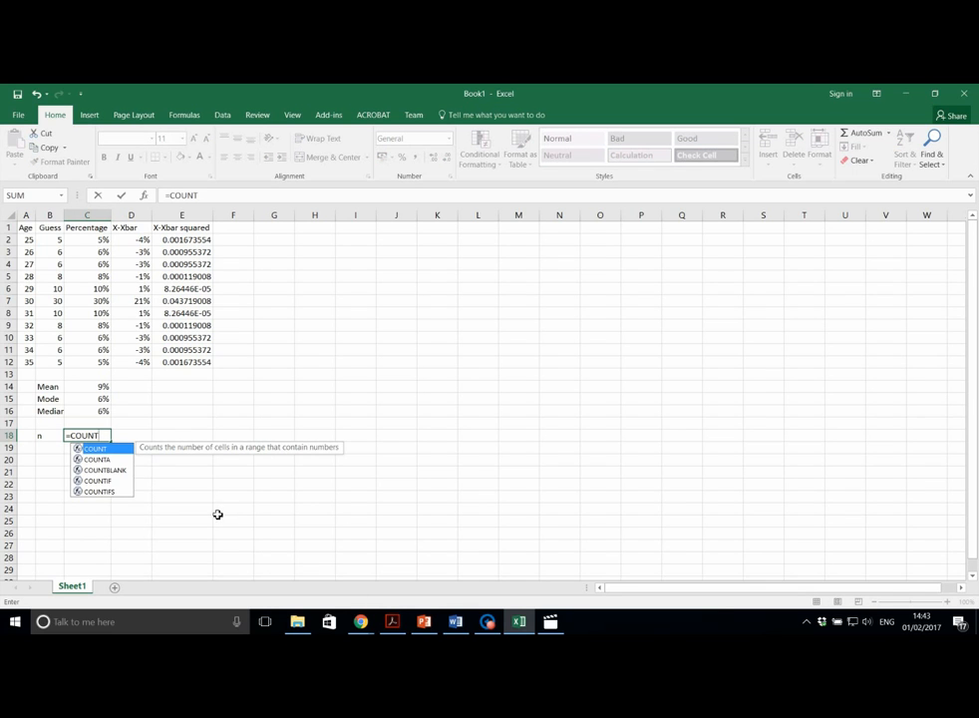
{"action": "double_click", "coordinate": [89, 449]}
{"action": "left_click_drag", "start_coordinate": [92, 241], "coordinate": [101, 366]}
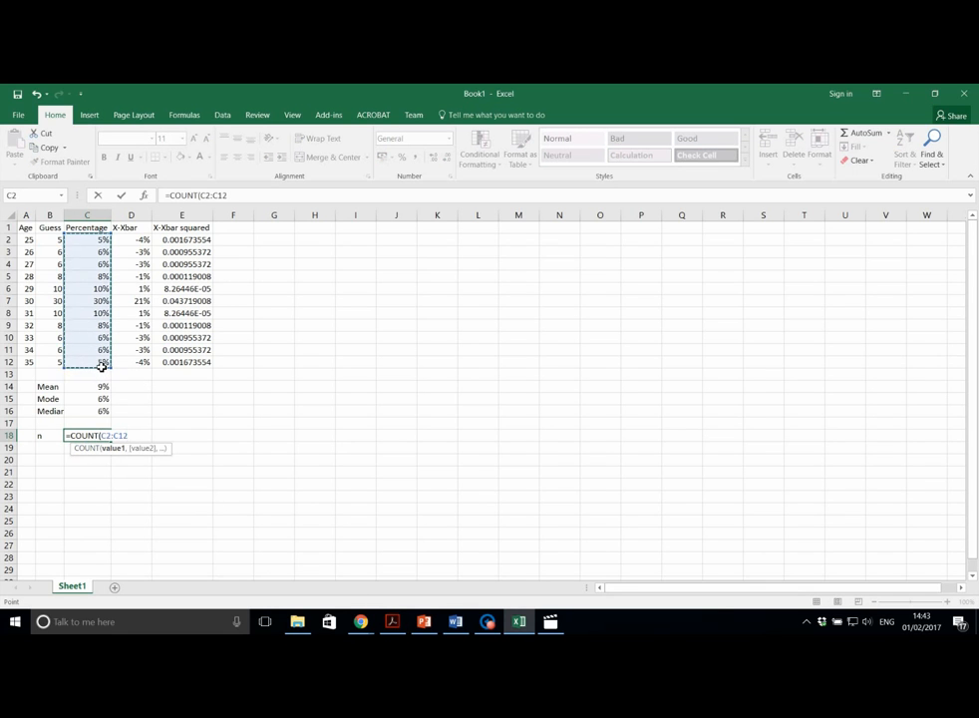
{"action": "type", "text": ")"}
{"action": "key", "text": "Return"}
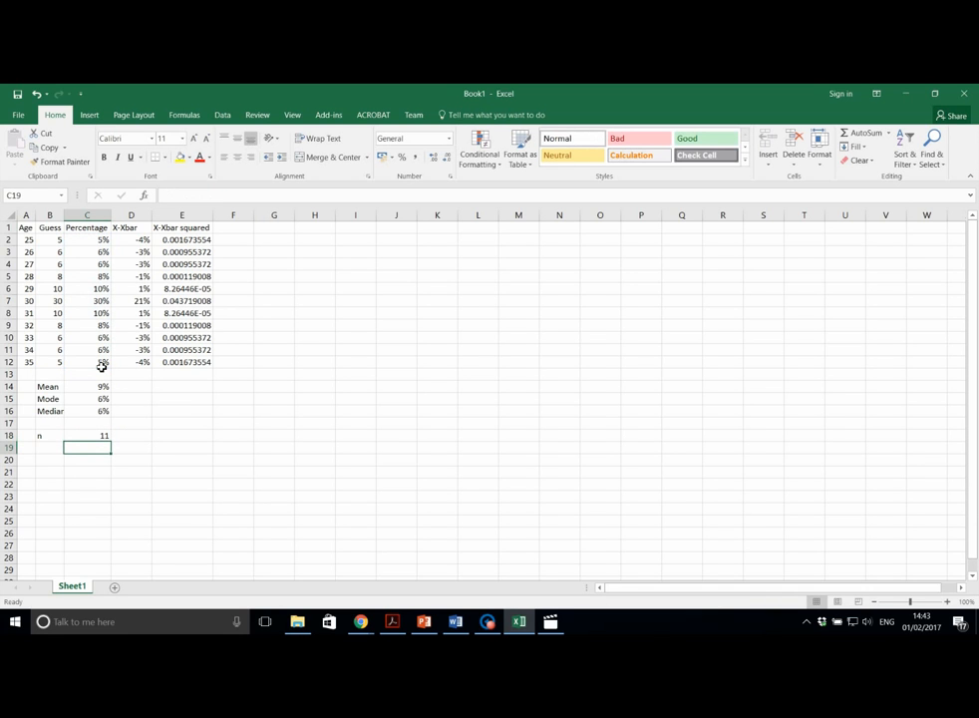
Step: Enter the label "SD" in cell B19
{"action": "left_click", "coordinate": [59, 448]}
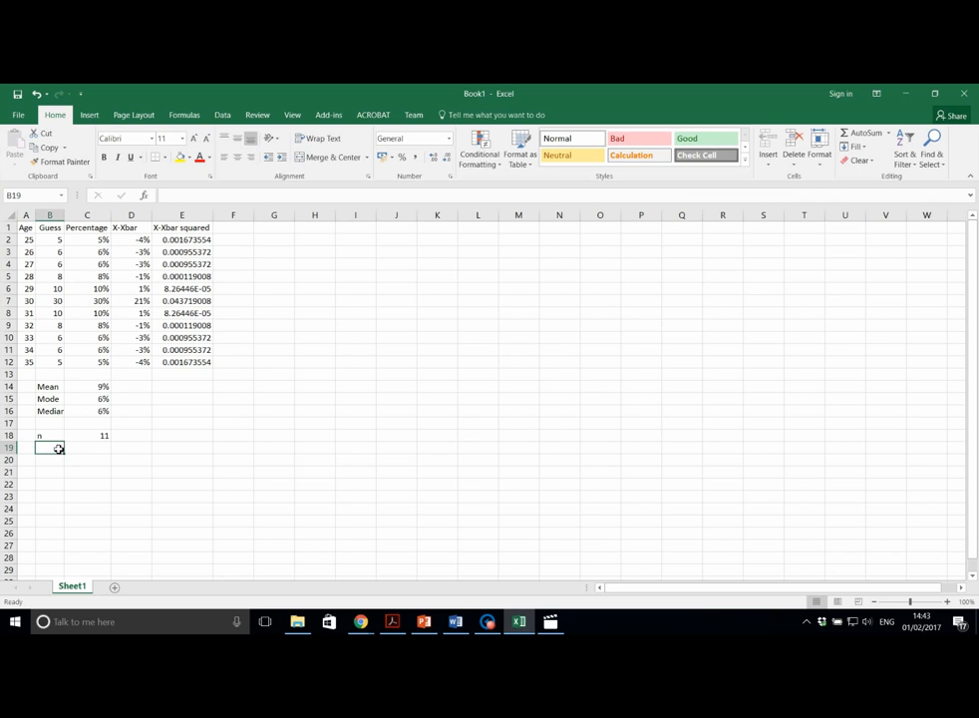
{"action": "double_click", "coordinate": [60, 450]}
{"action": "type", "text": "="}
{"action": "key", "text": "BackSpace"}
{"action": "type", "text": "SD"}
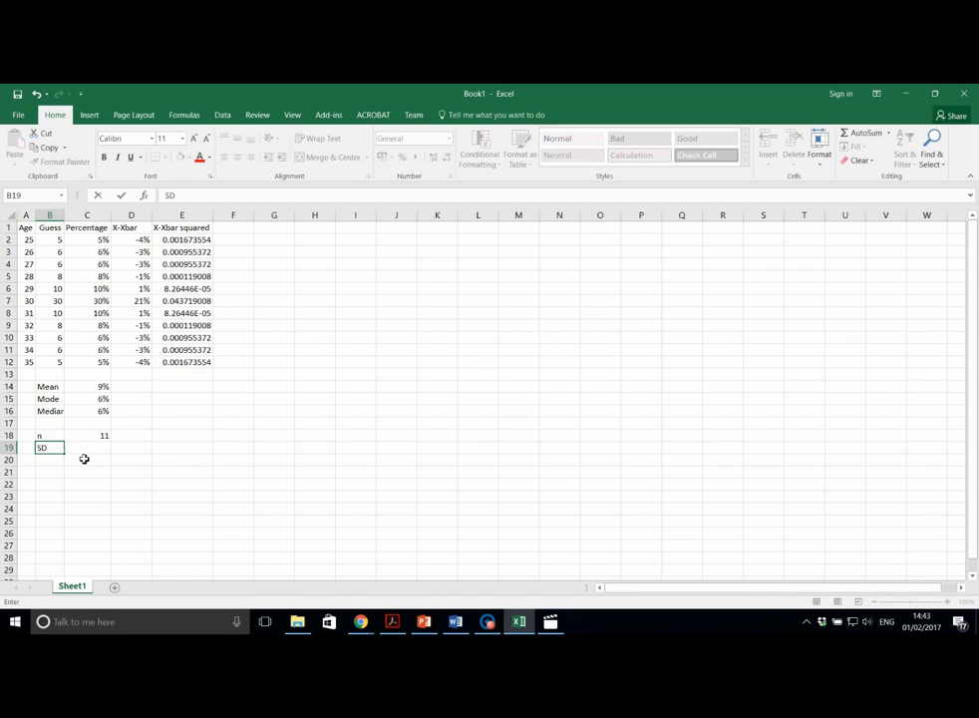
{"action": "left_click", "coordinate": [87, 451]}
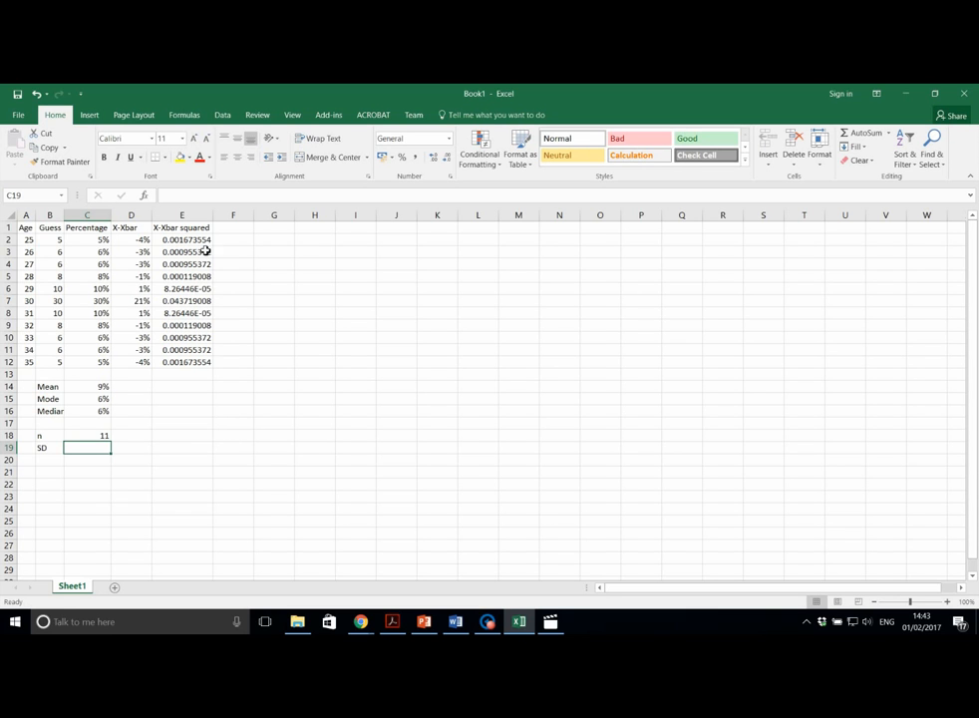
Step: Format the squared deviations in E2:E12 to show six decimal places
{"action": "left_click_drag", "start_coordinate": [204, 242], "coordinate": [196, 367]}
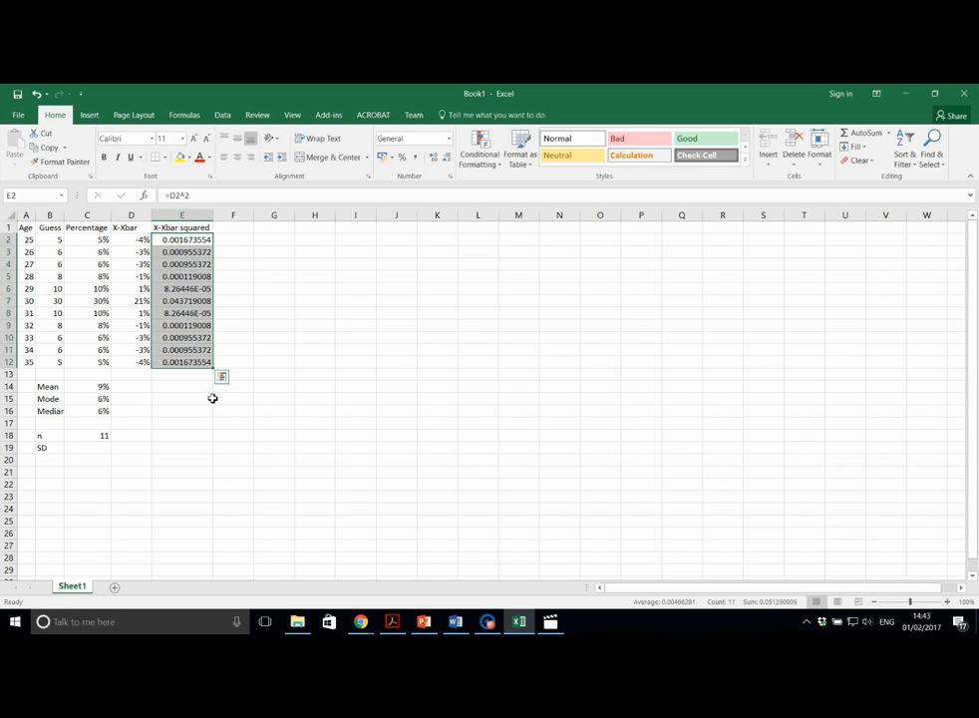
{"action": "left_click", "coordinate": [448, 158]}
{"action": "left_click", "coordinate": [448, 158]}
{"action": "left_click", "coordinate": [448, 158]}
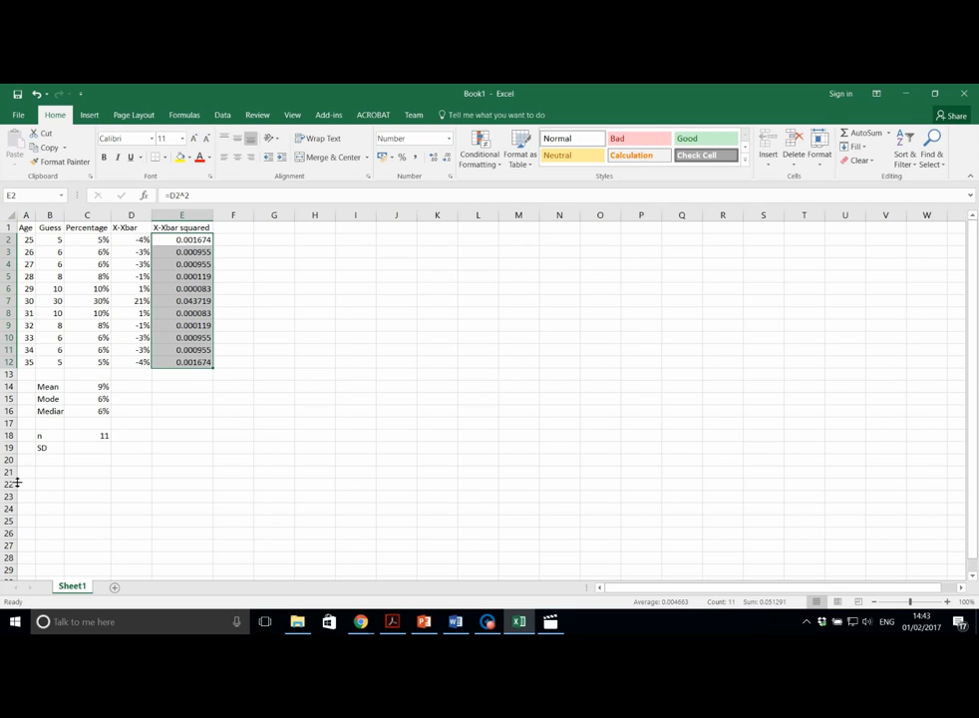
{"action": "left_click", "coordinate": [86, 484]}
Step: Calculate the sample standard deviation in C19 with =SQRT(SUM(E2:E12)/(C18-1))
{"action": "left_click", "coordinate": [100, 454]}
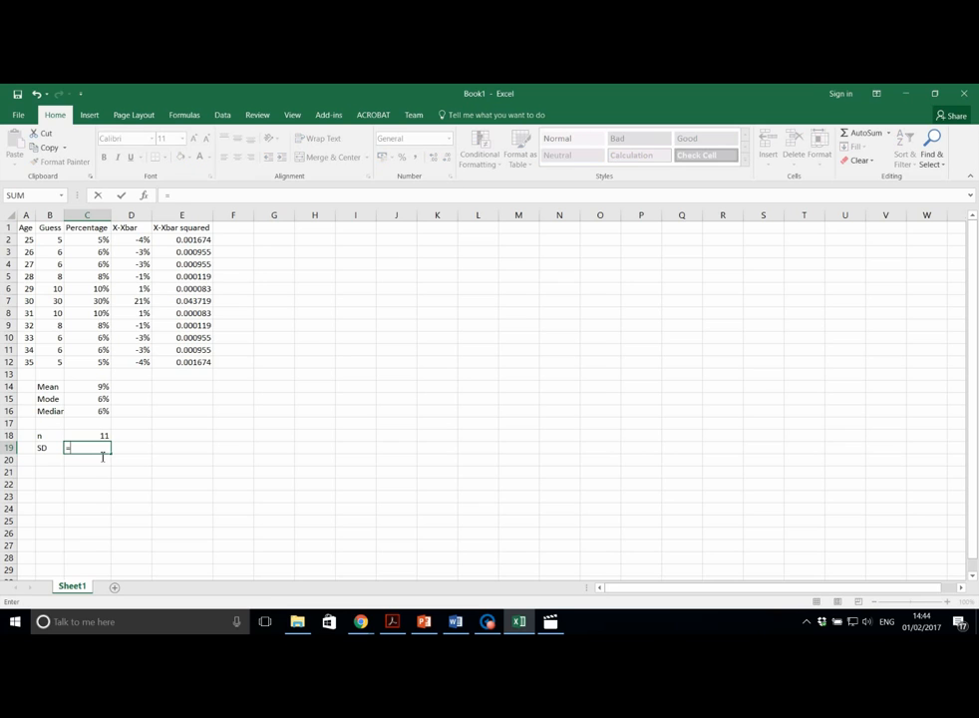
{"action": "type", "text": "=SQRT"}
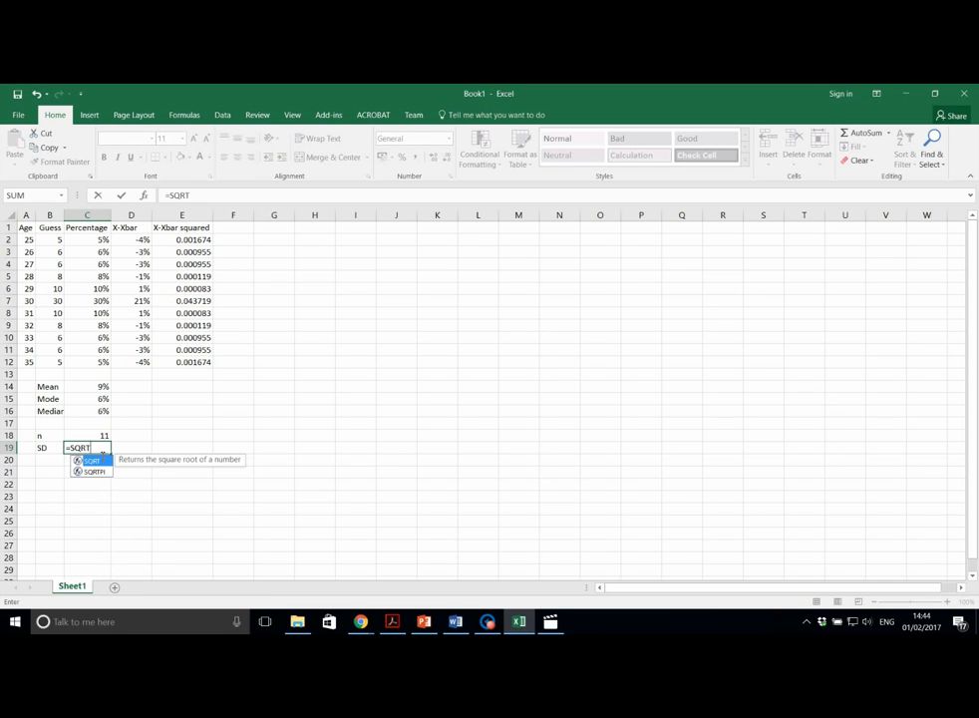
{"action": "double_click", "coordinate": [98, 461]}
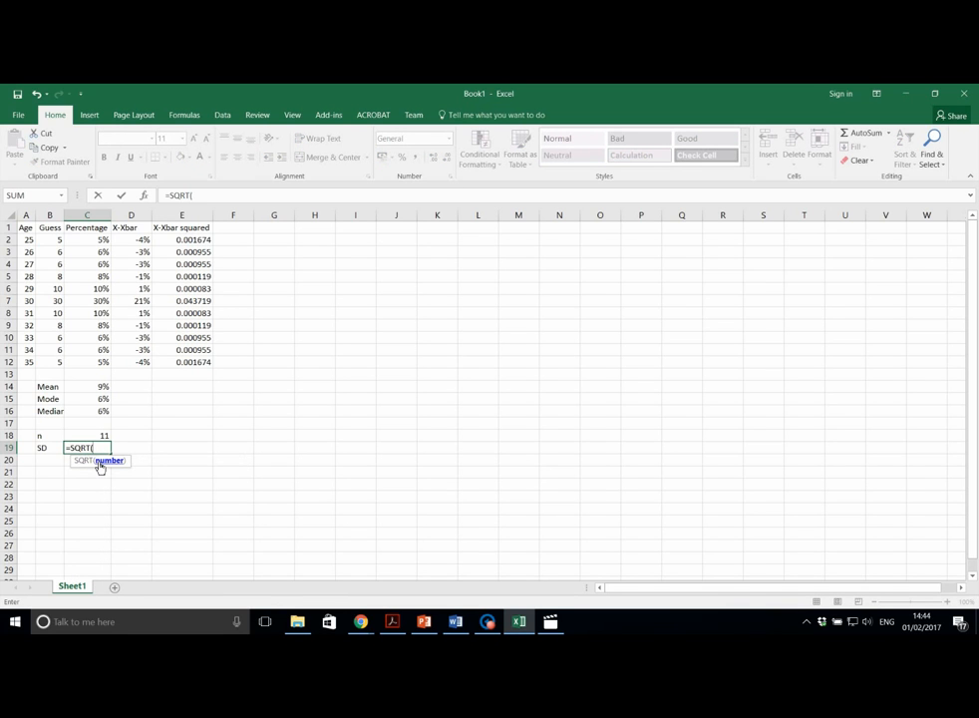
{"action": "type", "text": "SUM"}
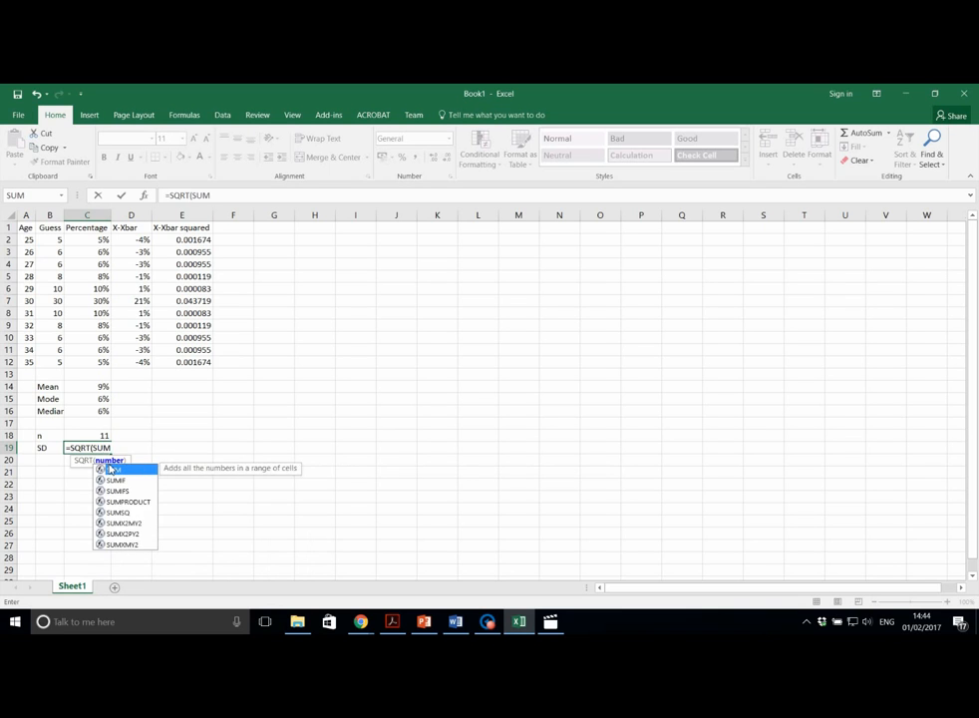
{"action": "double_click", "coordinate": [117, 467]}
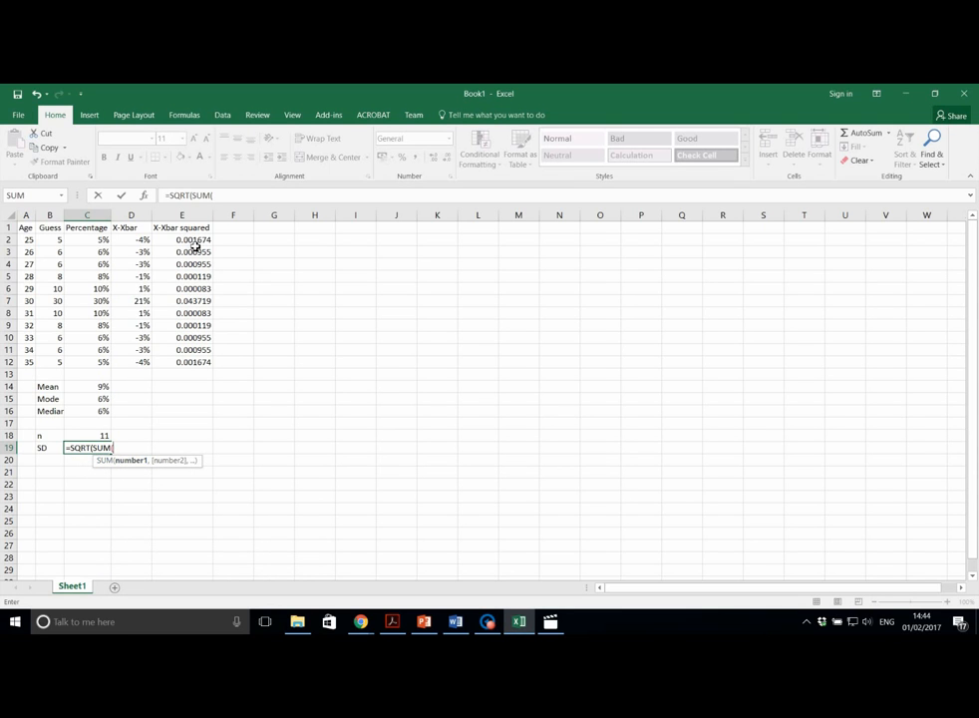
{"action": "left_click_drag", "start_coordinate": [195, 242], "coordinate": [197, 365]}
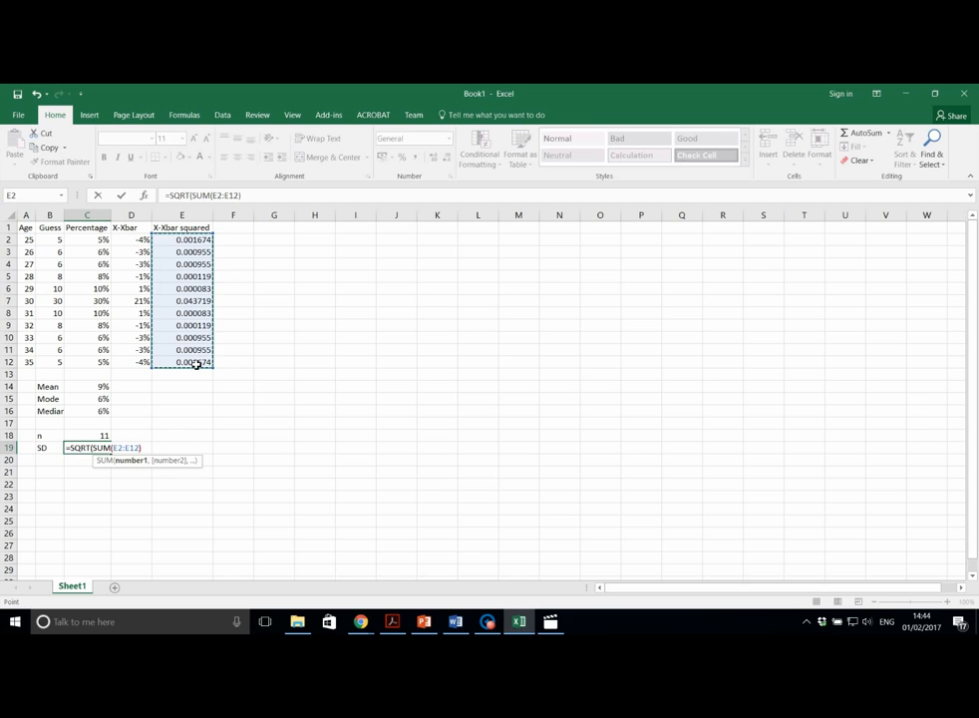
{"action": "type", "text": ")"}
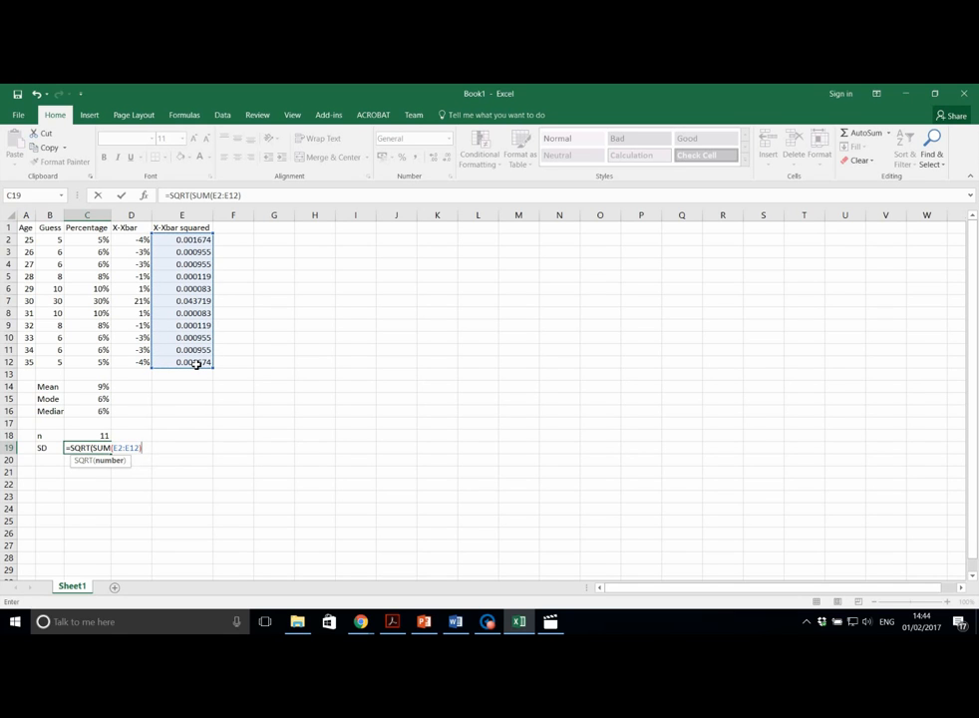
{"action": "type", "text": "/("}
{"action": "left_click", "coordinate": [102, 440]}
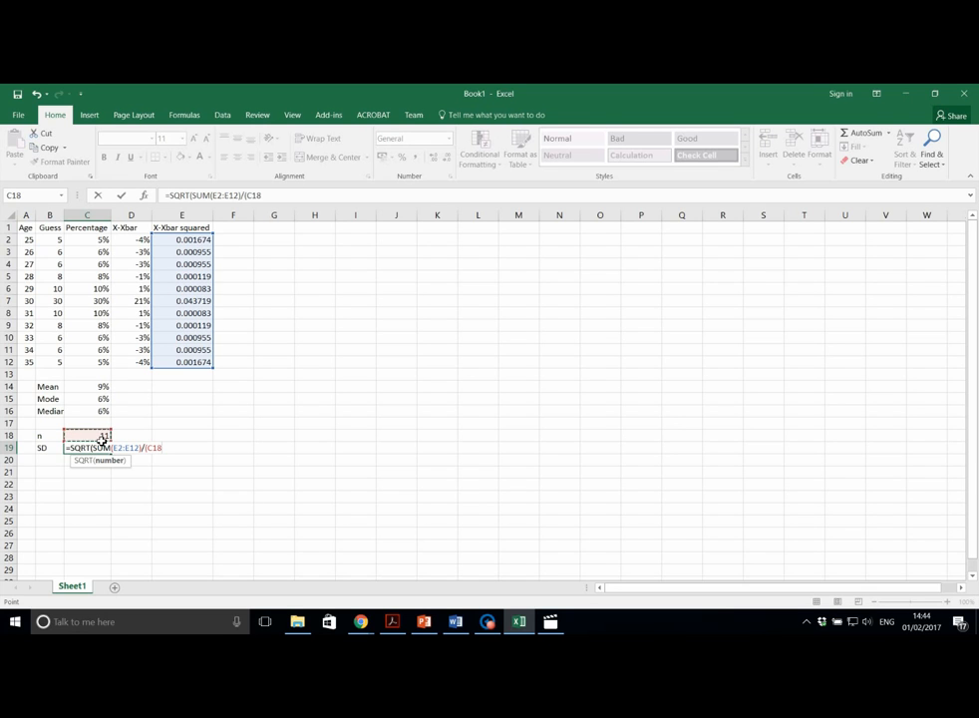
{"action": "type", "text": "-1))"}
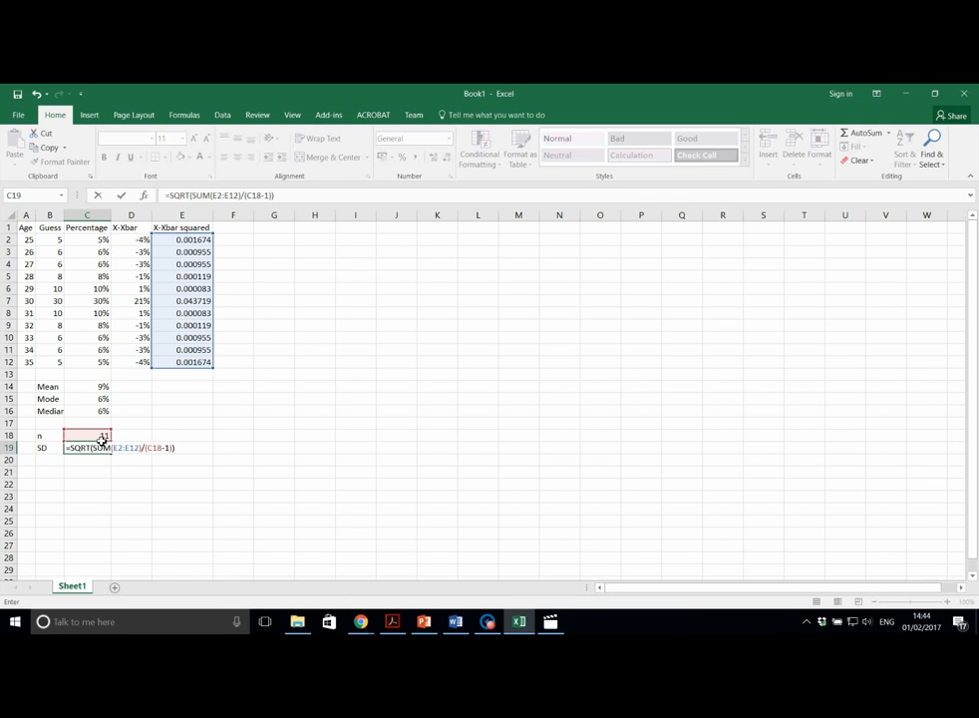
{"action": "key", "text": "Return"}
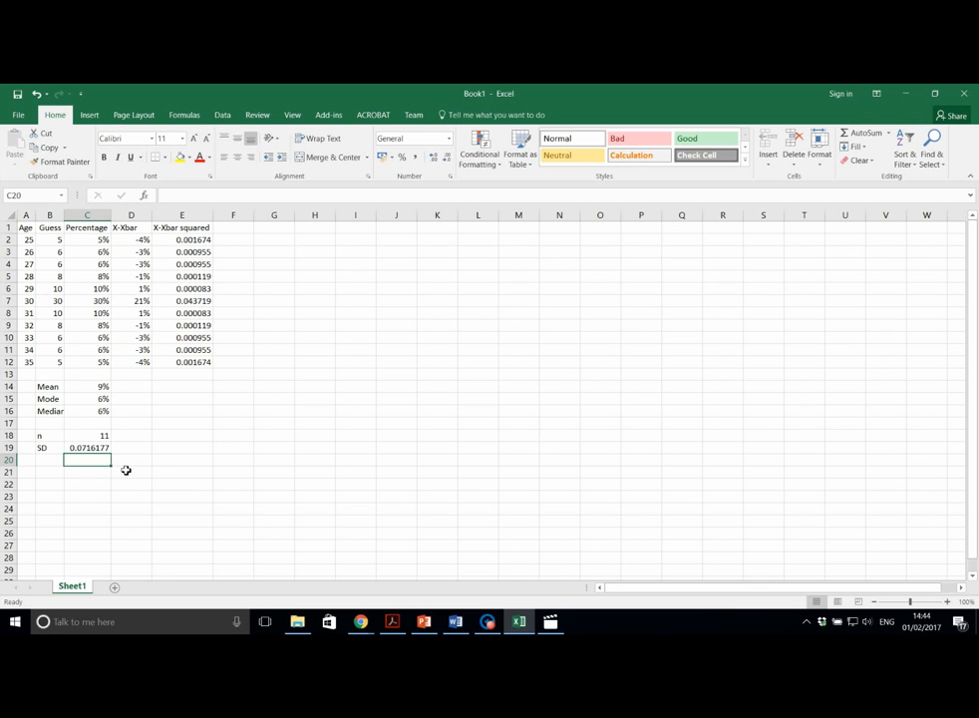
Step: Enter the label "SD2" in B20 and calculate the standard deviation of the percentages in C20 with =STDEV(C2:C12)
{"action": "left_click", "coordinate": [49, 463]}
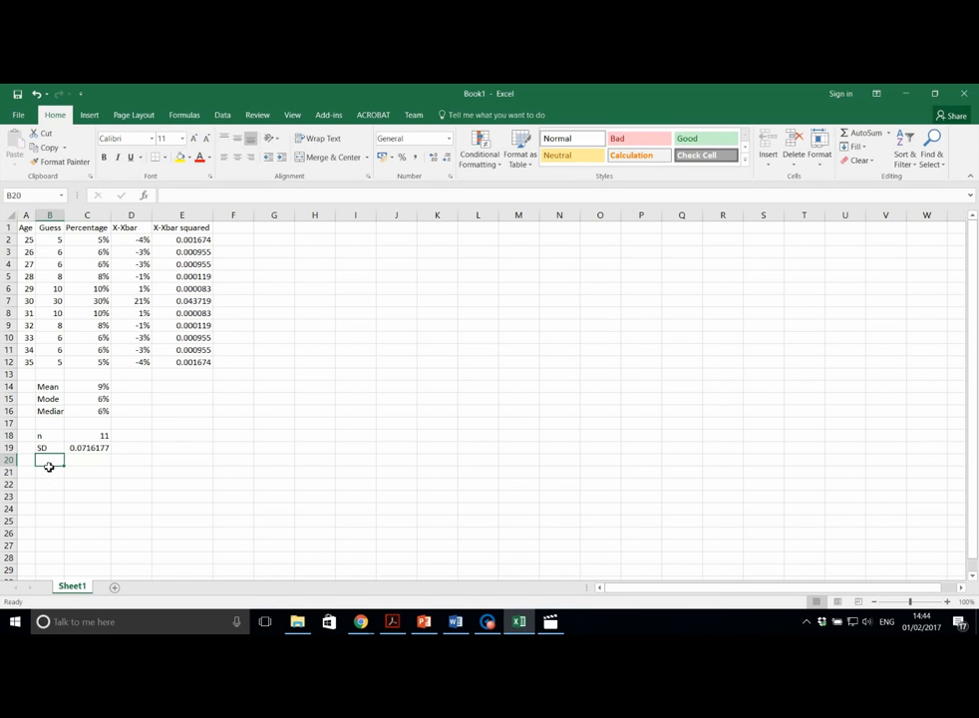
{"action": "type", "text": "SD2"}
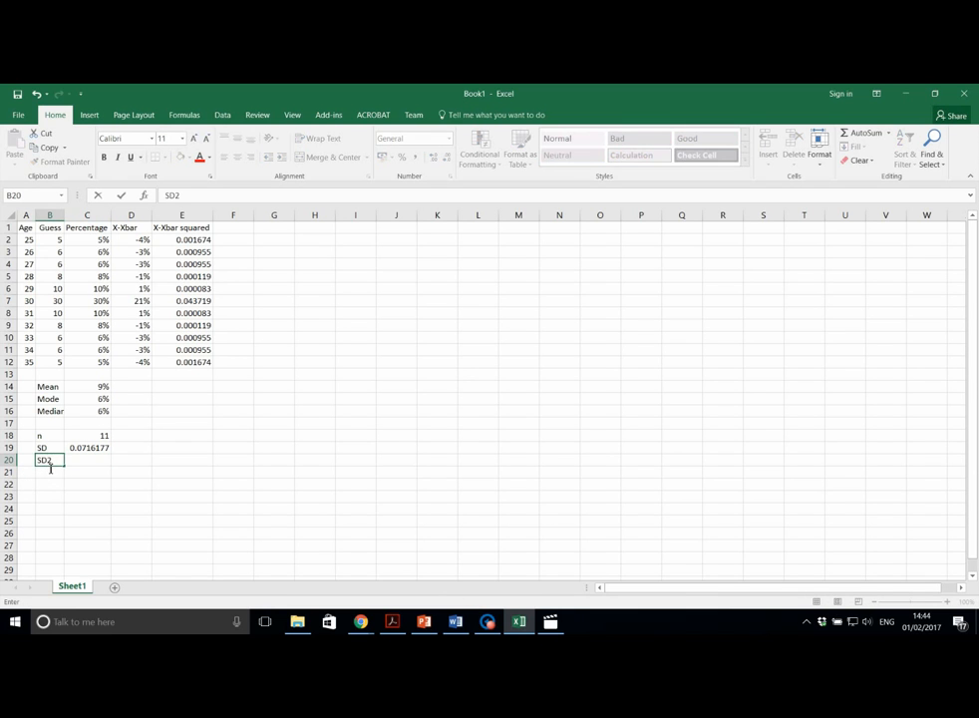
{"action": "key", "text": "Tab"}
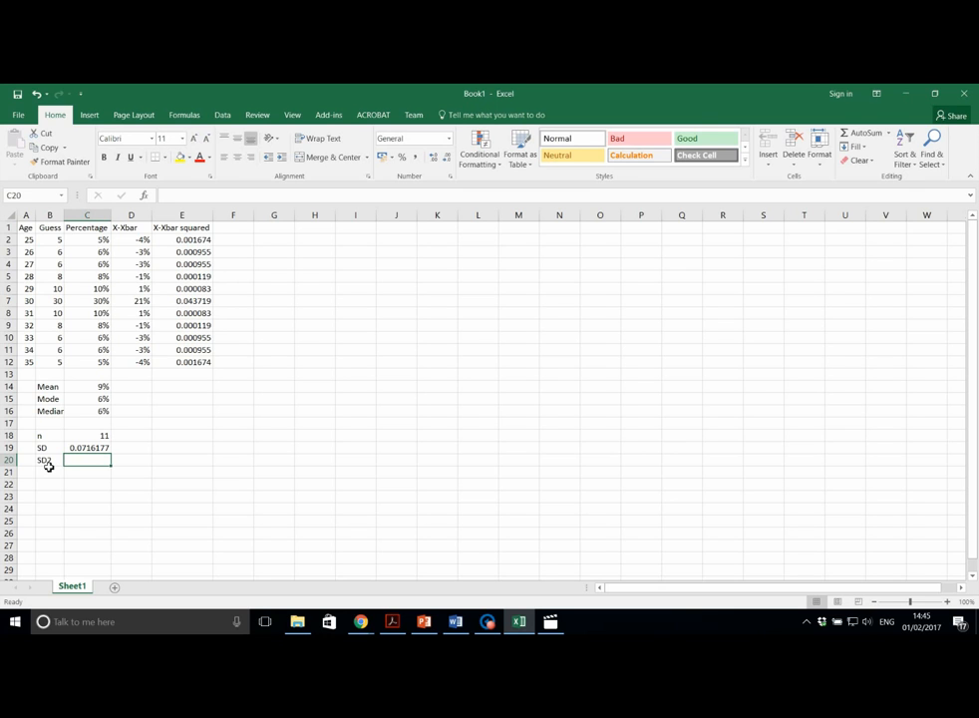
{"action": "type", "text": "=STA"}
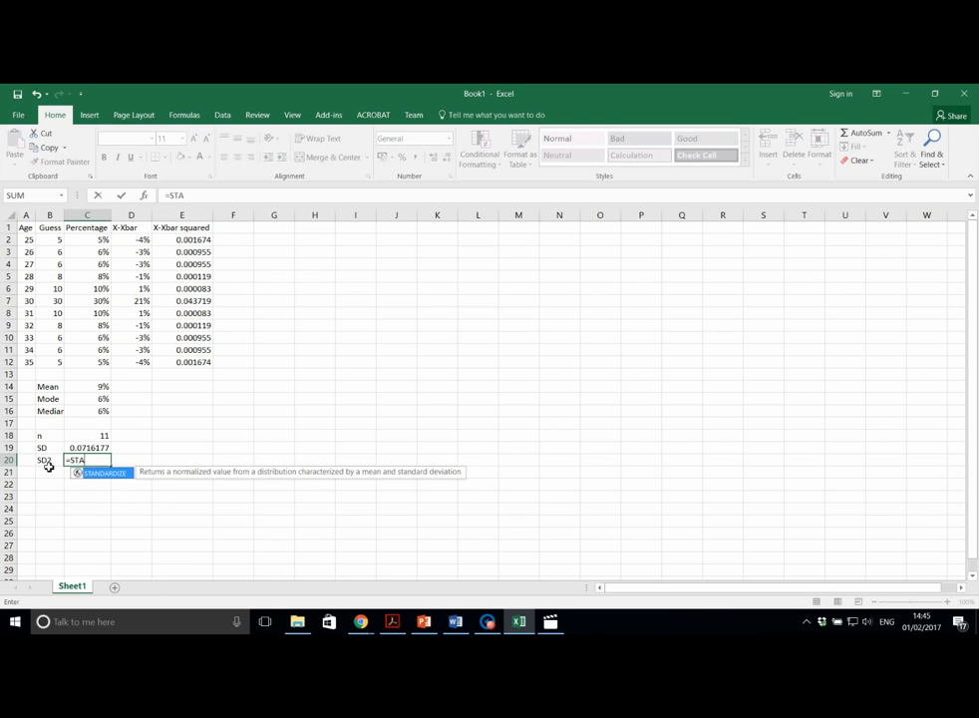
{"action": "key", "text": "BackSpace"}
{"action": "type", "text": "T"}
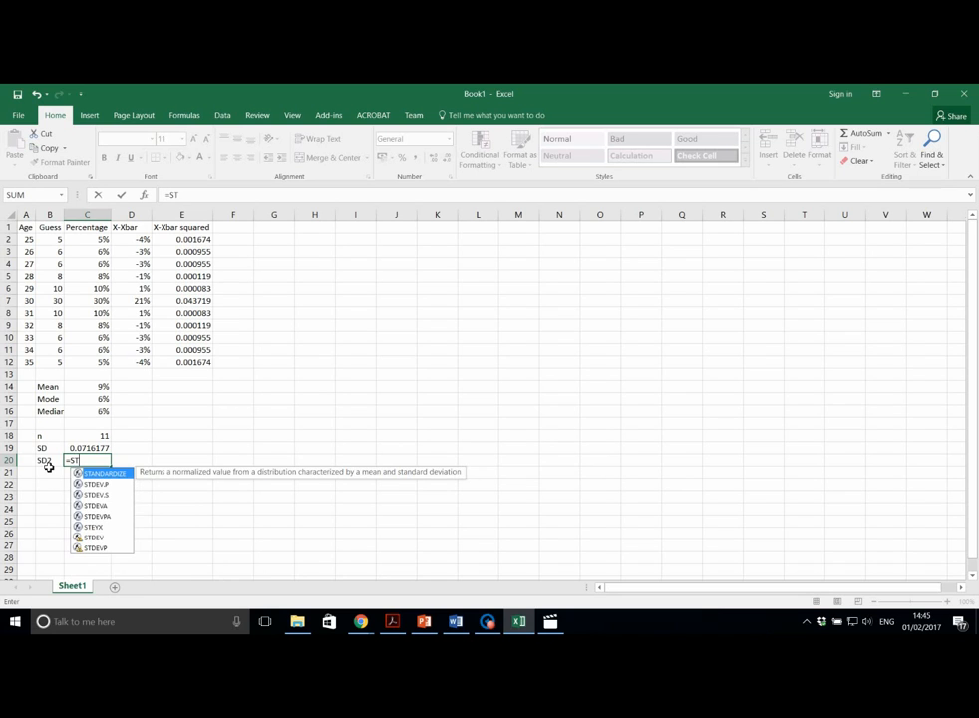
{"action": "left_click", "coordinate": [100, 538]}
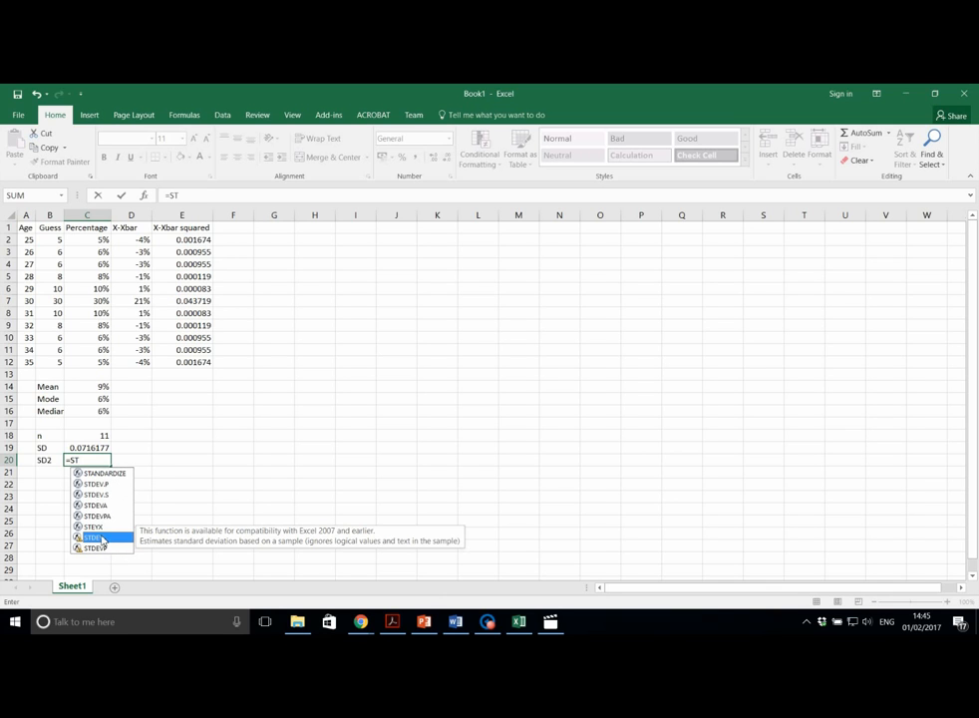
{"action": "double_click", "coordinate": [102, 539]}
{"action": "left_click_drag", "start_coordinate": [105, 240], "coordinate": [101, 367]}
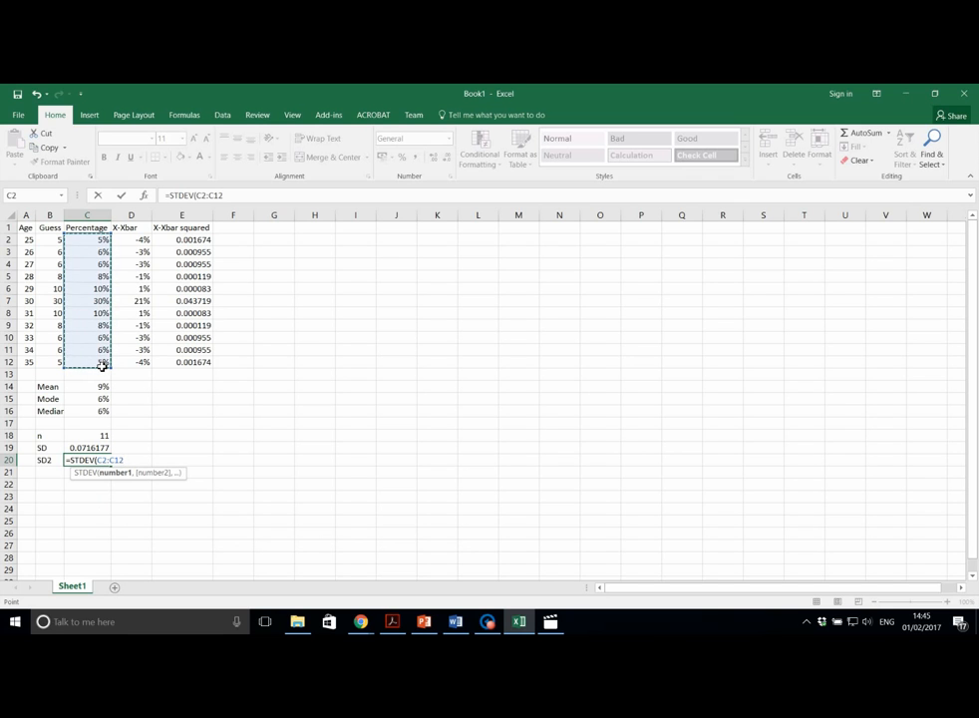
{"action": "type", "text": ")"}
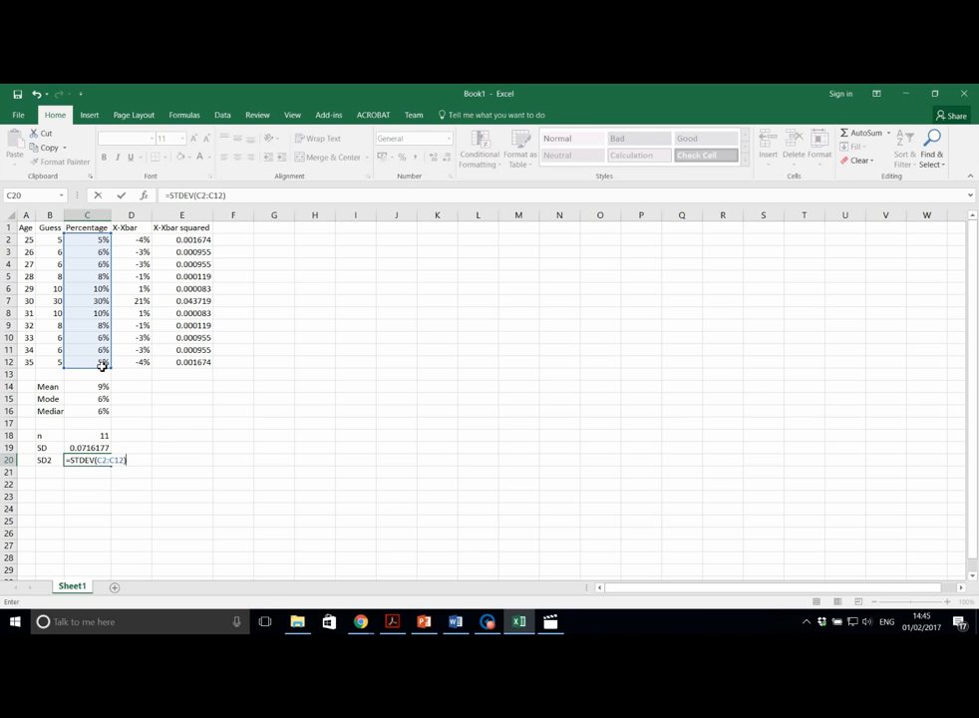
{"action": "key", "text": "Return"}
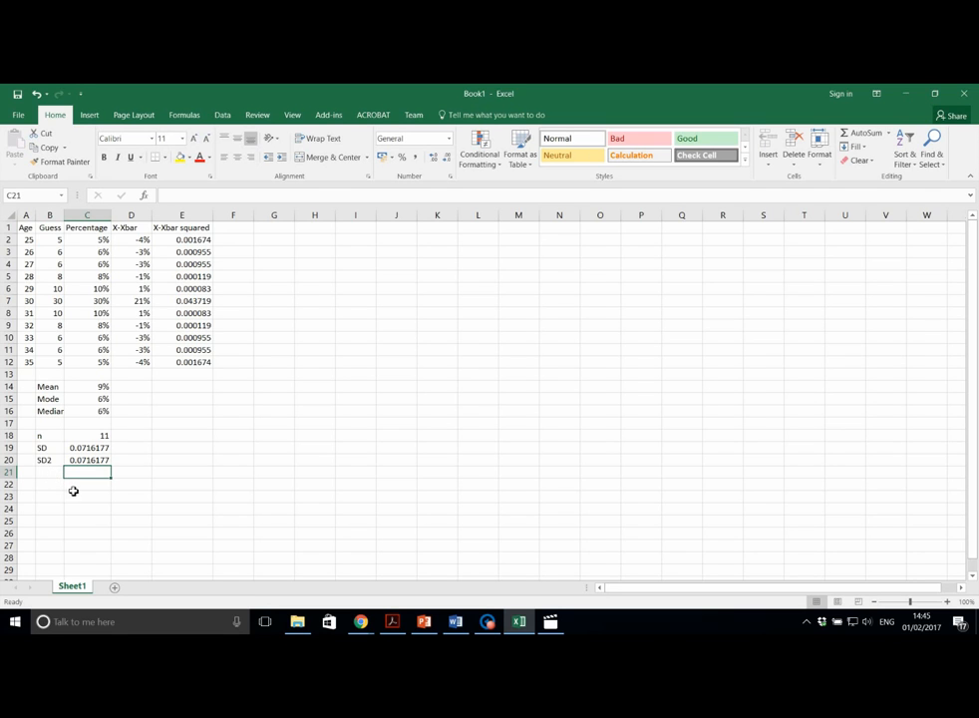
Step: Enter the label "Var" in B21 and calculate the variance of the percentages in C21 with =VAR(C2:C12)
{"action": "double_click", "coordinate": [54, 476]}
{"action": "type", "text": "Var"}
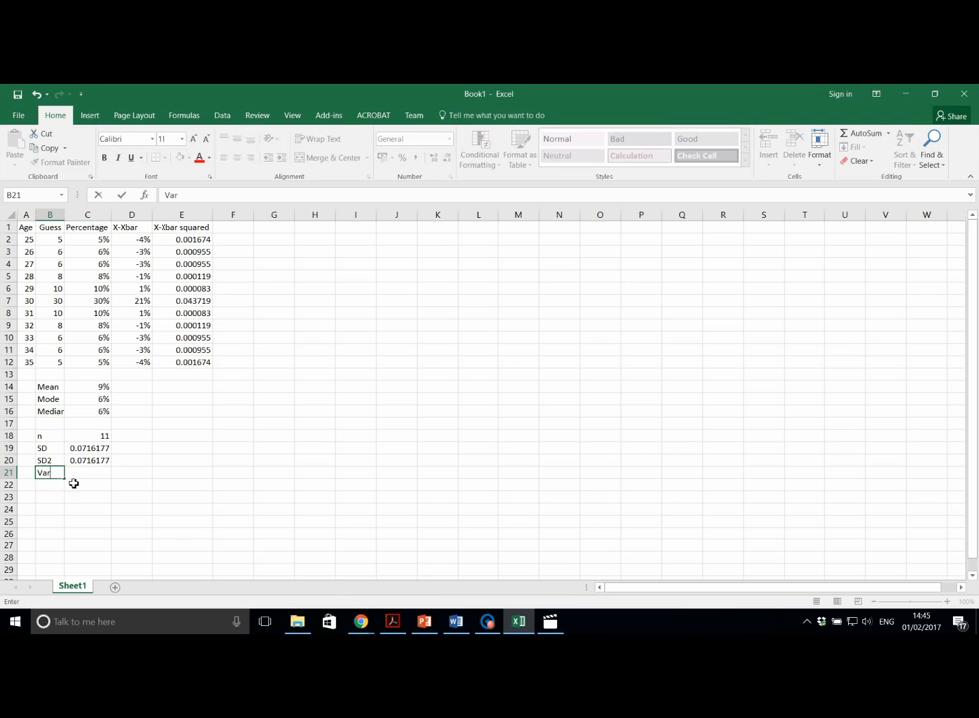
{"action": "key", "text": "Tab"}
{"action": "type", "text": "=VAR"}
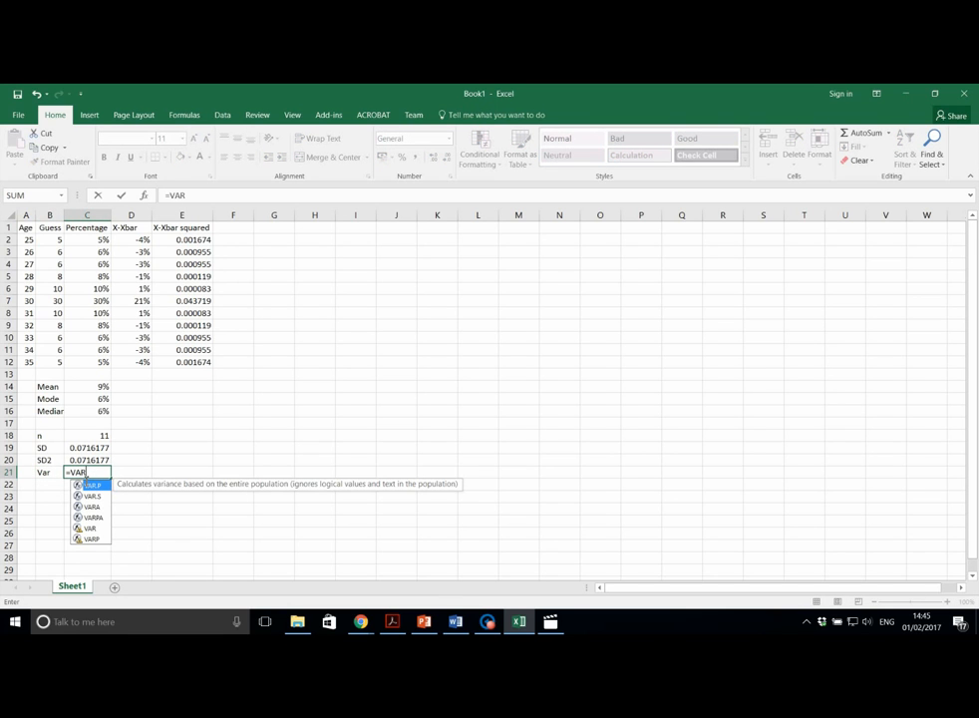
{"action": "left_click", "coordinate": [97, 530]}
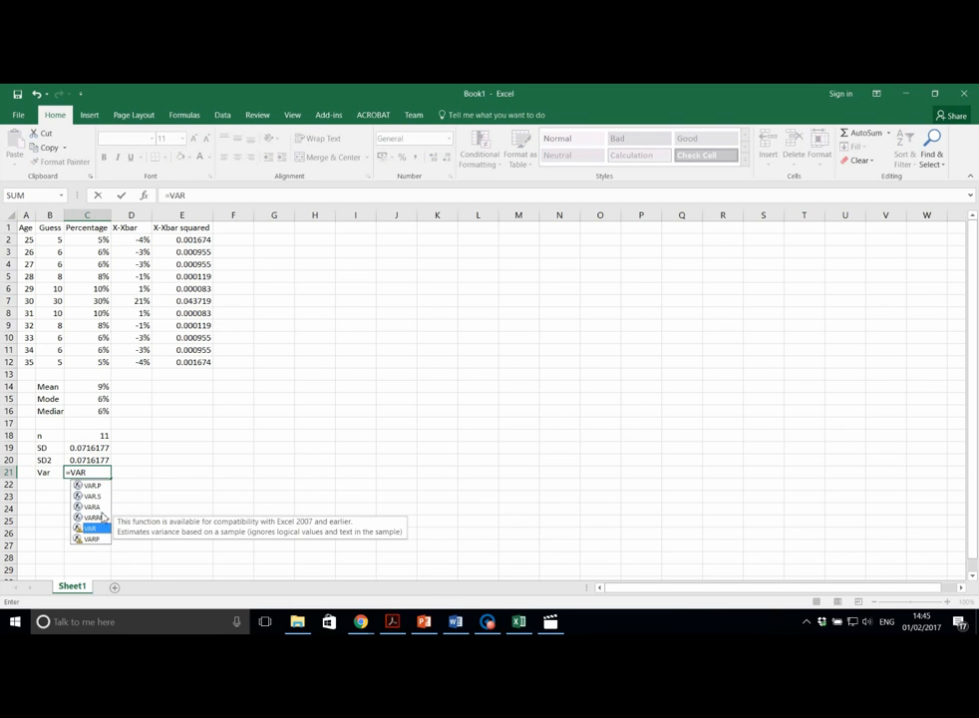
{"action": "double_click", "coordinate": [97, 530]}
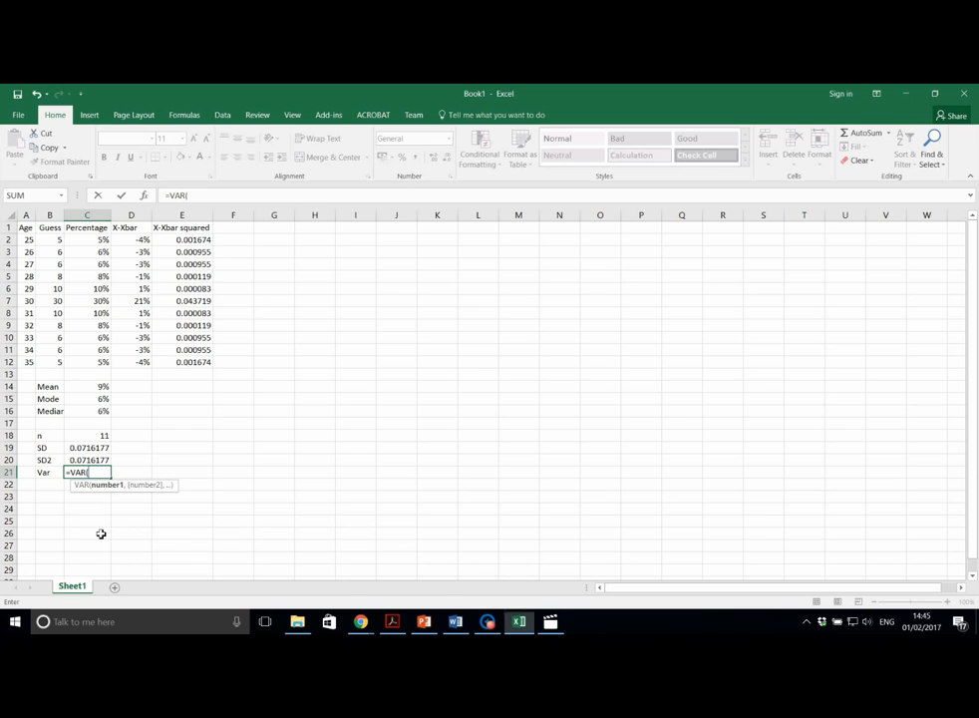
{"action": "left_click", "coordinate": [105, 242]}
{"action": "left_click_drag", "start_coordinate": [105, 257], "coordinate": [96, 361]}
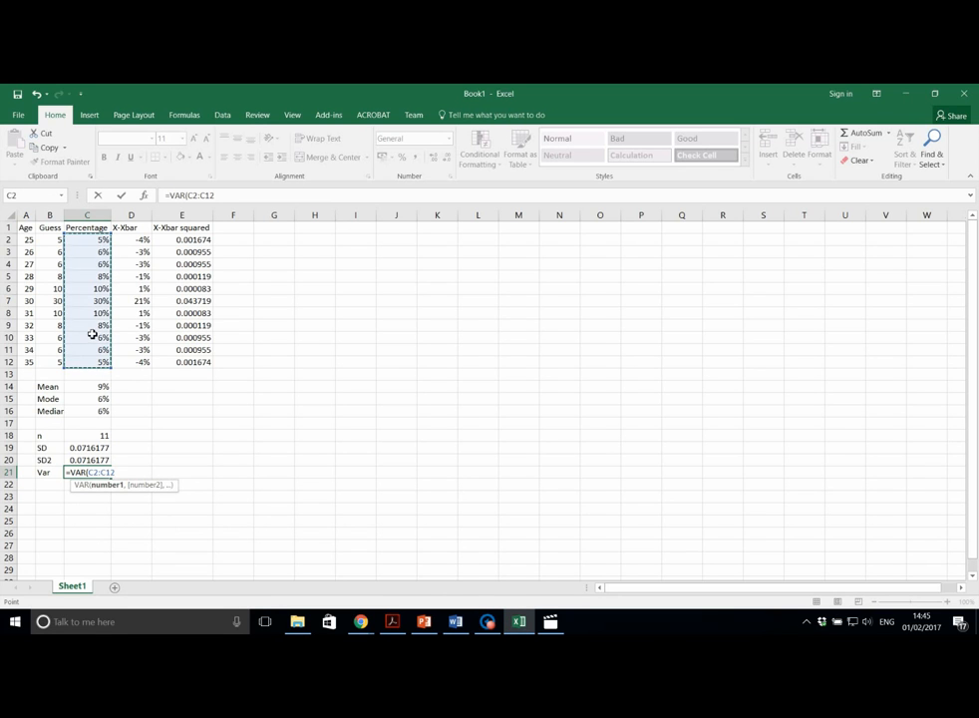
{"action": "key", "text": "Return"}
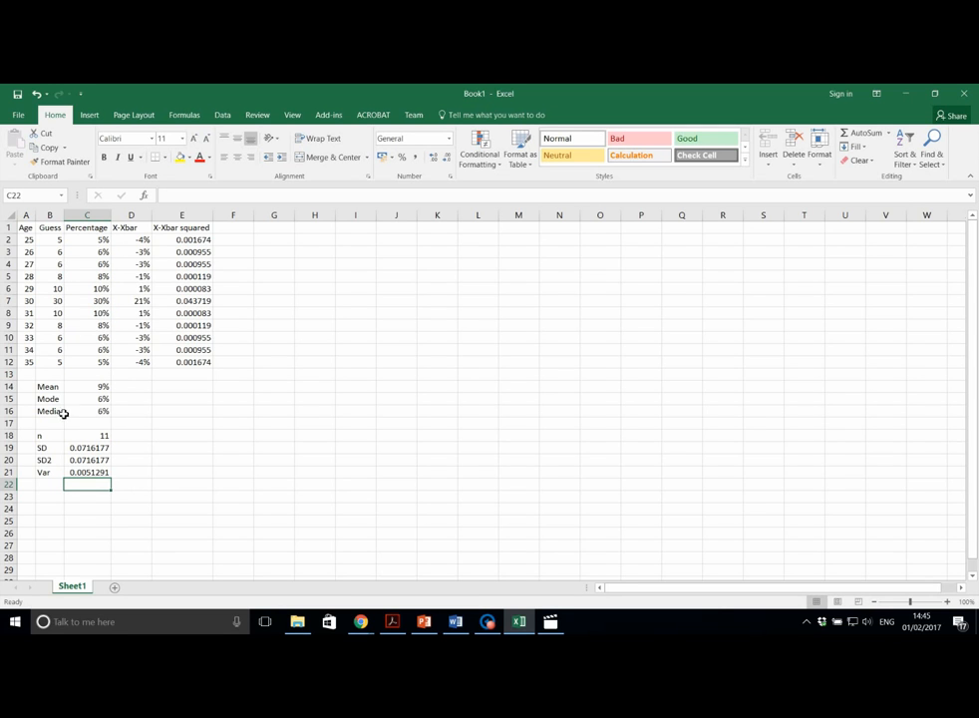
Step: Enter the label "CV" in B22 and calculate the coefficient of variation in C22 with =C19/C14
{"action": "left_click", "coordinate": [56, 488]}
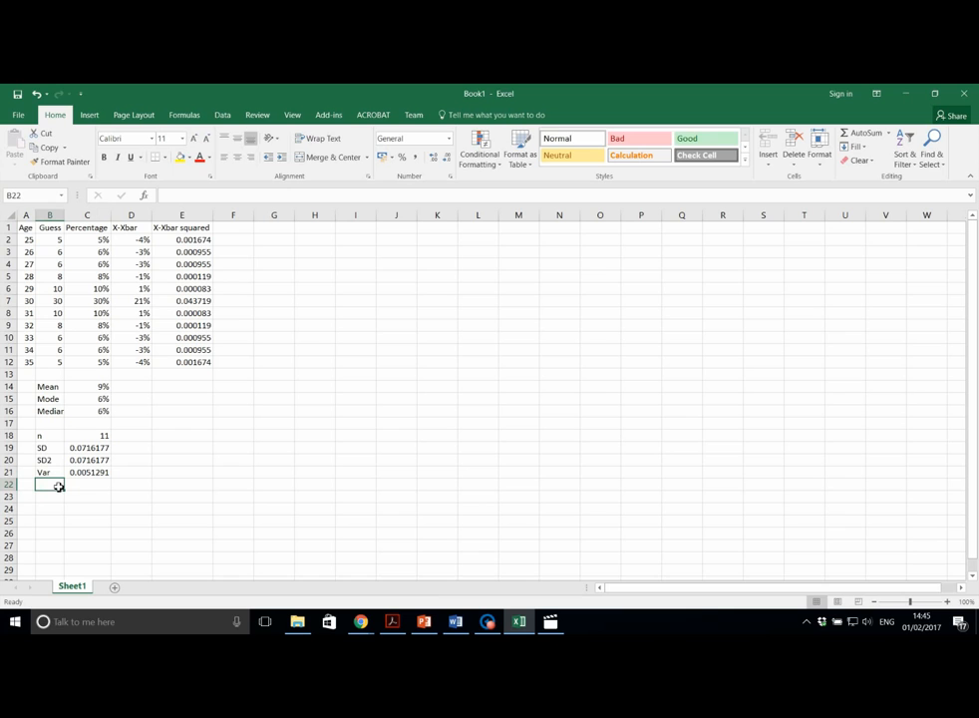
{"action": "type", "text": "CV"}
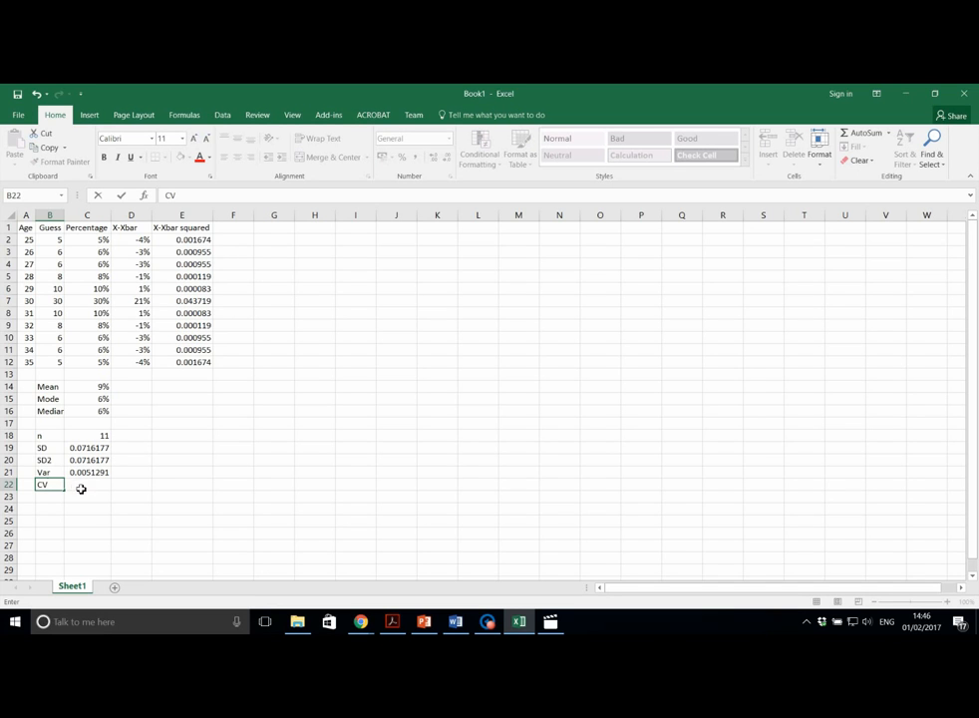
{"action": "left_click", "coordinate": [84, 489]}
{"action": "type", "text": "="}
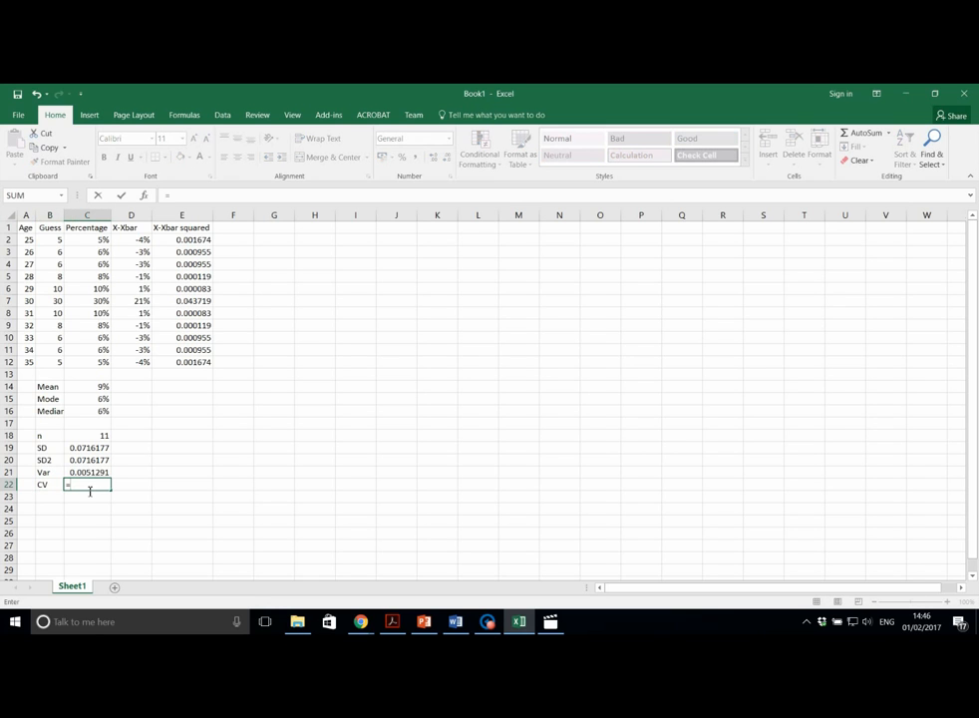
{"action": "key", "text": "Up"}
{"action": "key", "text": "Up"}
{"action": "key", "text": "Up"}
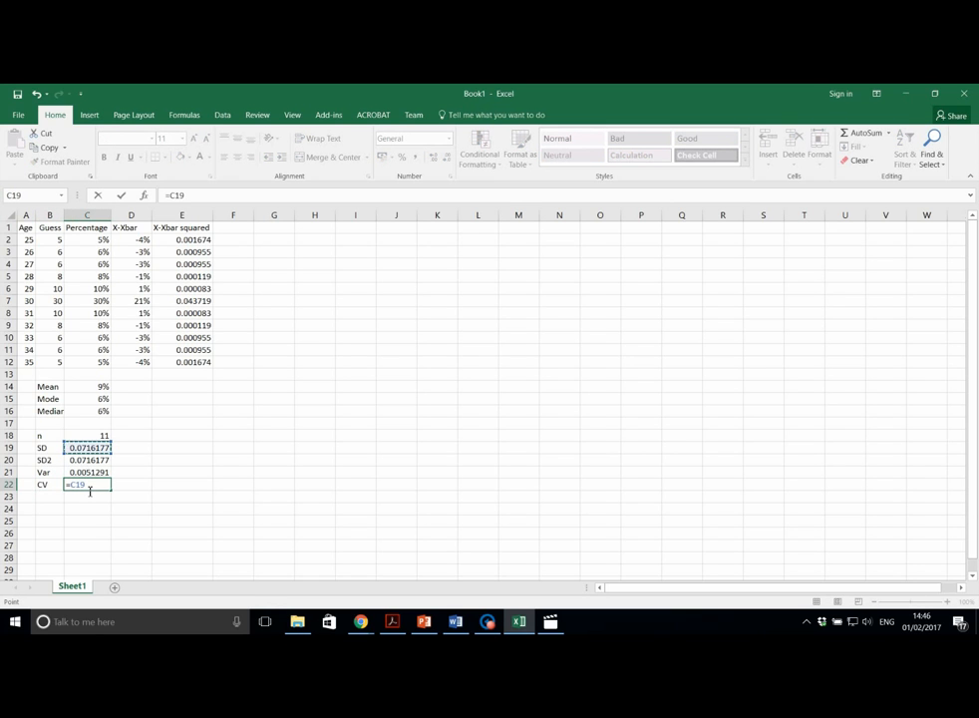
{"action": "type", "text": "/"}
{"action": "key", "text": "Up"}
{"action": "key", "text": "Up"}
{"action": "key", "text": "Up"}
{"action": "key", "text": "Up"}
{"action": "key", "text": "Up"}
{"action": "key", "text": "Up"}
{"action": "key", "text": "Up"}
{"action": "key", "text": "Up"}
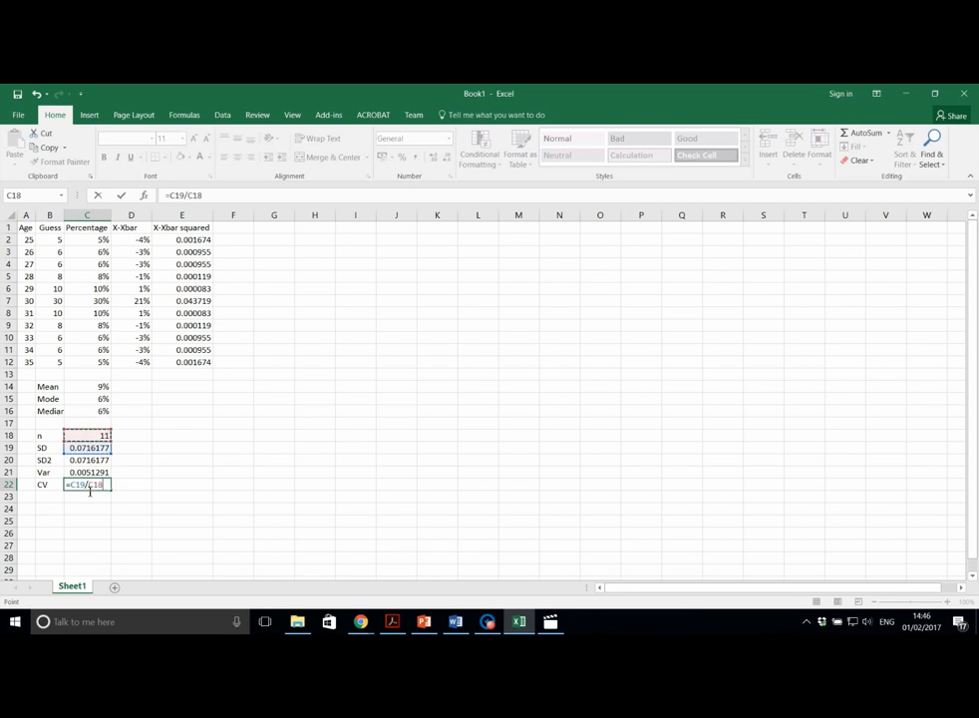
{"action": "key", "text": "Return"}
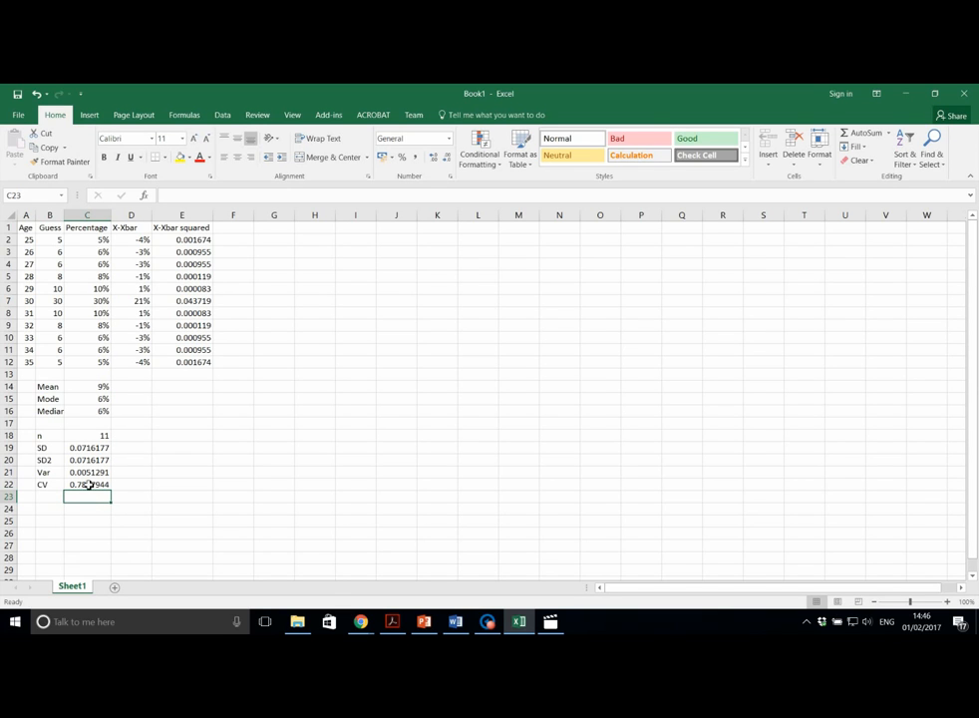
Step: Format the coefficient of variation in C22 as a percentage
{"action": "left_click", "coordinate": [83, 485]}
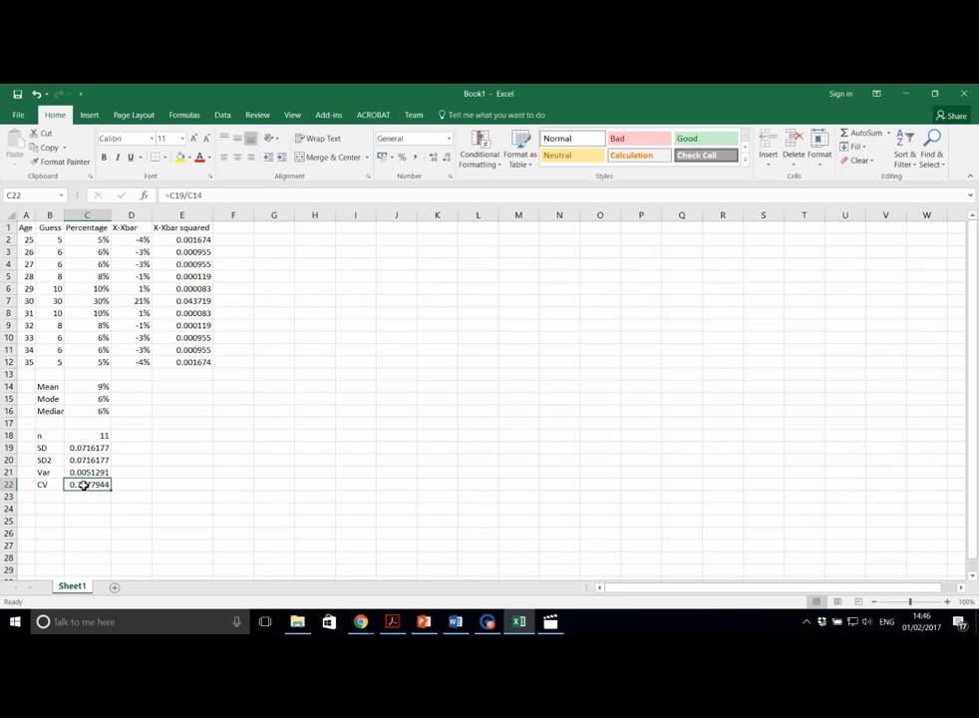
{"action": "left_click", "coordinate": [403, 161]}
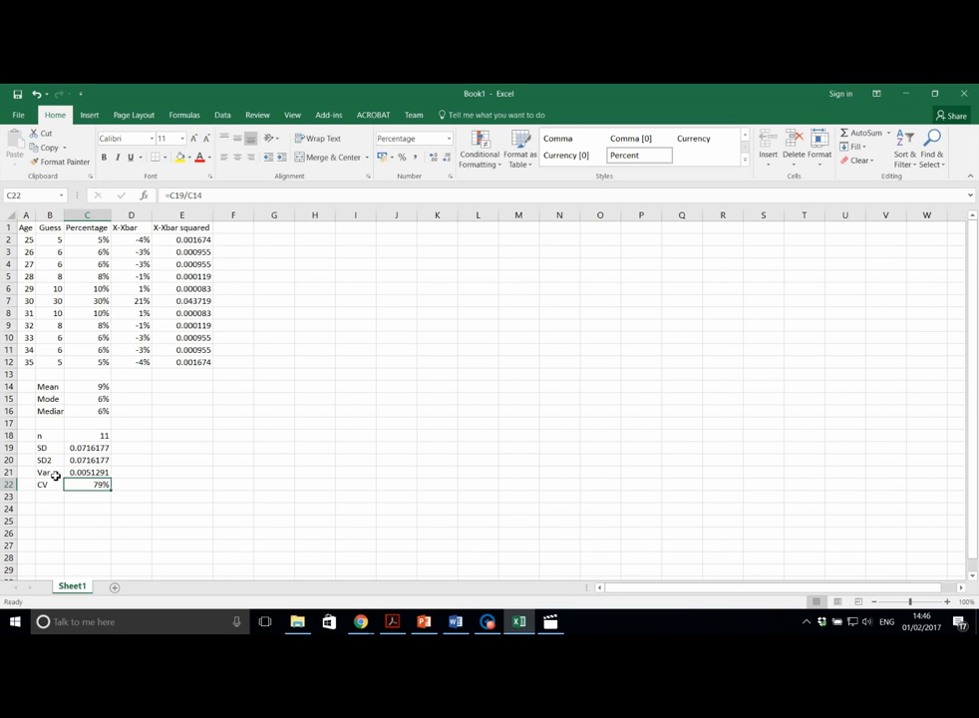
{"action": "left_click", "coordinate": [108, 521]}
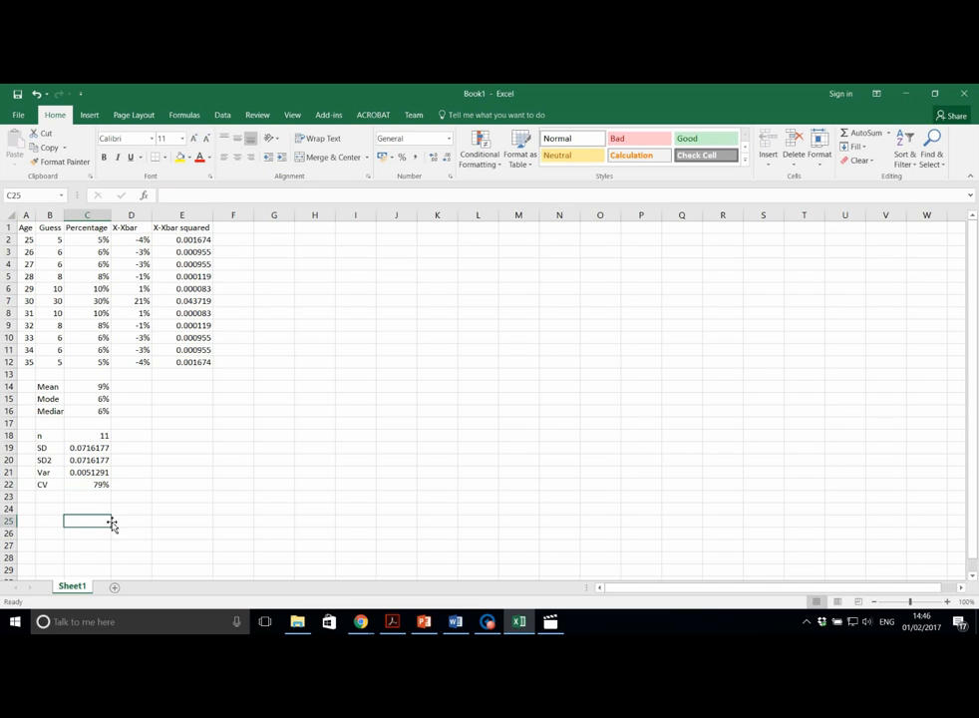
Step: Enter the labels "Q1", "Q2", "Q3" and "IQR" in cells B24 to B27
{"action": "left_click", "coordinate": [51, 513]}
{"action": "type", "text": "Q1"}
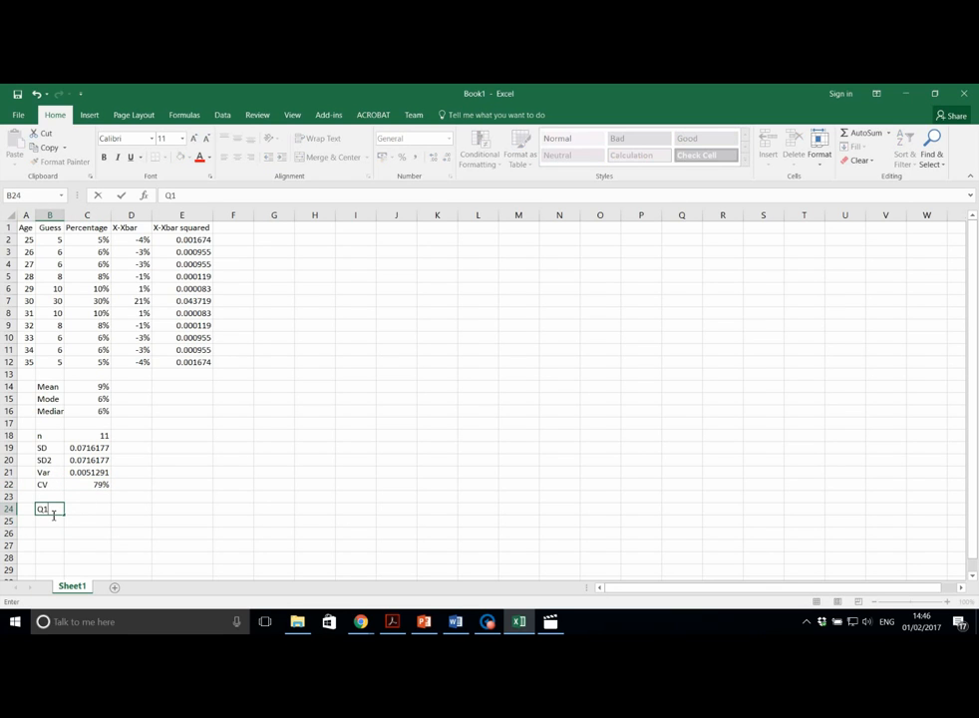
{"action": "key", "text": "Return"}
{"action": "type", "text": "Q2"}
{"action": "key", "text": "Return"}
{"action": "type", "text": "Q3"}
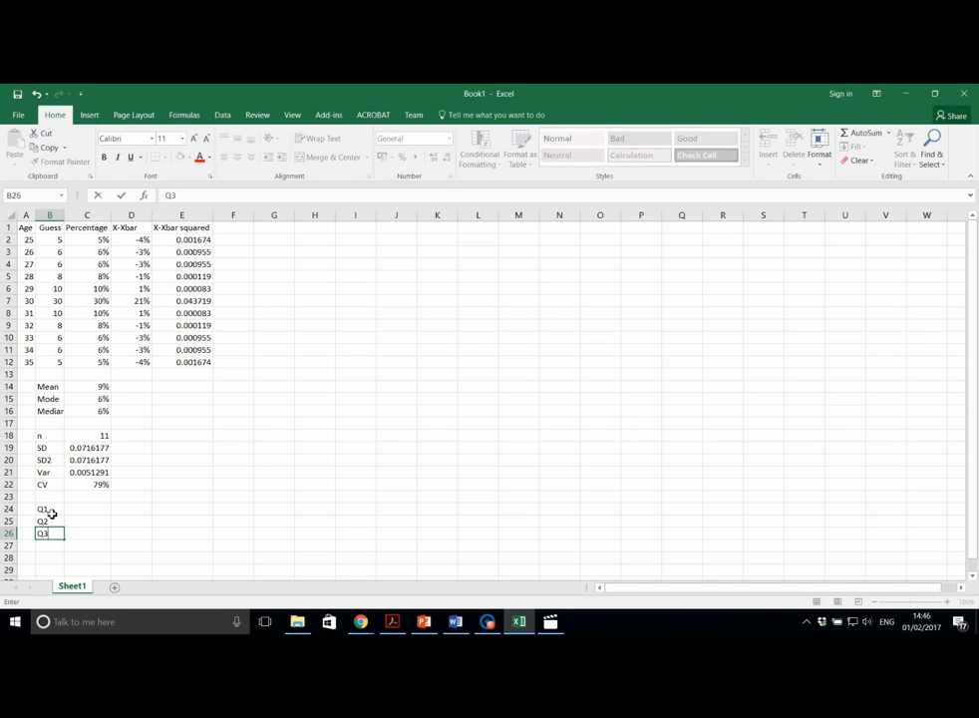
{"action": "key", "text": "Return"}
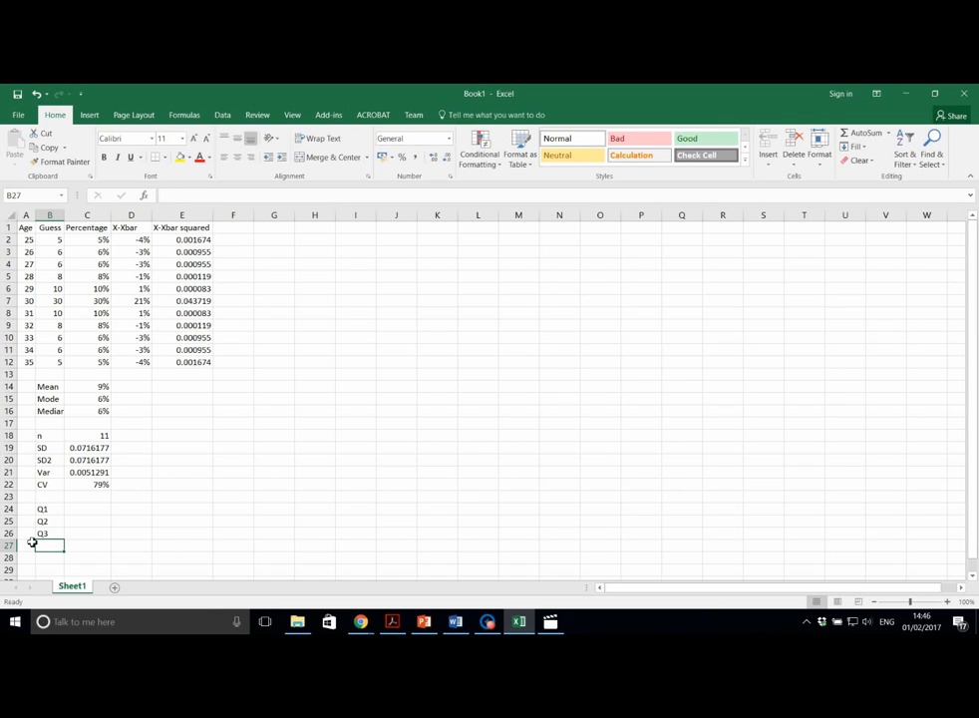
{"action": "type", "text": "IQR"}
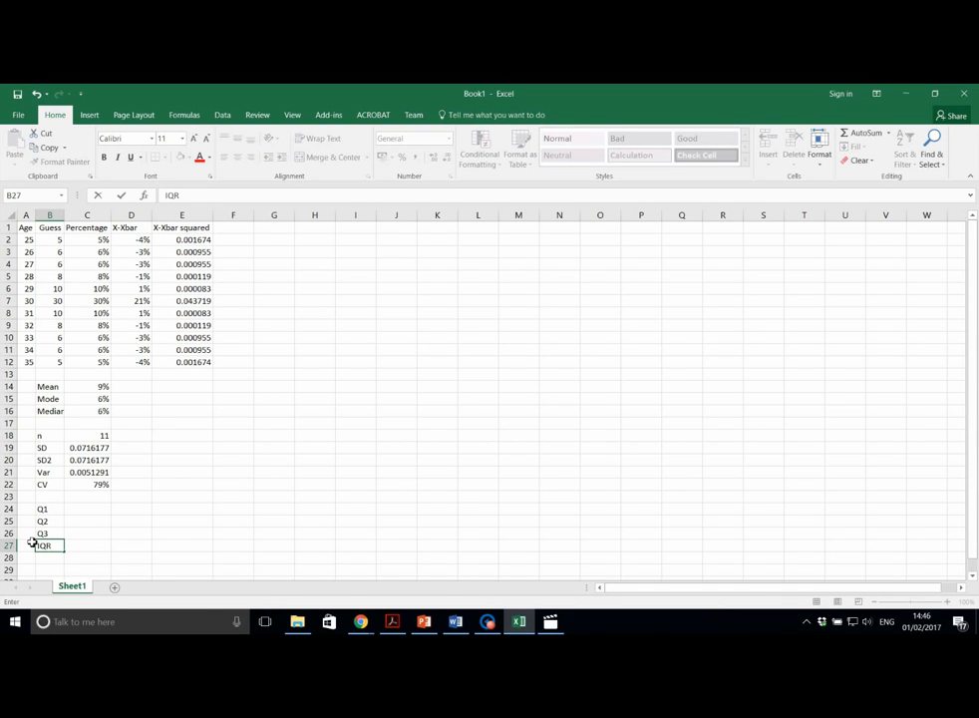
Step: Calculate the first quartile of the percentages in C24 with =QUARTILE(C2:C12,1)
{"action": "left_click", "coordinate": [98, 512]}
{"action": "type", "text": "="}
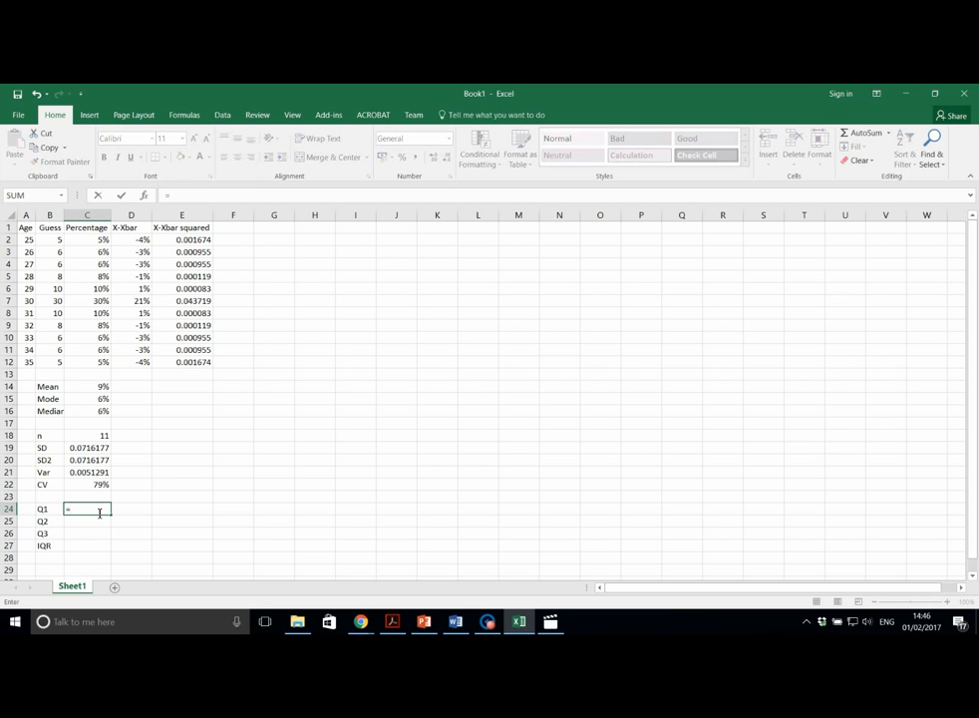
{"action": "type", "text": "QUART"}
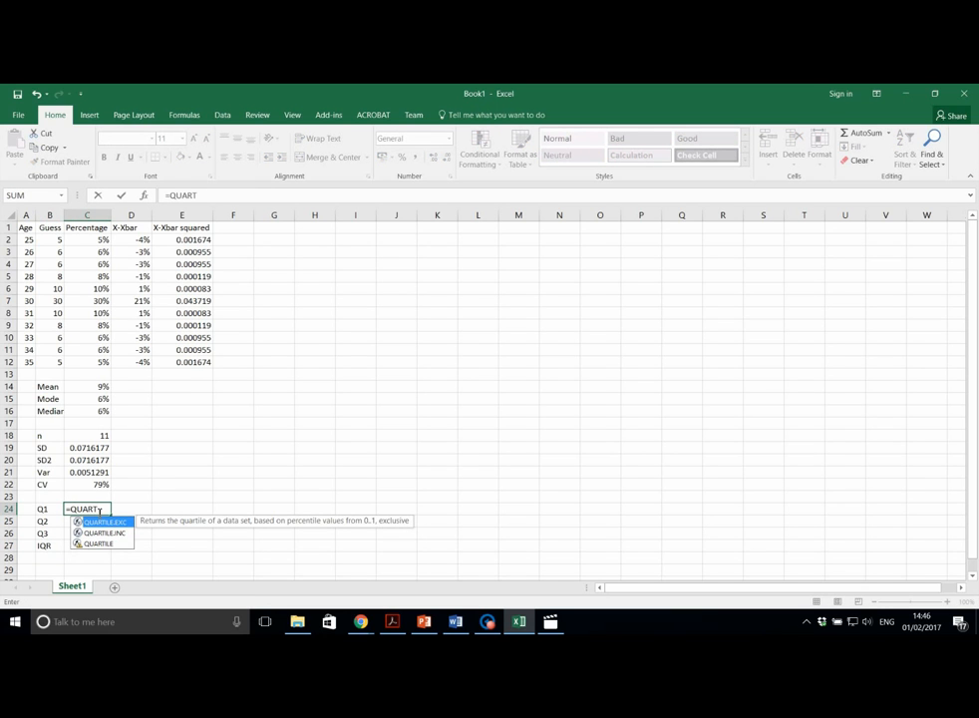
{"action": "left_click", "coordinate": [109, 544]}
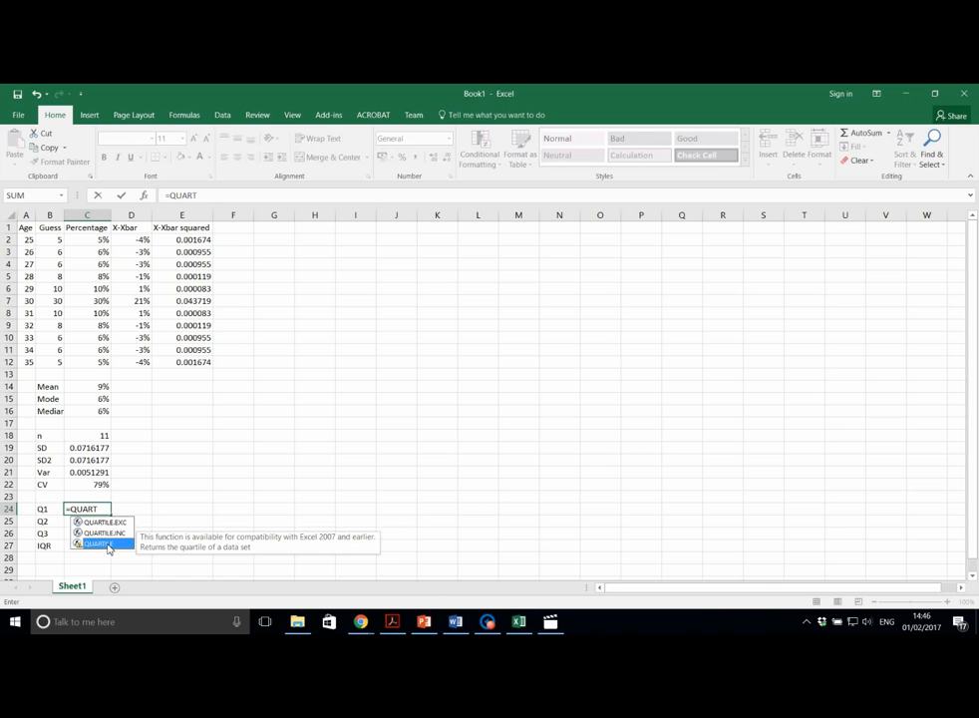
{"action": "double_click", "coordinate": [108, 544]}
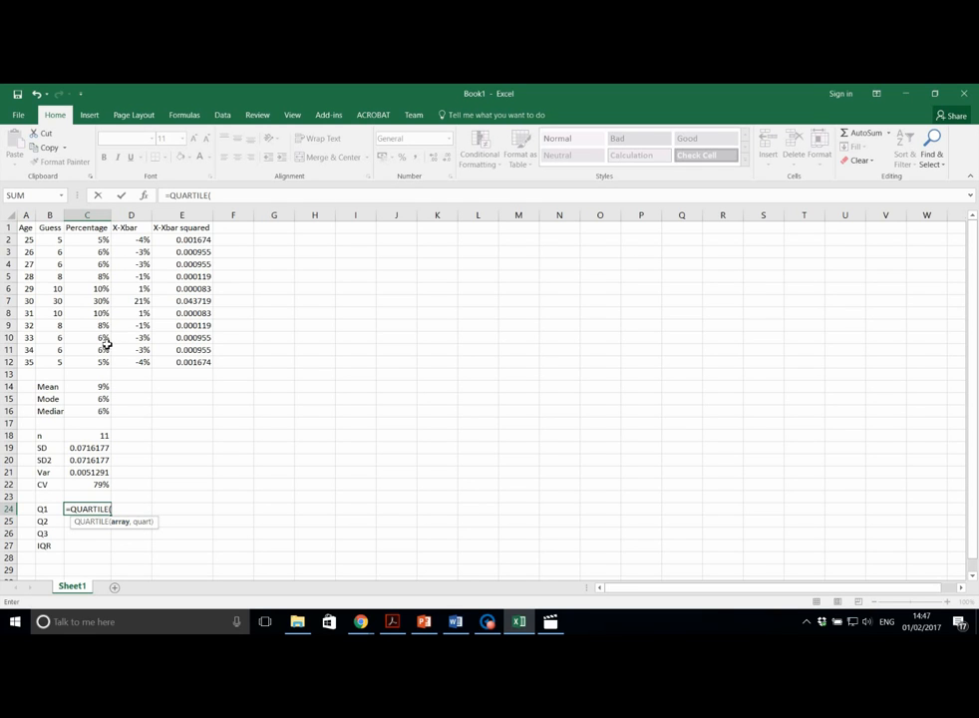
{"action": "left_click_drag", "start_coordinate": [95, 241], "coordinate": [99, 366]}
{"action": "type", "text": ","}
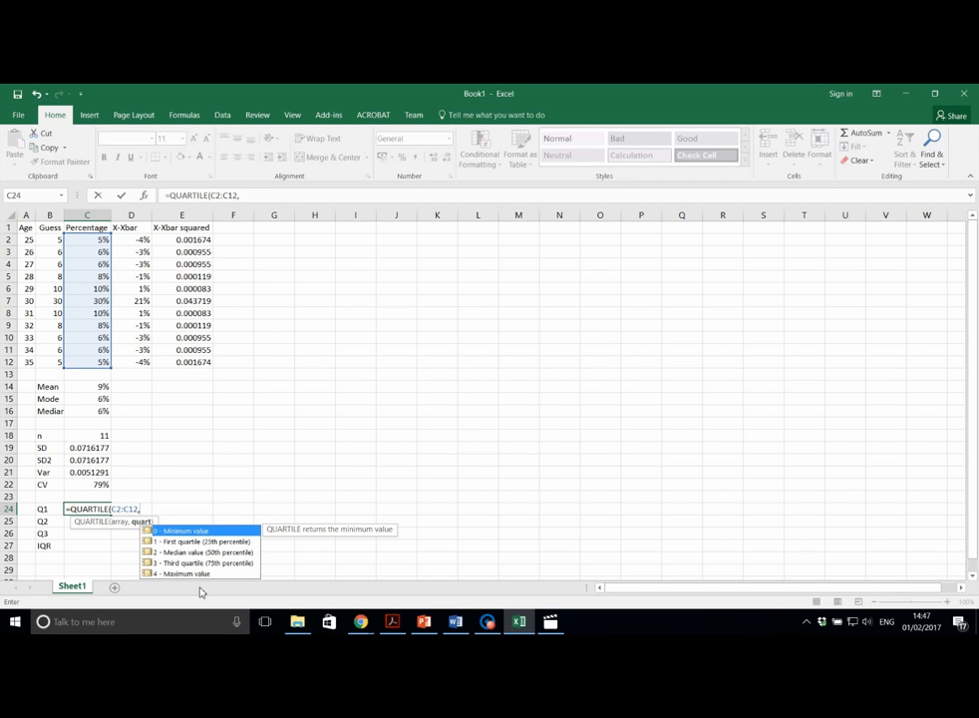
{"action": "type", "text": "1)"}
{"action": "key", "text": "Return"}
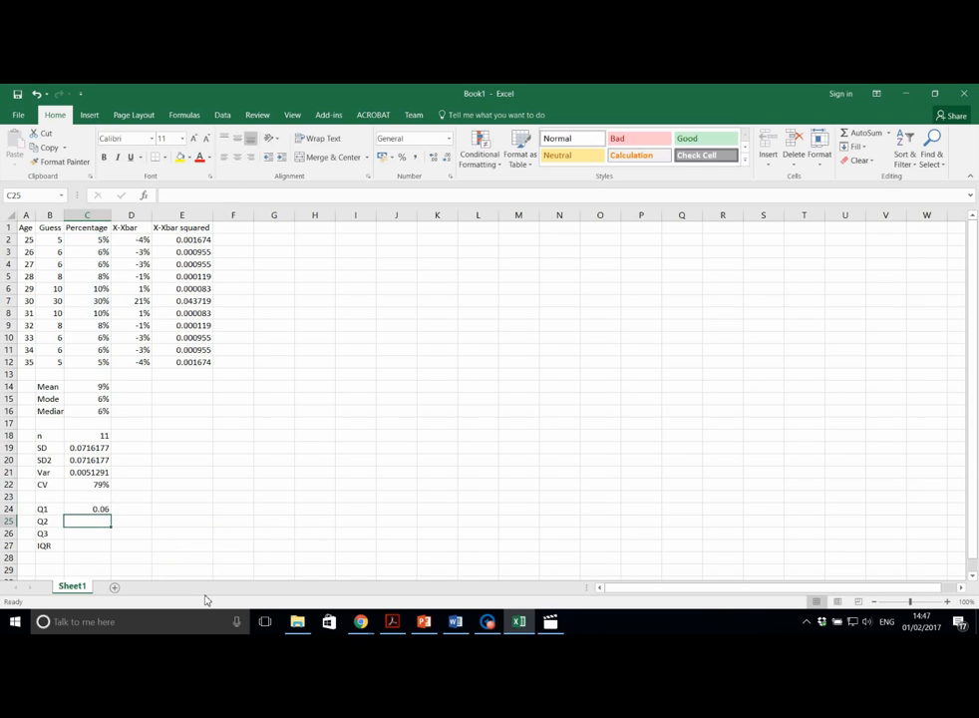
Step: Calculate the second quartile of the percentages in C25 with =QUARTILE(C2:C12,2)
{"action": "type", "text": "=QUAR"}
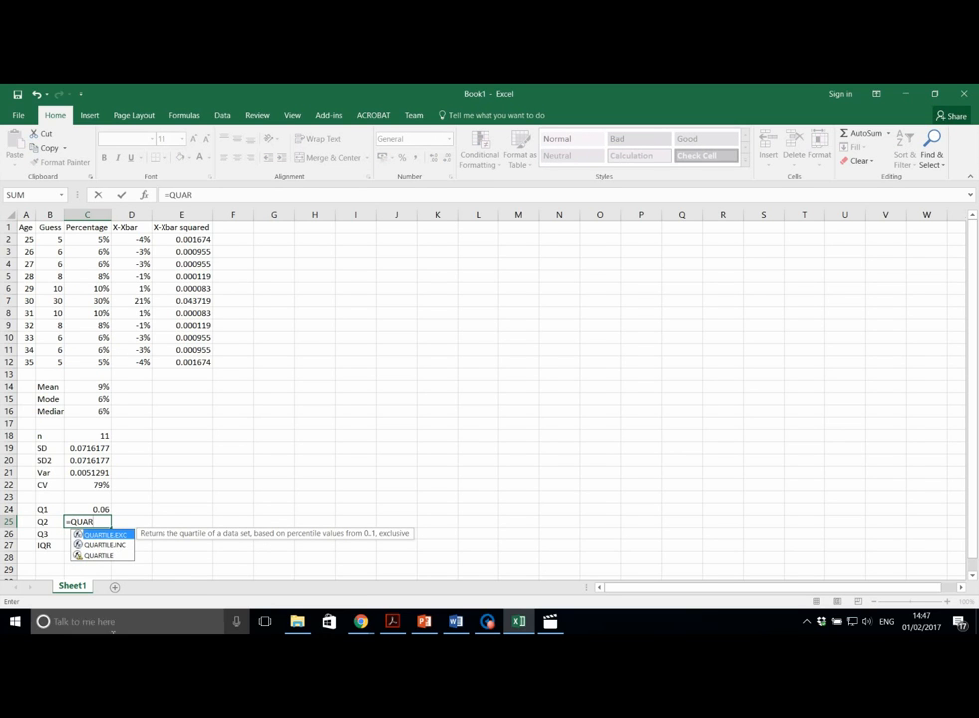
{"action": "double_click", "coordinate": [93, 556]}
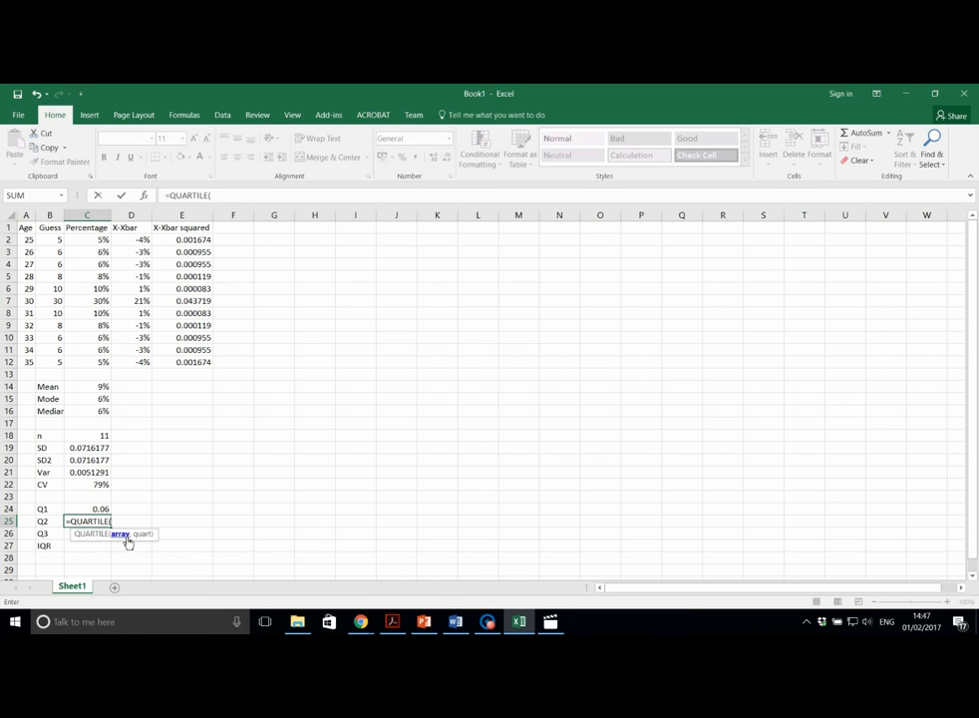
{"action": "left_click_drag", "start_coordinate": [100, 239], "coordinate": [98, 367]}
{"action": "type", "text": ",2"}
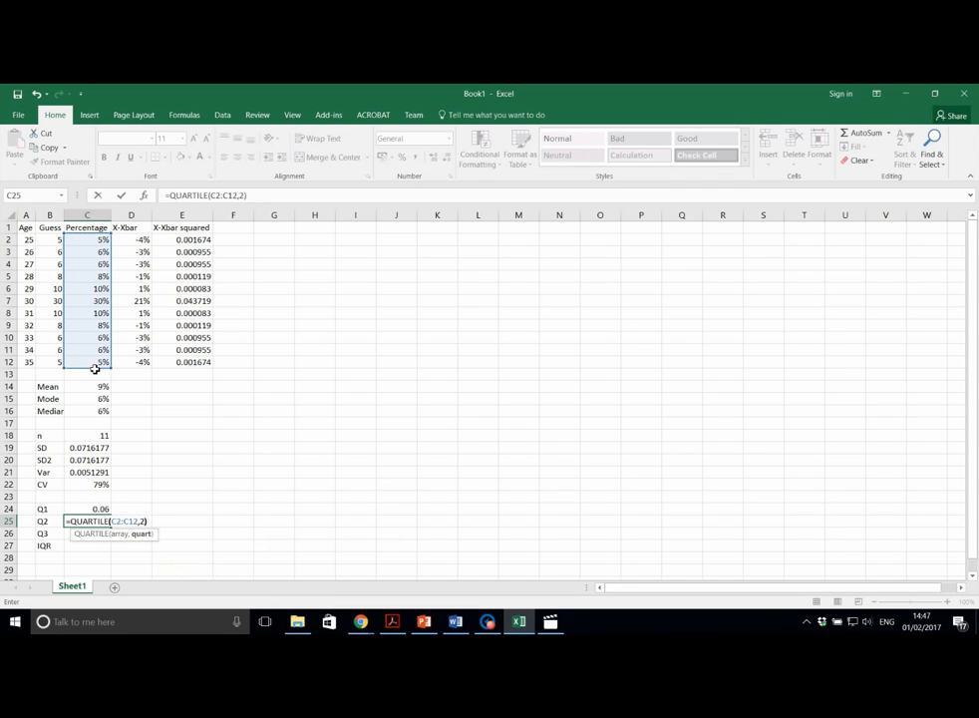
{"action": "key", "text": "Return"}
Step: Calculate the third quartile of the percentages in C26 with =QUARTILE(C2:C12,3)
{"action": "type", "text": "=QUARTILE"}
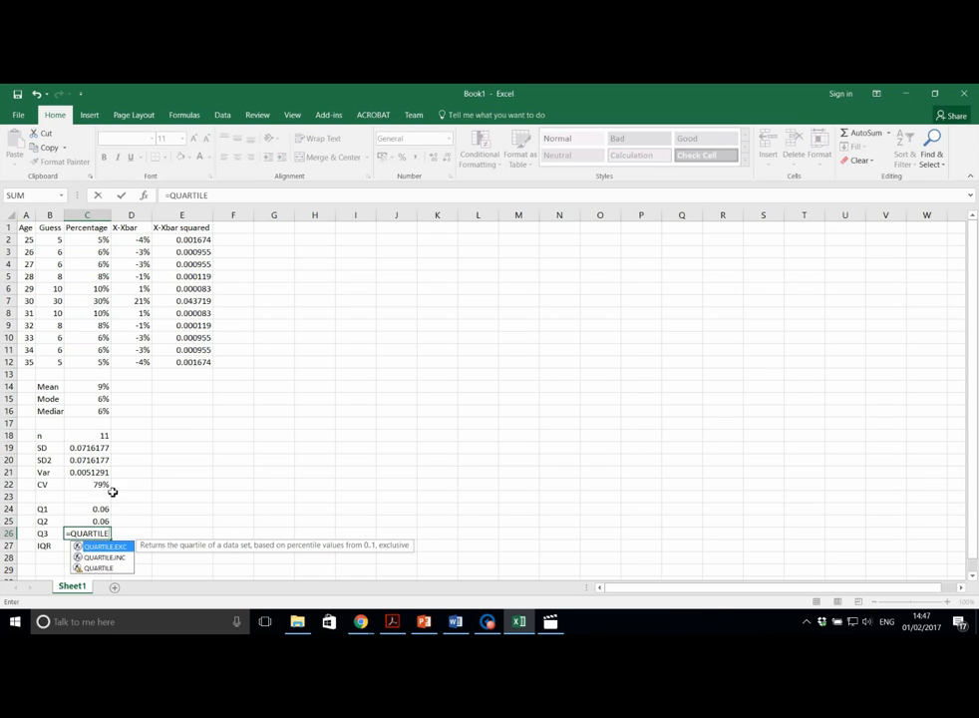
{"action": "key", "text": "Down"}
{"action": "key", "text": "Down"}
{"action": "key", "text": "Tab"}
{"action": "left_click_drag", "start_coordinate": [103, 241], "coordinate": [96, 362]}
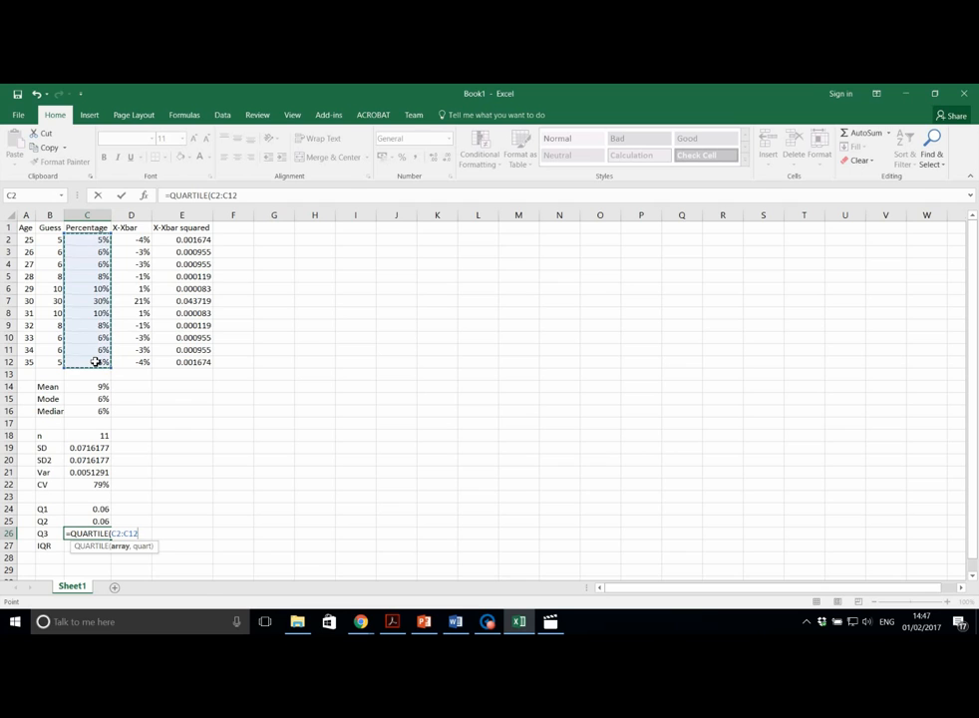
{"action": "type", "text": ",3)"}
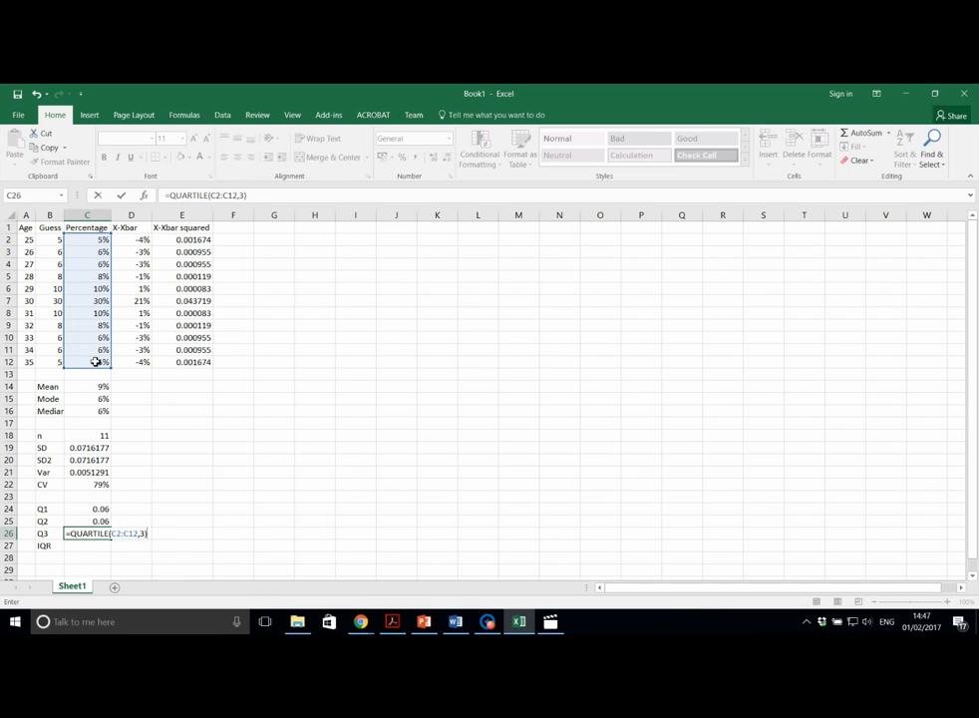
{"action": "key", "text": "Return"}
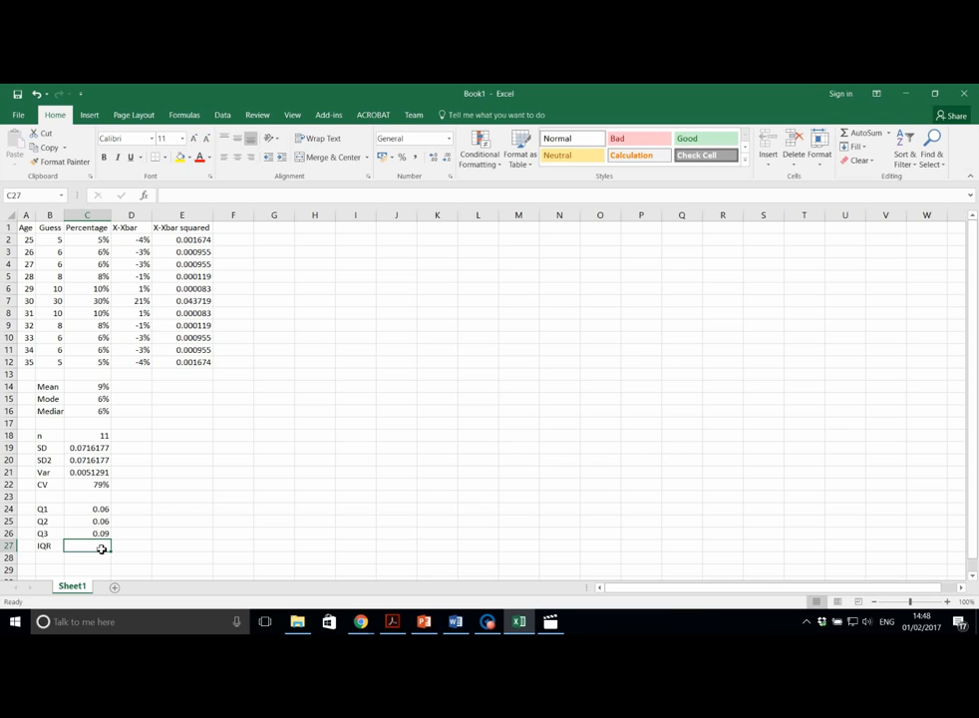
Step: Calculate the interquartile range in C27 with =C26-C24
{"action": "type", "text": "="}
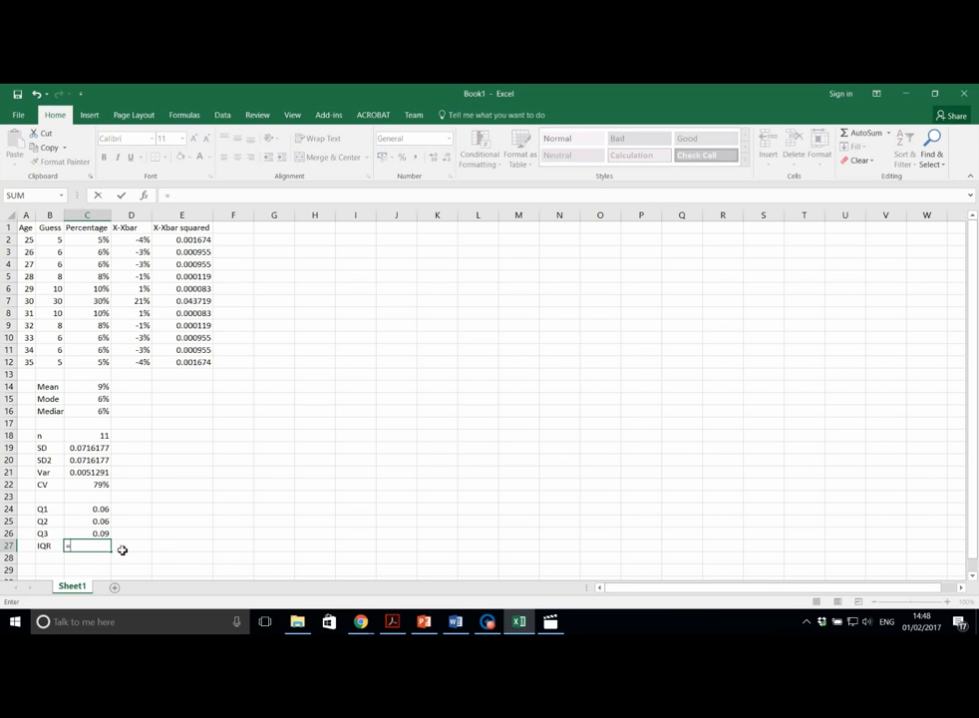
{"action": "left_click", "coordinate": [105, 534]}
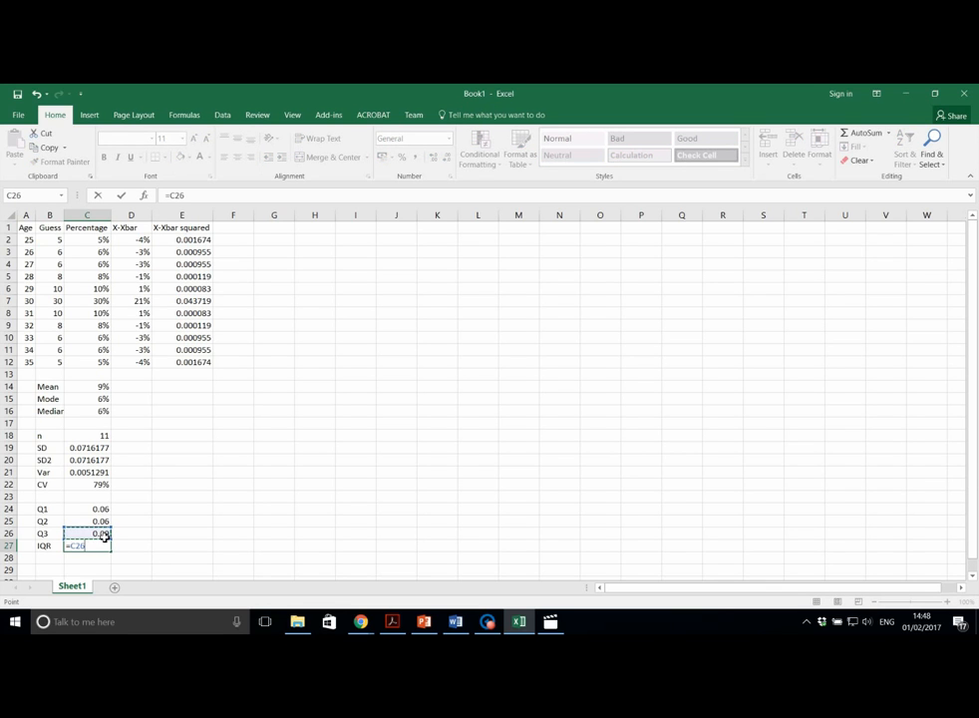
{"action": "type", "text": "-"}
{"action": "left_click", "coordinate": [102, 511]}
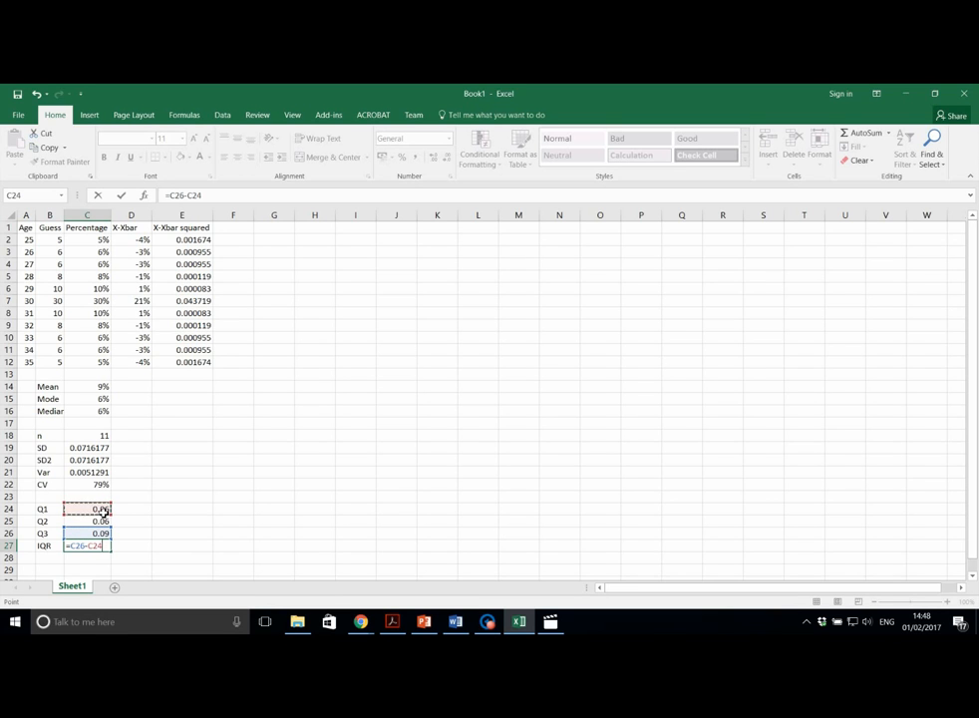
{"action": "key", "text": "Return"}
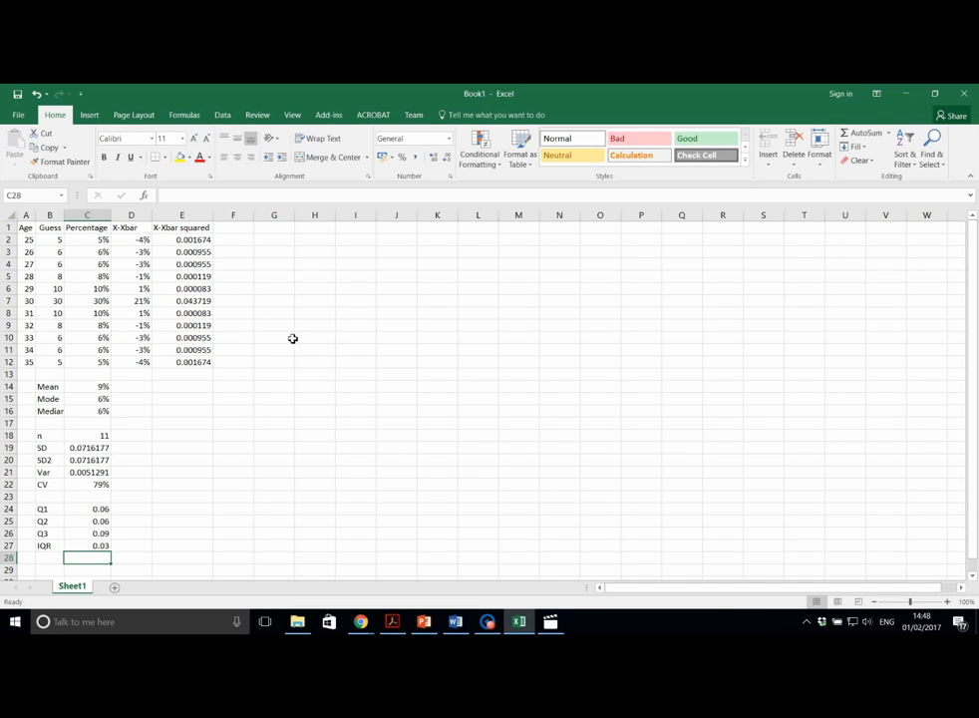
Step: Enter the header "Z-score" in F1 and widen column F
{"action": "left_click", "coordinate": [233, 227]}
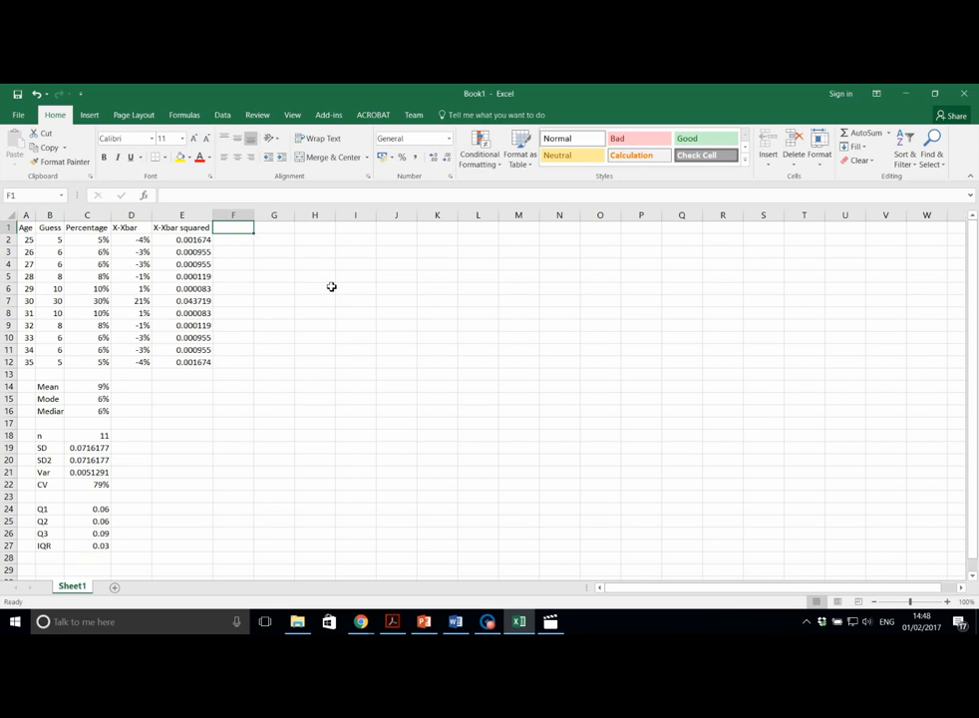
{"action": "type", "text": "Z-score"}
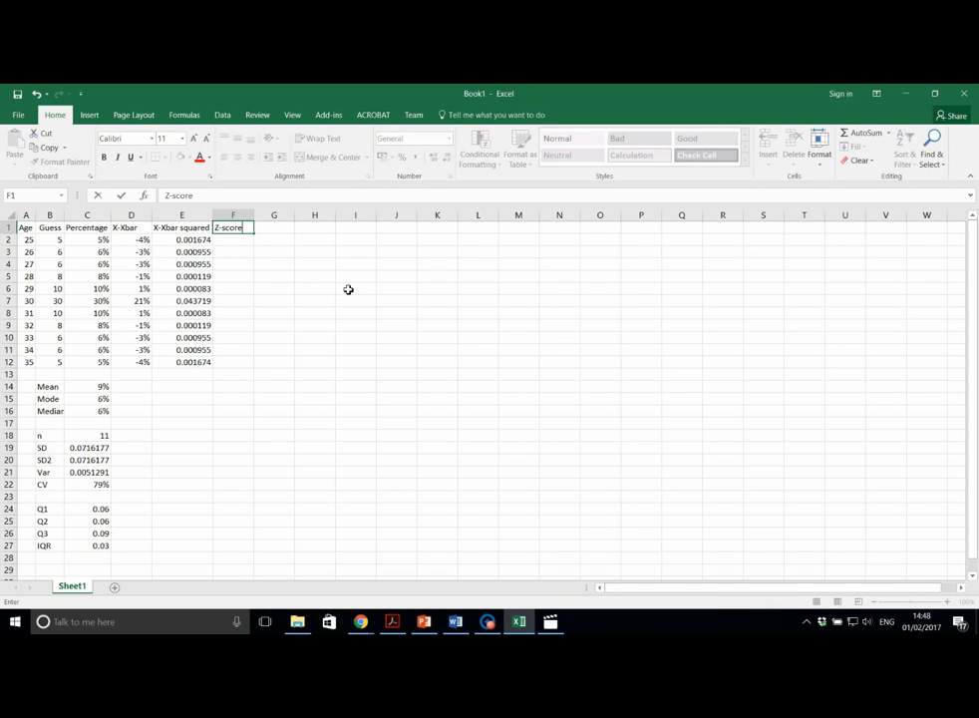
{"action": "double_click", "coordinate": [255, 216]}
{"action": "left_click_drag", "start_coordinate": [251, 217], "coordinate": [272, 225]}
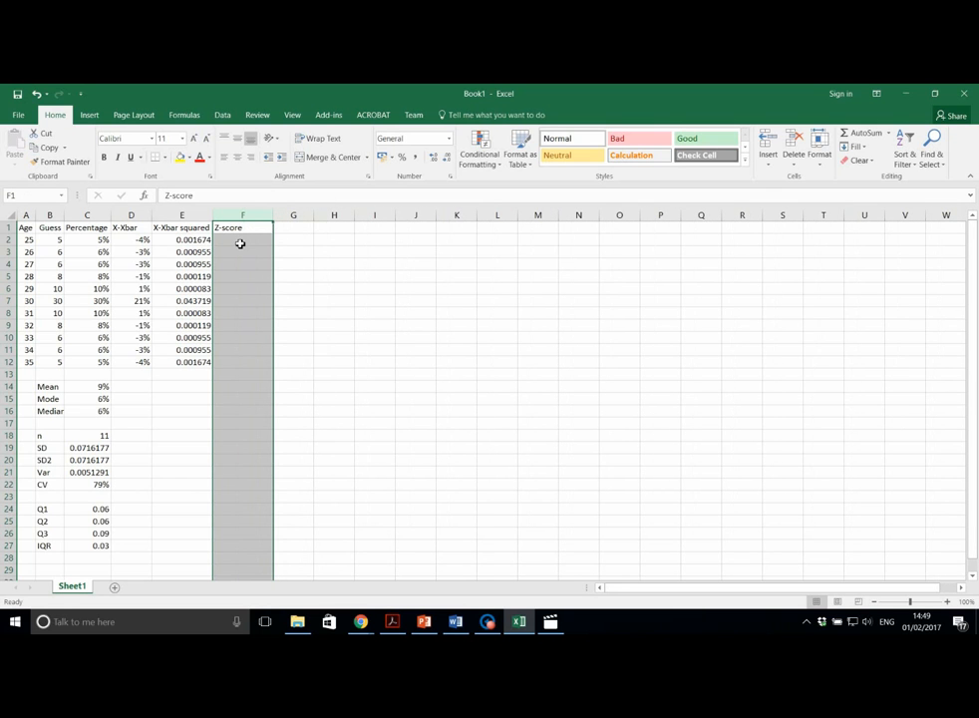
Step: Calculate the first Z-score in F2 with =(C2-$C$14)/$C$19, using absolute references for the mean and standard deviation
{"action": "left_click", "coordinate": [239, 242]}
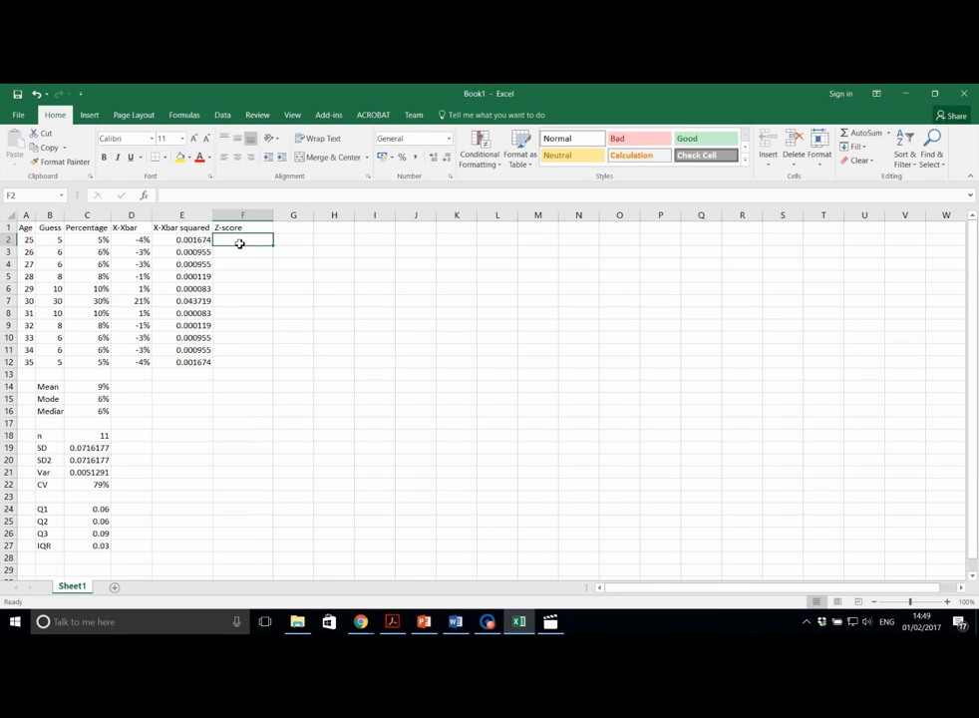
{"action": "type", "text": "=("}
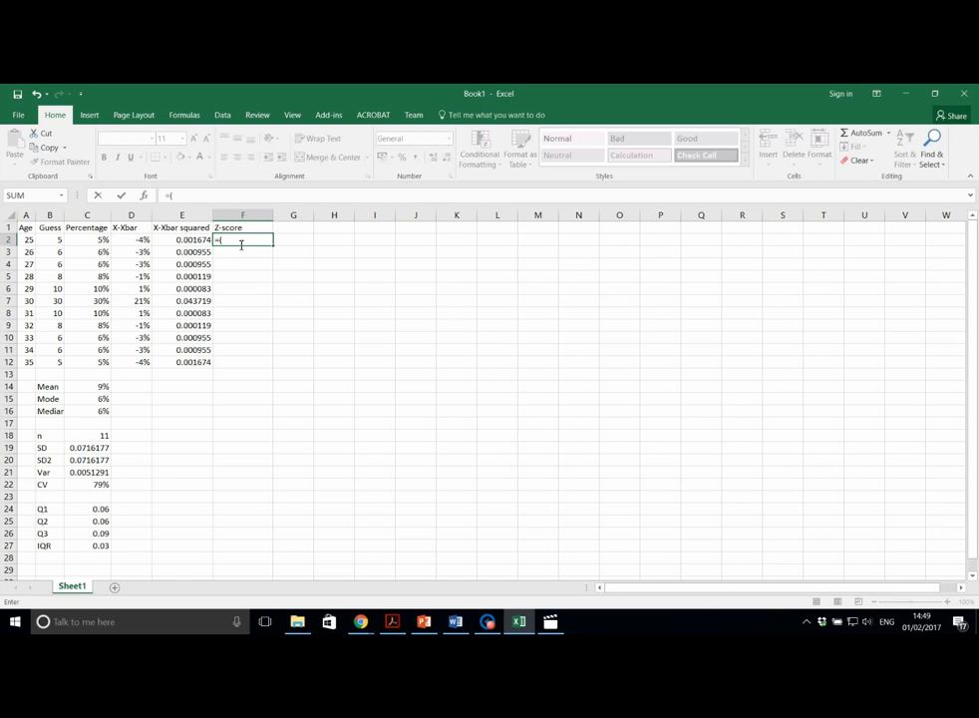
{"action": "type", "text": "C"}
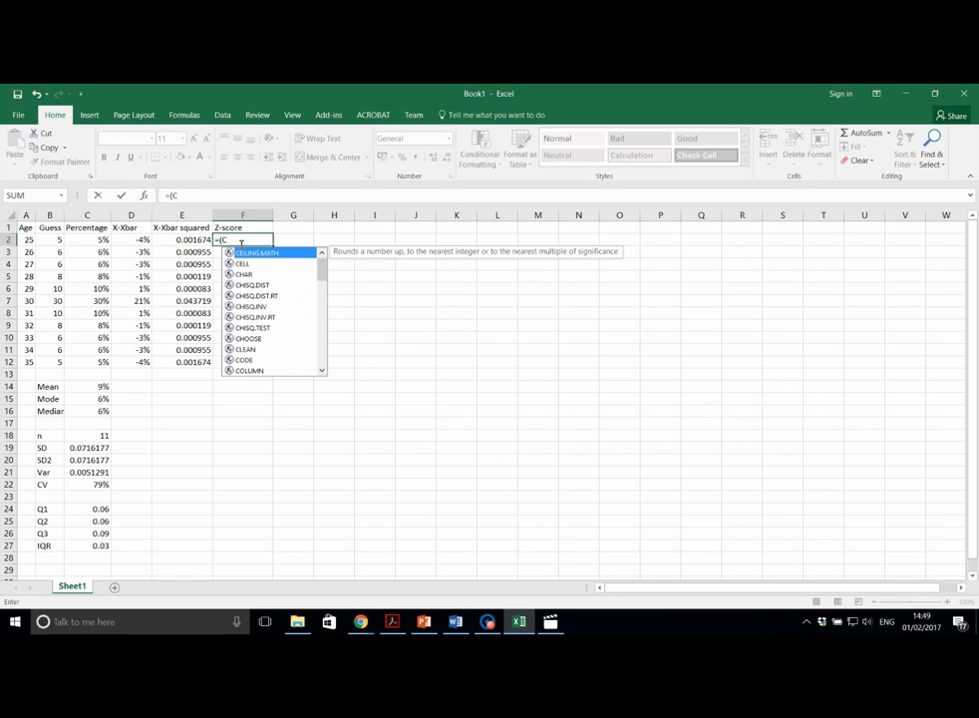
{"action": "left_click", "coordinate": [101, 252]}
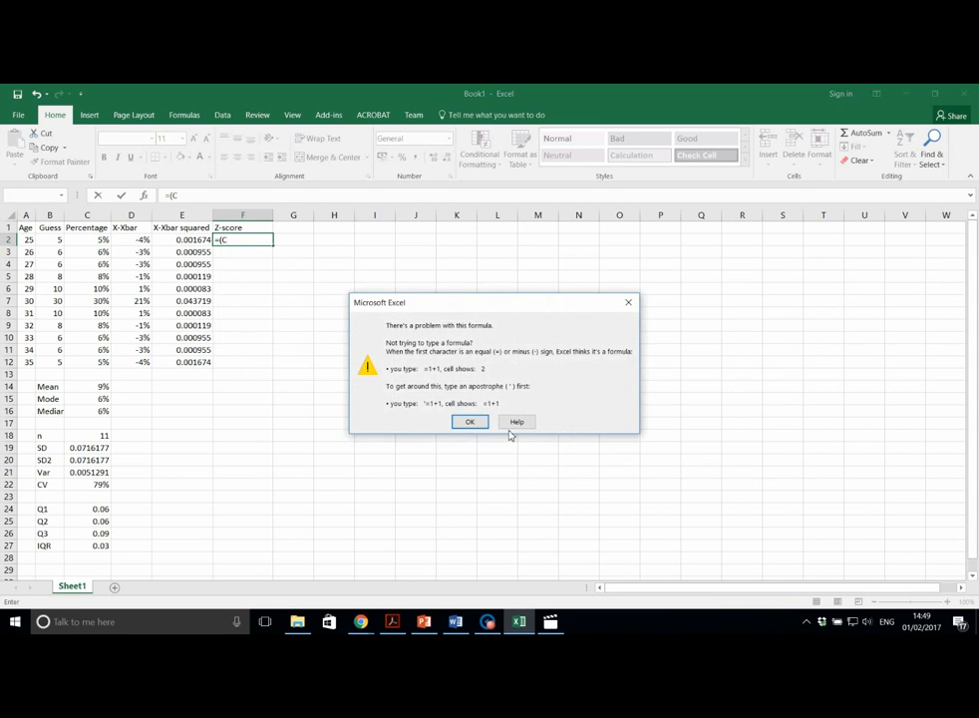
{"action": "left_click", "coordinate": [473, 423]}
{"action": "type", "text": "2"}
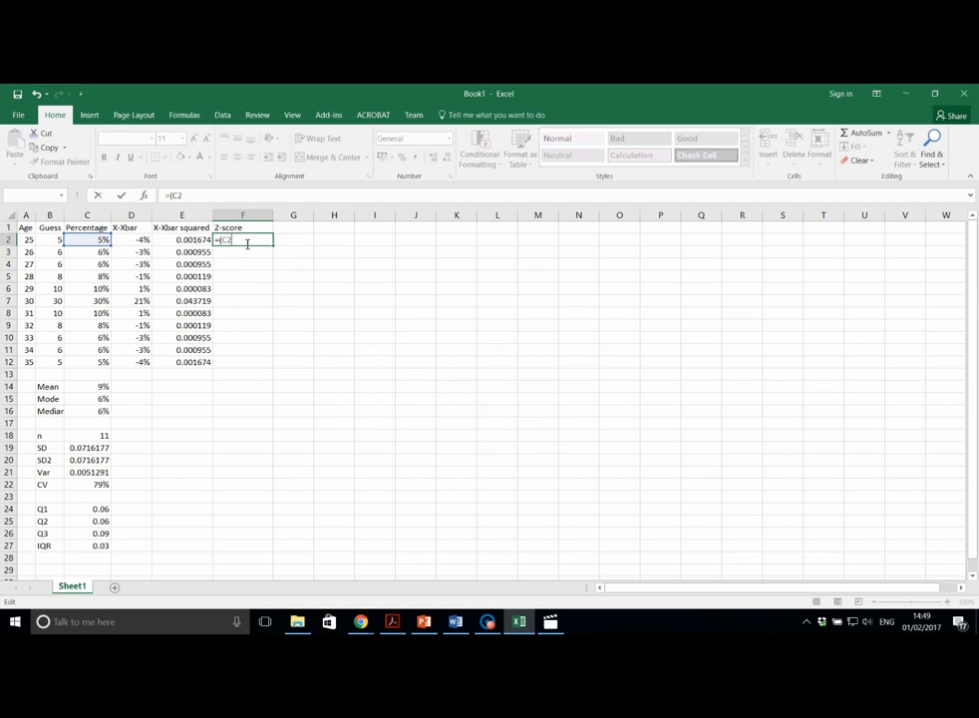
{"action": "type", "text": "-"}
{"action": "left_click", "coordinate": [104, 387]}
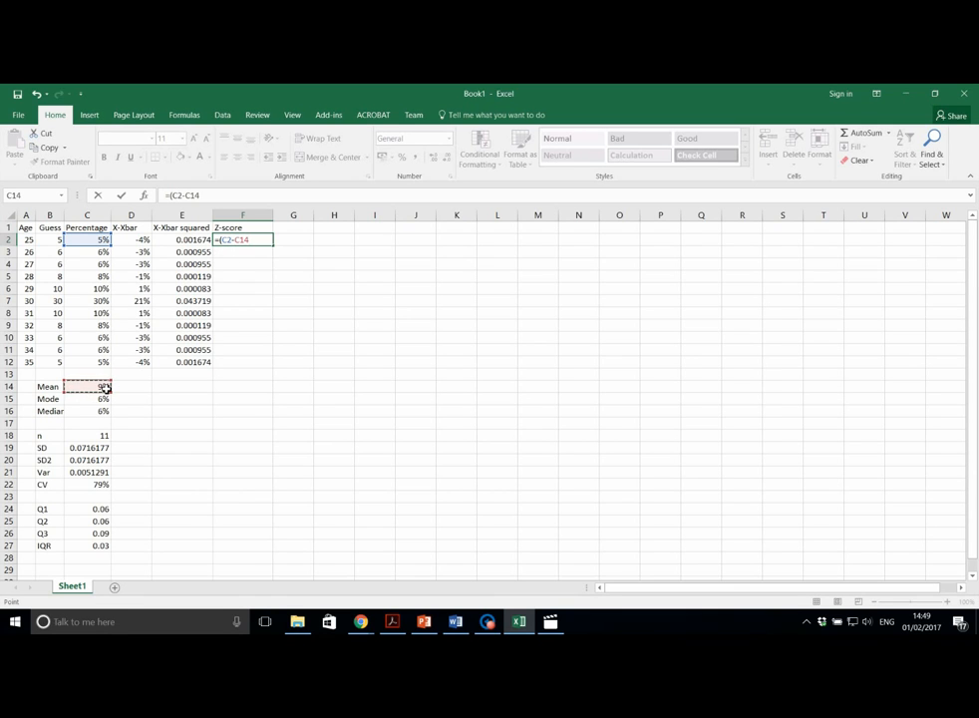
{"action": "left_click", "coordinate": [240, 241]}
{"action": "type", "text": "$"}
{"action": "left_click", "coordinate": [247, 243]}
{"action": "type", "text": "$"}
{"action": "left_click", "coordinate": [263, 243]}
{"action": "type", "text": ")/"}
{"action": "left_click", "coordinate": [90, 448]}
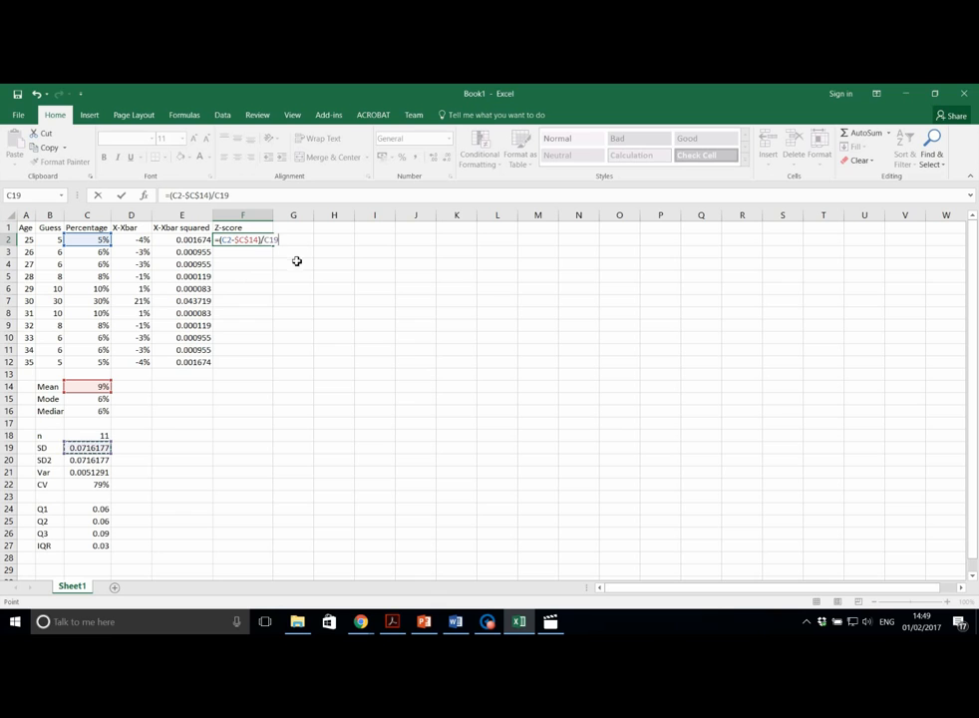
{"action": "left_click", "coordinate": [267, 241]}
{"action": "type", "text": "$"}
{"action": "key", "text": "Right"}
{"action": "type", "text": "$"}
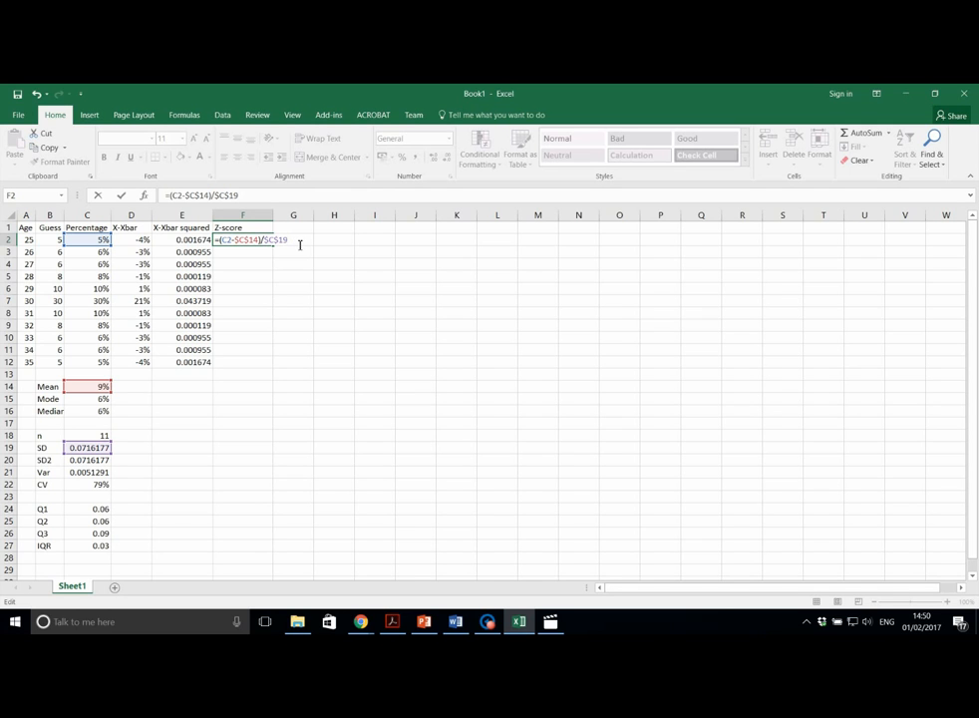
{"action": "key", "text": "Return"}
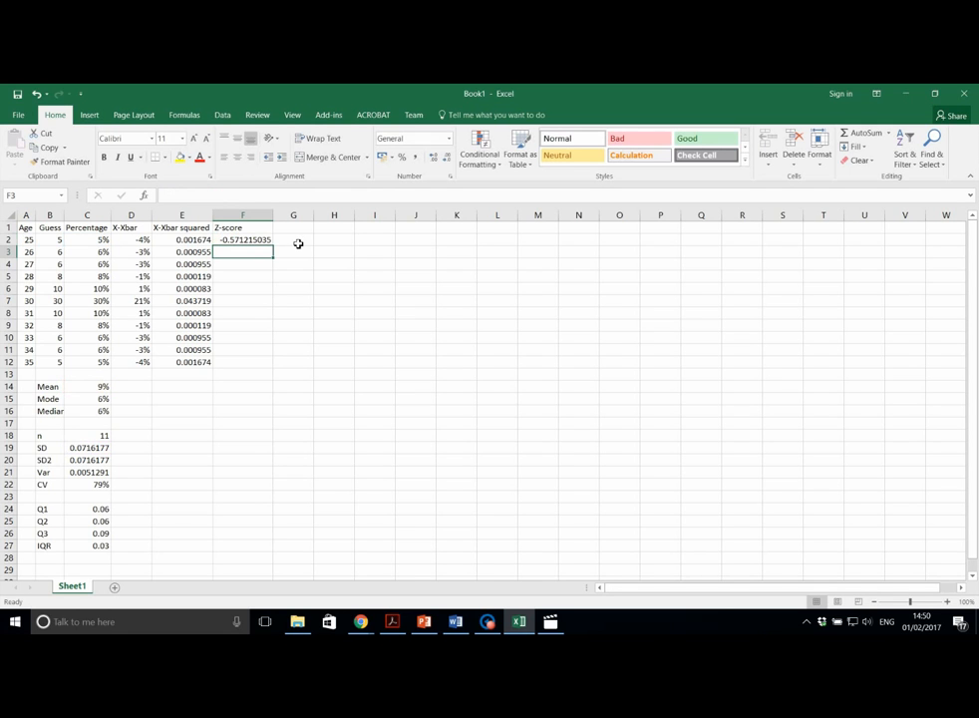
Step: Fill the Z-score formula from F2 down to F12 and inspect the Z-score and percentage in row 7
{"action": "left_click", "coordinate": [262, 240]}
{"action": "double_click", "coordinate": [273, 247]}
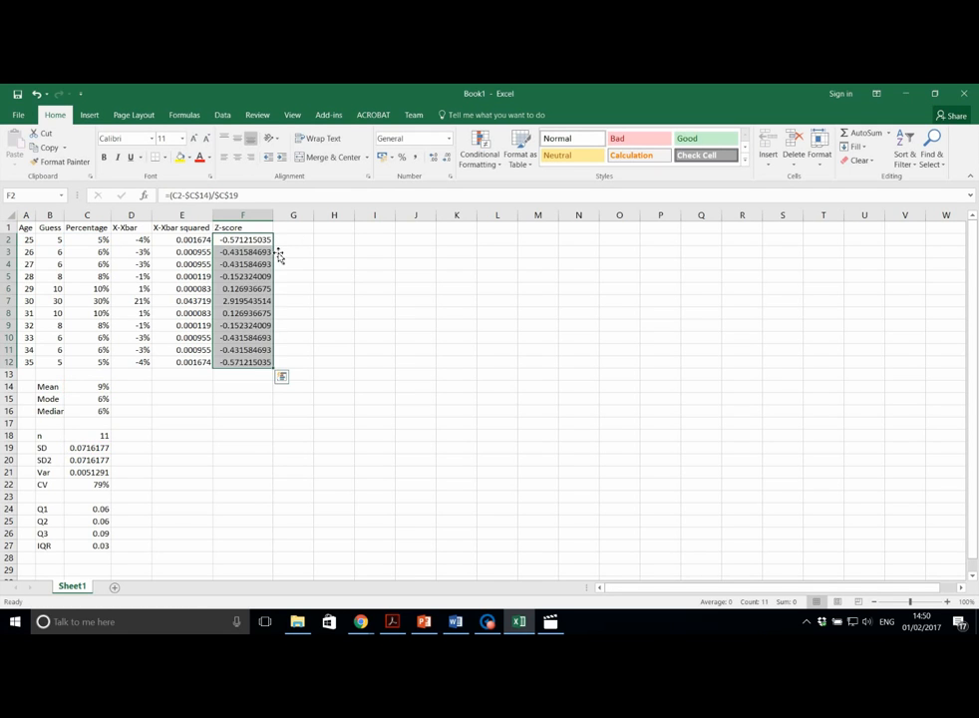
{"action": "left_click", "coordinate": [257, 302]}
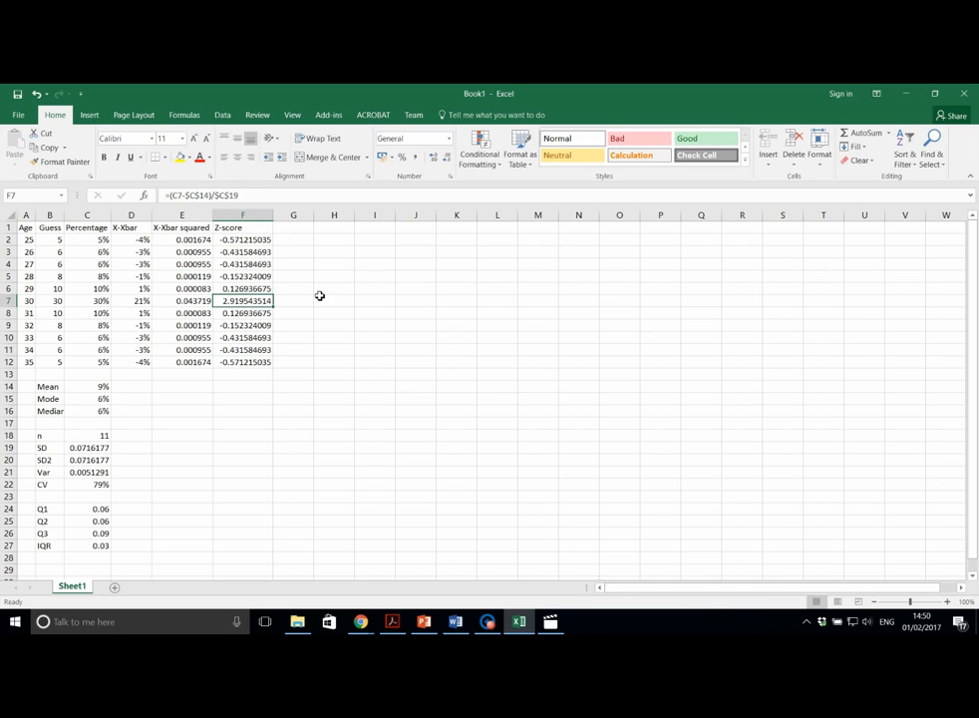
{"action": "left_click", "coordinate": [100, 303]}
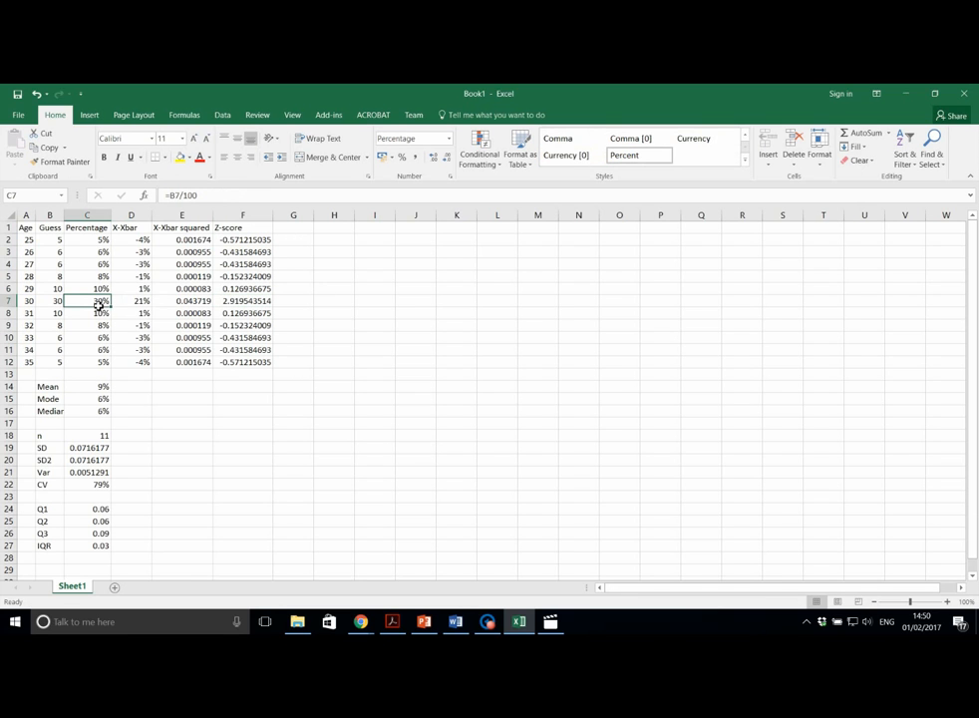
{"action": "left_click", "coordinate": [258, 301]}
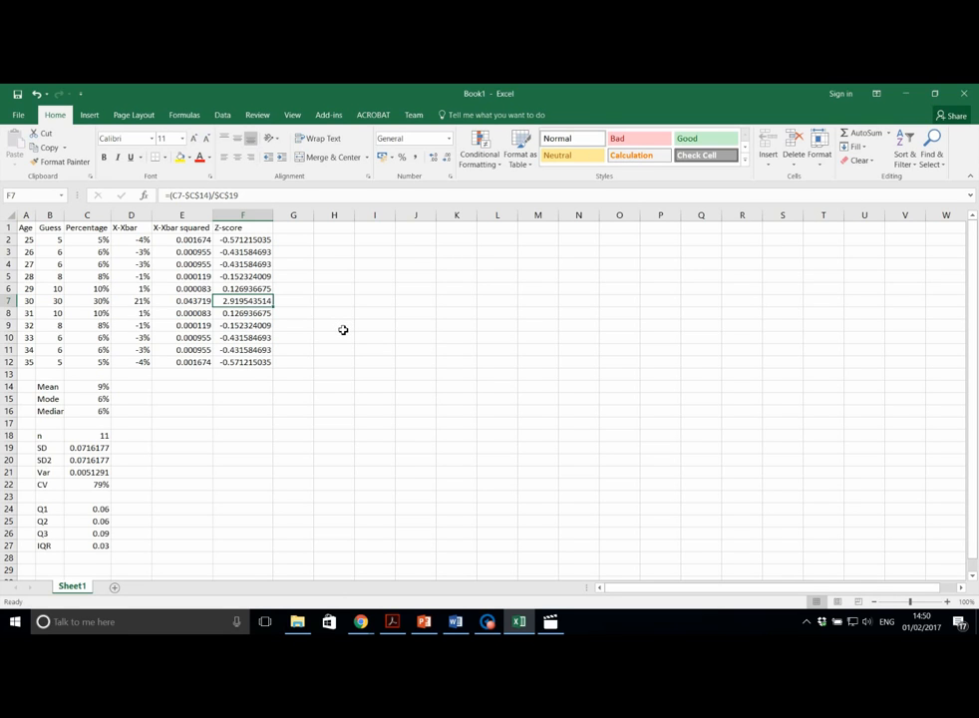
Step: Calculate the population standard deviation of the percentages in F16 with =STDEV.P(C2:C12)
{"action": "left_click", "coordinate": [263, 417]}
{"action": "type", "text": "=STDEV"}
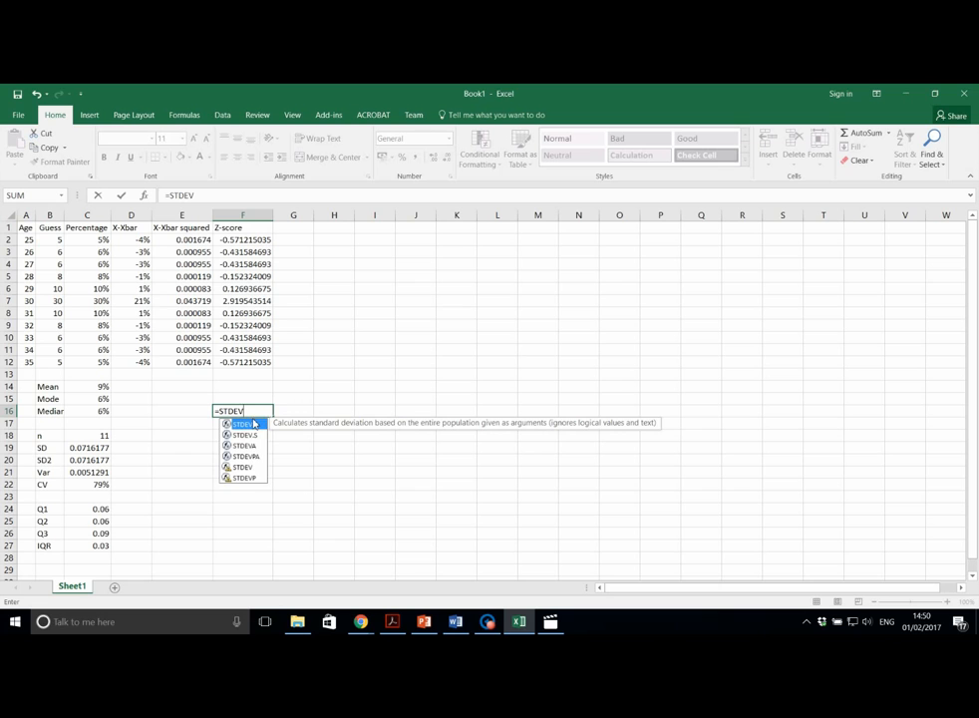
{"action": "double_click", "coordinate": [251, 426]}
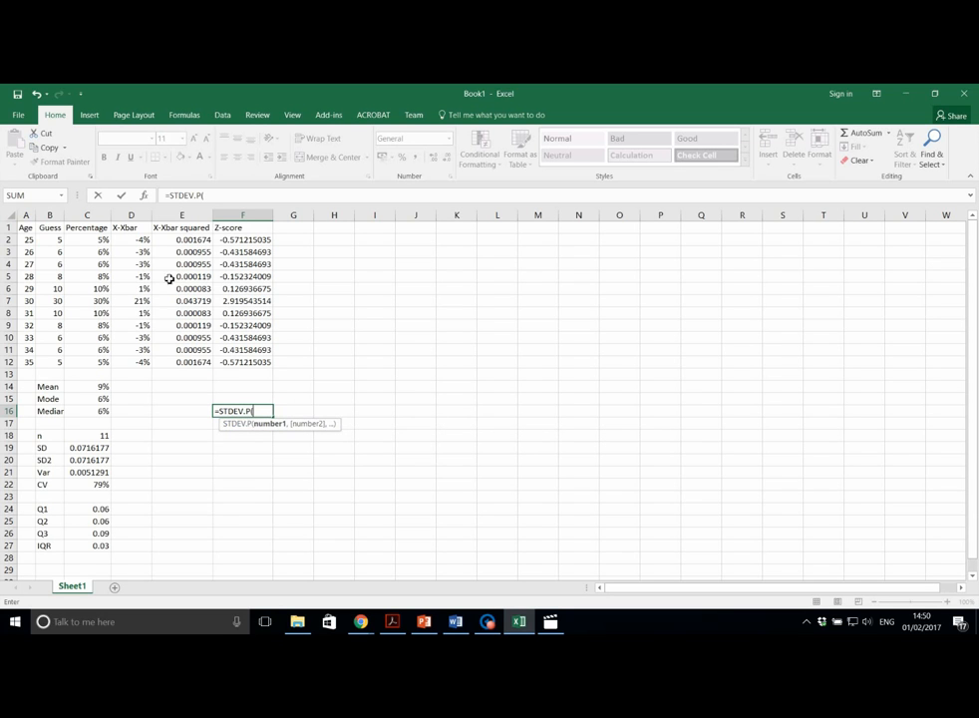
{"action": "left_click_drag", "start_coordinate": [100, 240], "coordinate": [99, 361]}
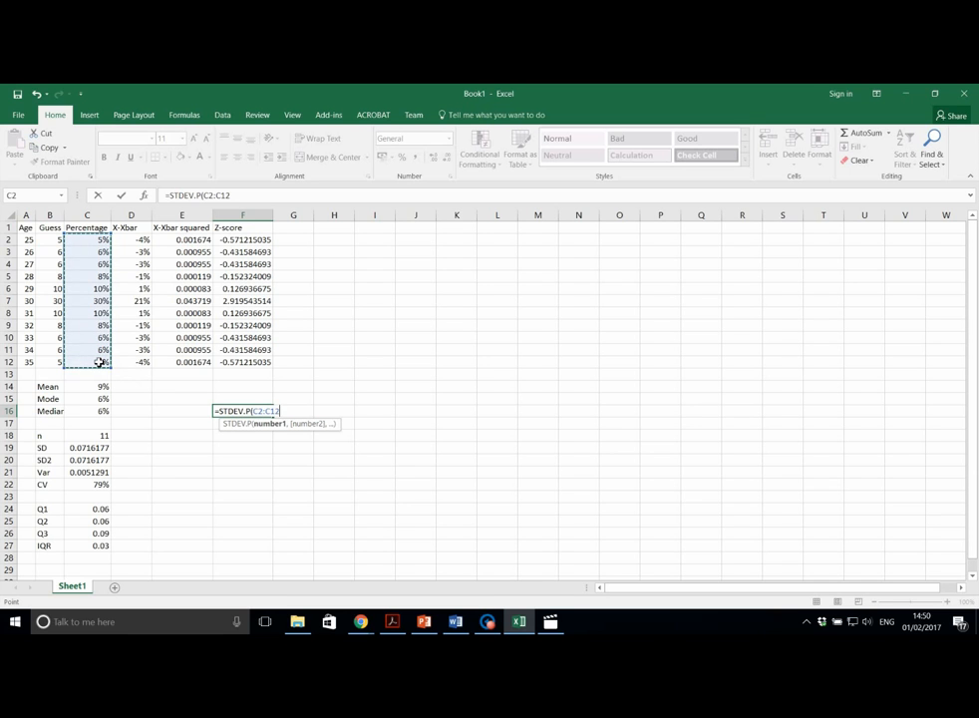
{"action": "key", "text": "Return"}
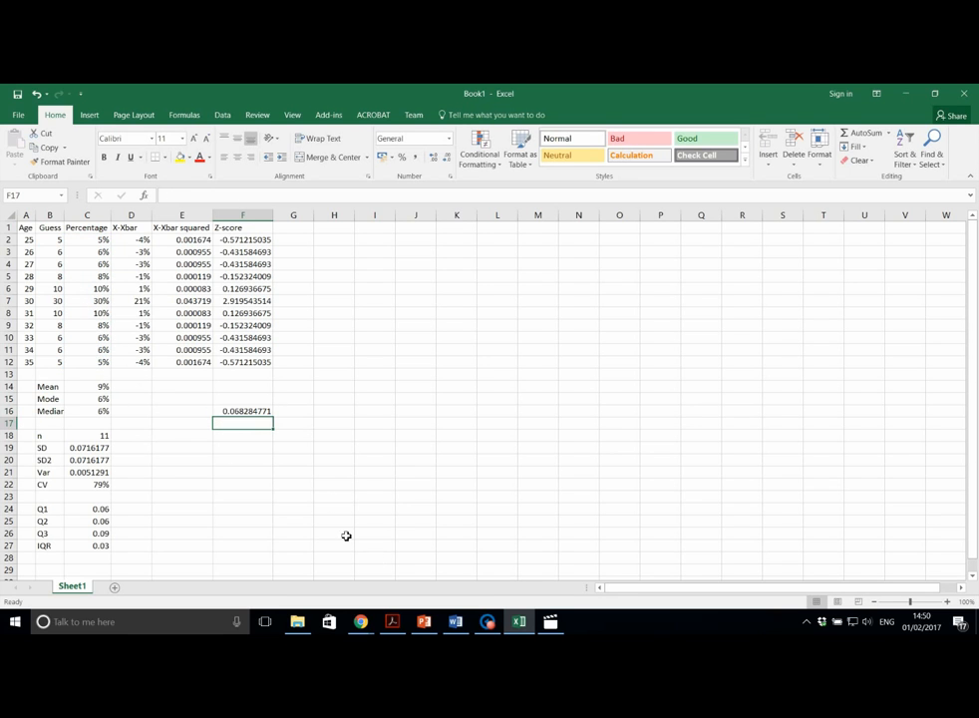
Step: Delete the population standard deviation formula from F16
{"action": "left_click", "coordinate": [255, 412]}
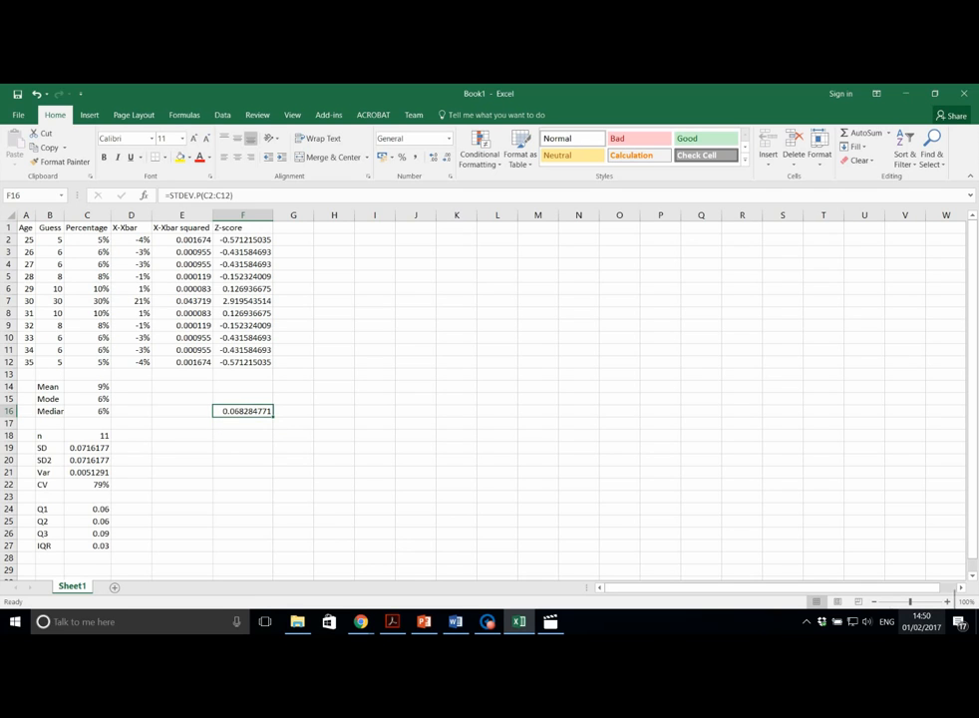
{"action": "key", "text": "Delete"}
{"action": "left_click", "coordinate": [546, 534]}
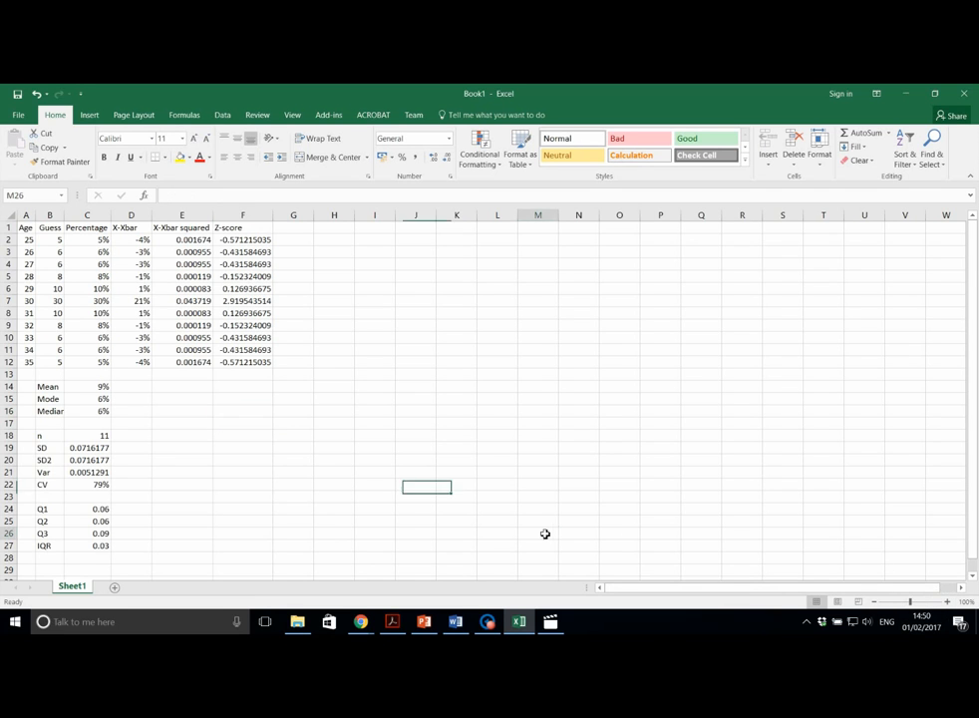